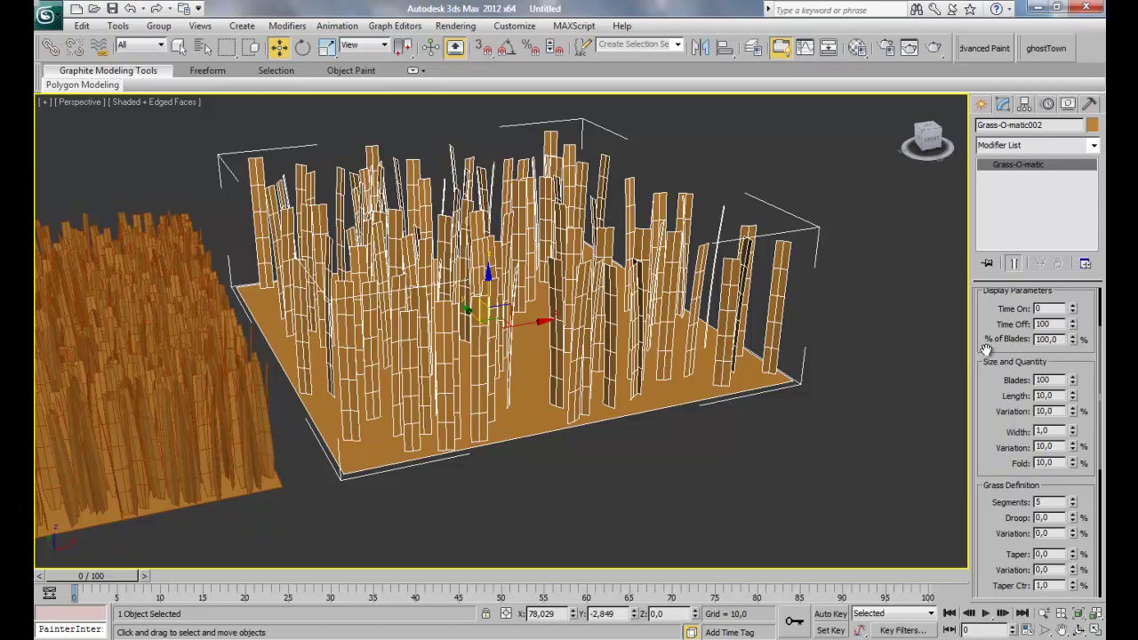
Select the dense, shorter Grass-O-matic patch and set its number of blades to 250
scroll(991, 379, up, 2)
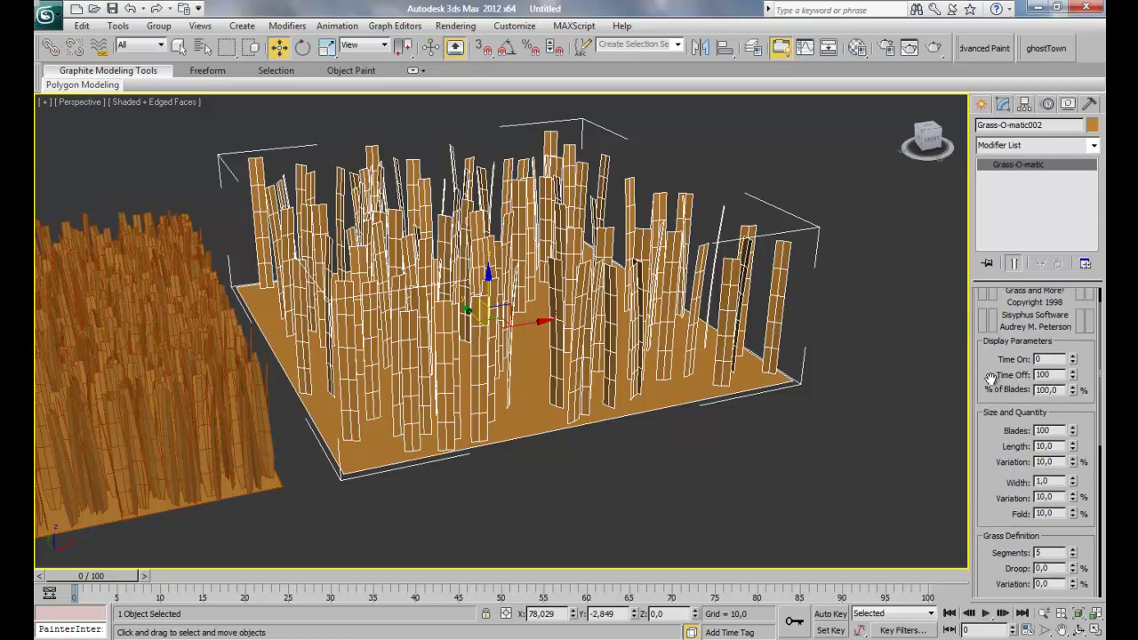
click(597, 458)
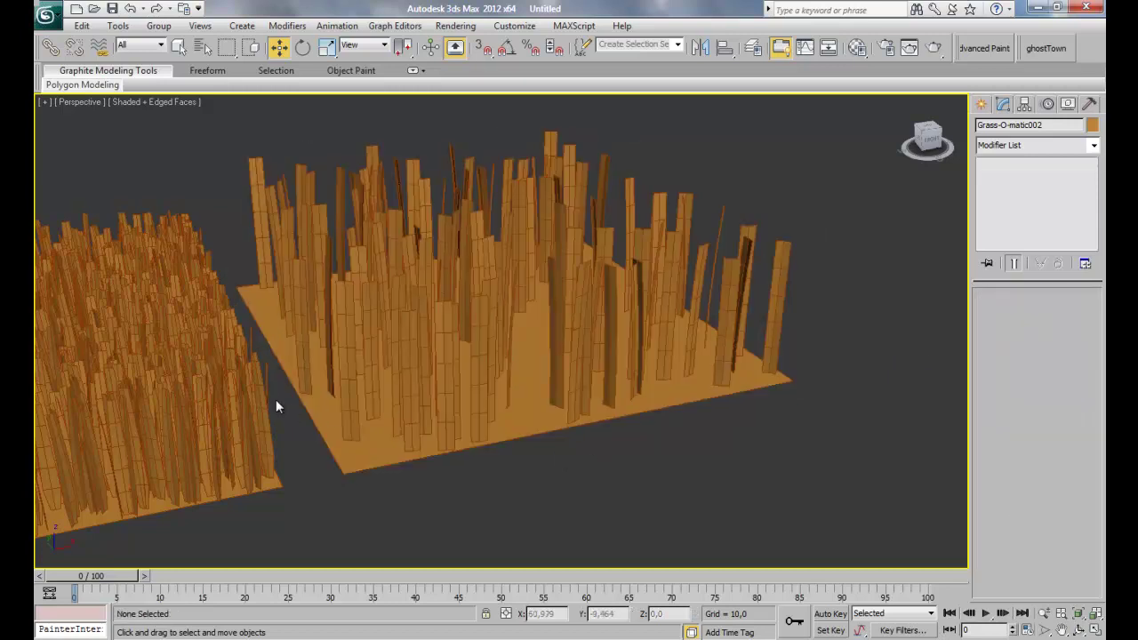
click(248, 378)
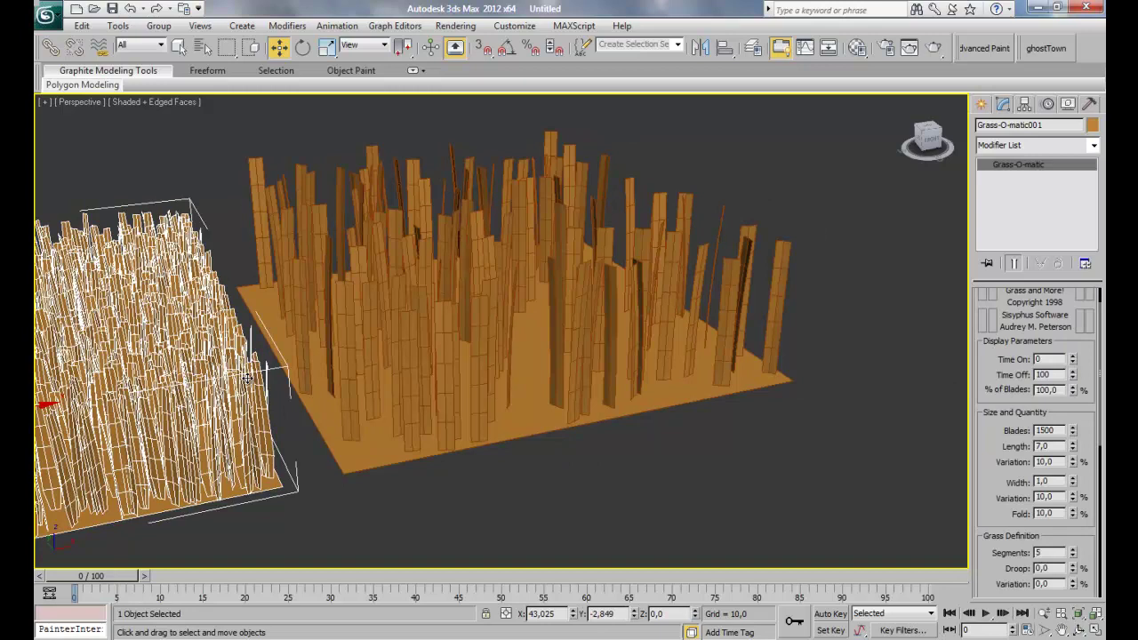
key(z)
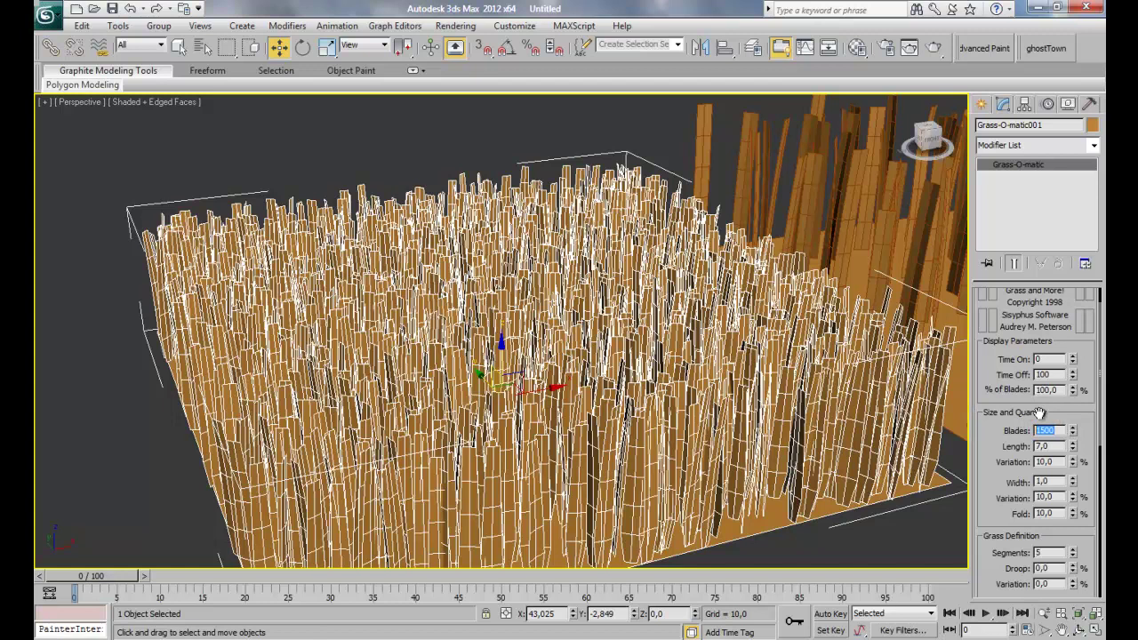
key(Return)
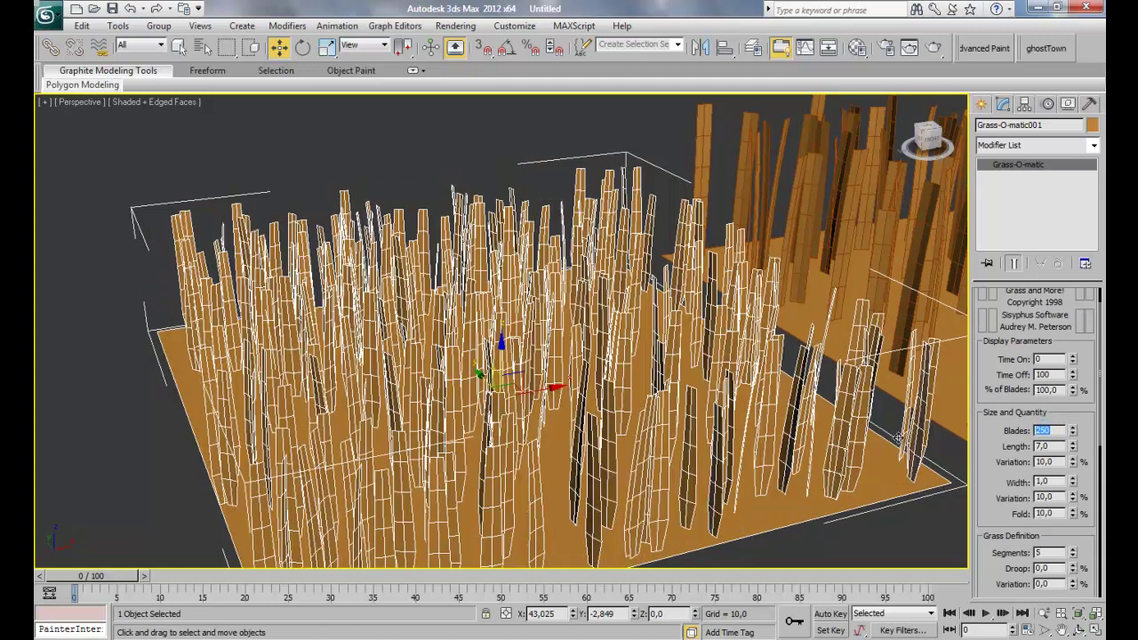
Set the taller Grass-O-matic patch's blade length to 20 and its number of blades to 50
middle_drag(753, 369, 663, 345)
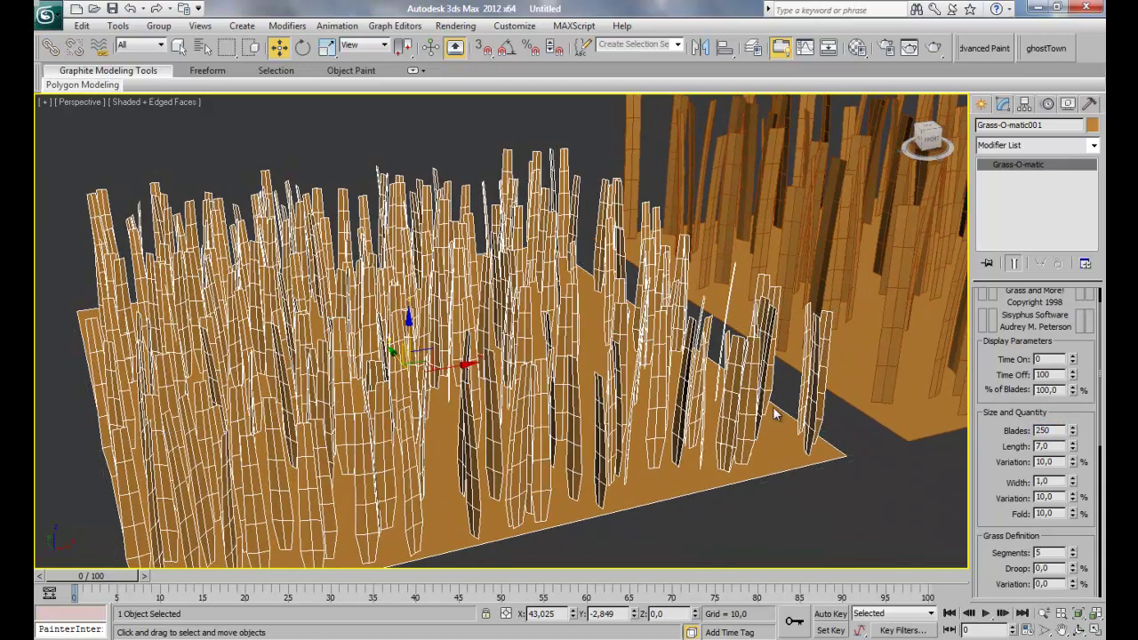
middle_drag(773, 406, 487, 424)
middle_drag(581, 379, 531, 433)
click(653, 374)
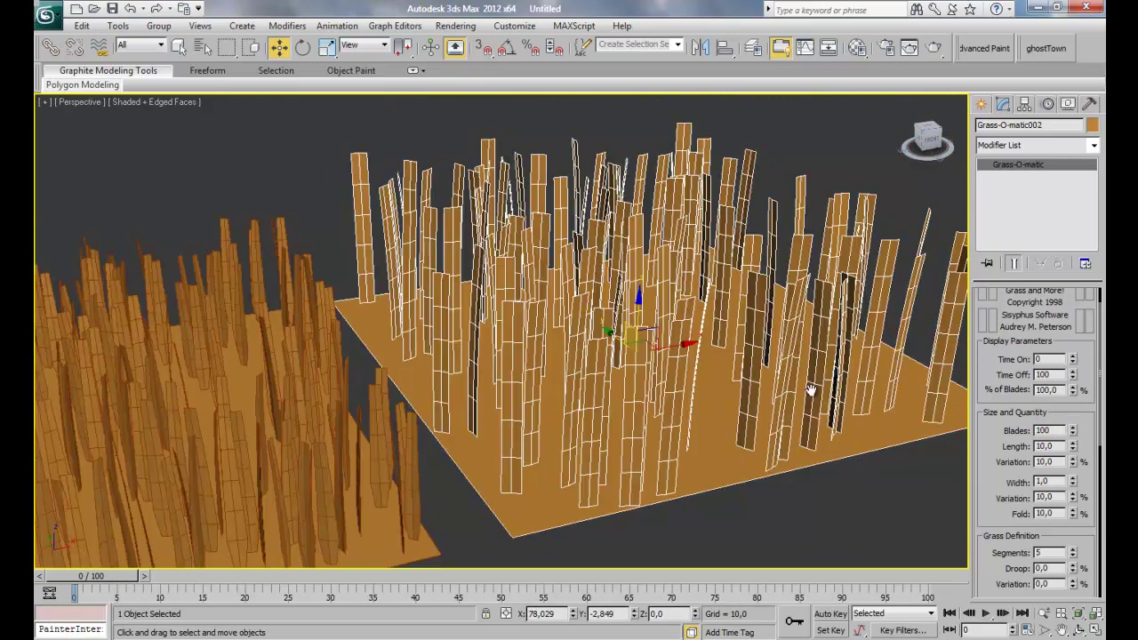
double_click(1052, 446)
key(Return)
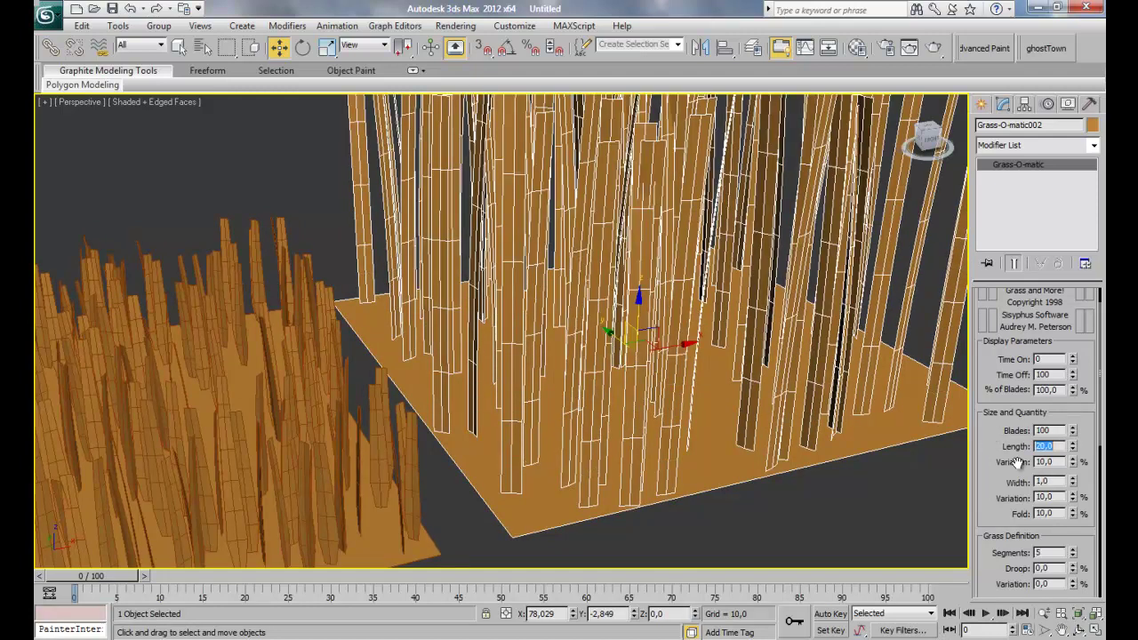
drag(1016, 462, 1014, 437)
double_click(1054, 405)
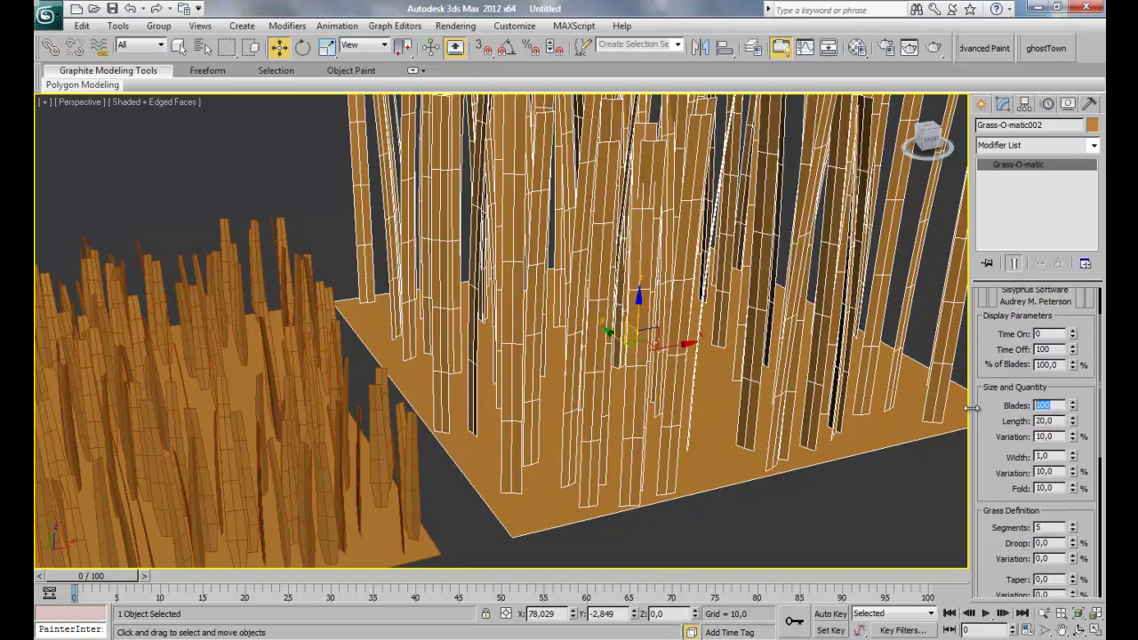
key(Return)
Set the taller grass patch's taper to 100% so its blades come to a point
scroll(1009, 463, down, 5)
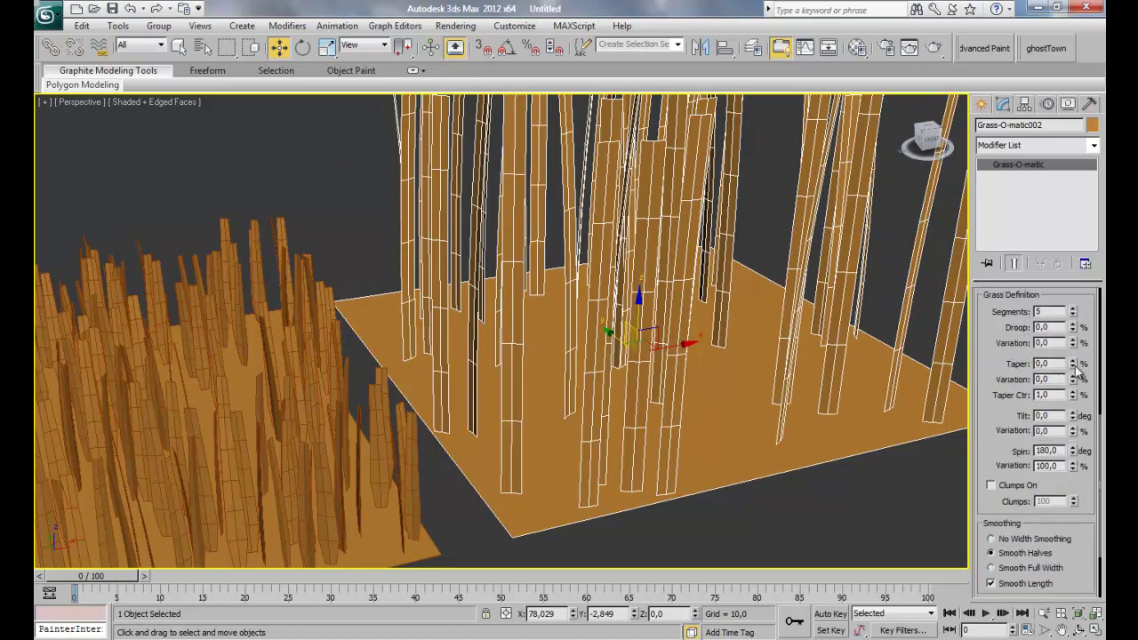
drag(1073, 367, 1061, 278)
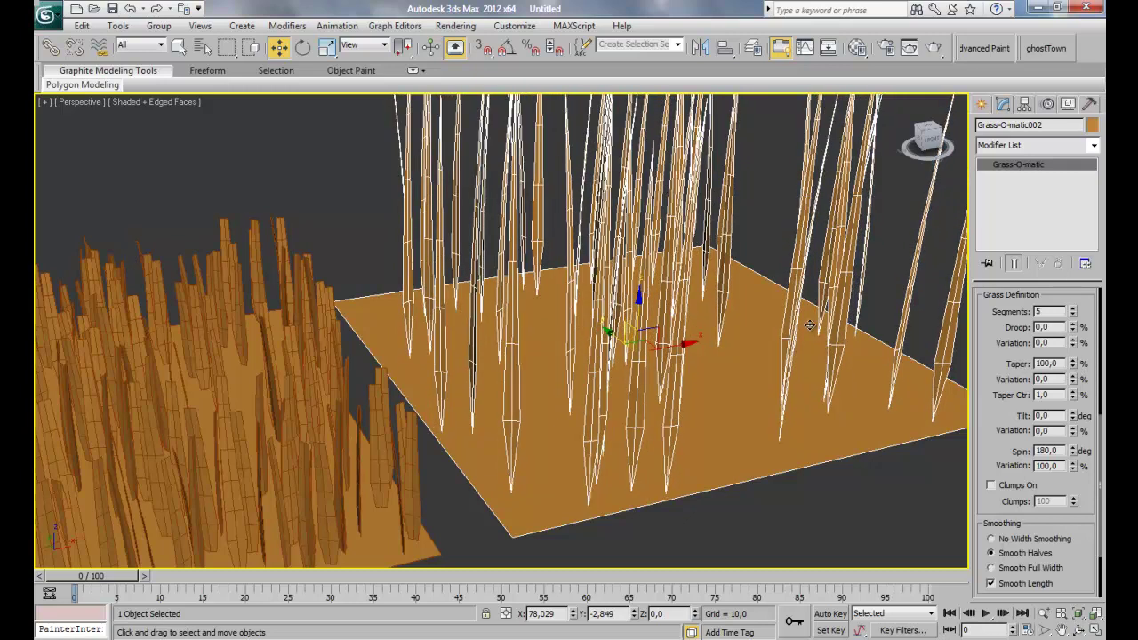
click(822, 469)
scroll(775, 412, down, 2)
Hide the ground plane icon of both the taller and the shorter grass patch
click(696, 402)
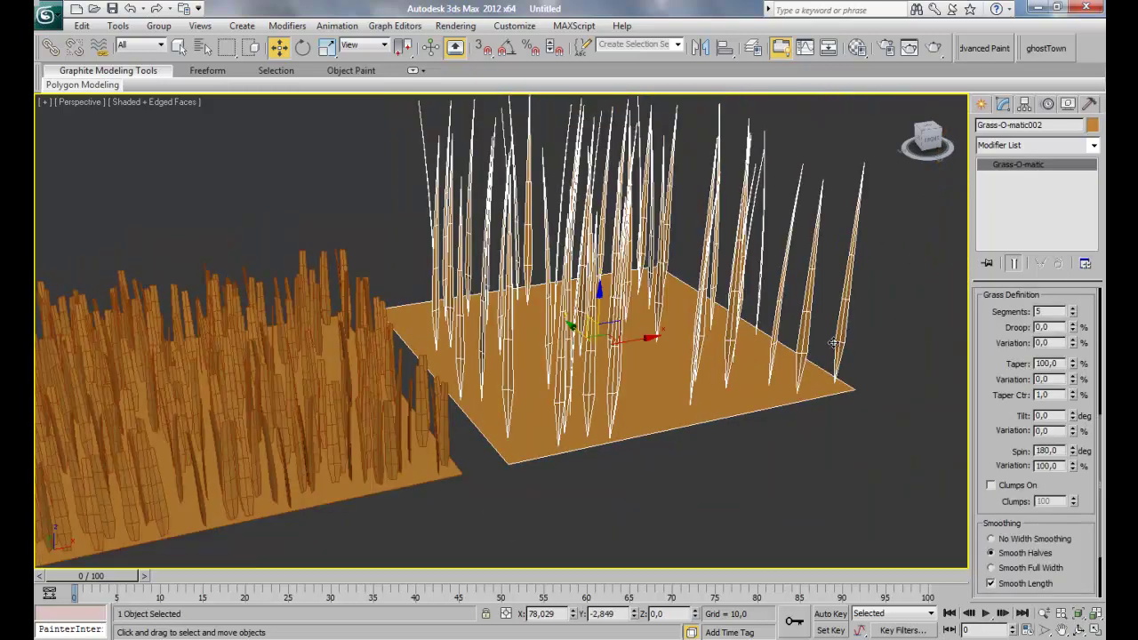
scroll(1016, 430, down, 3)
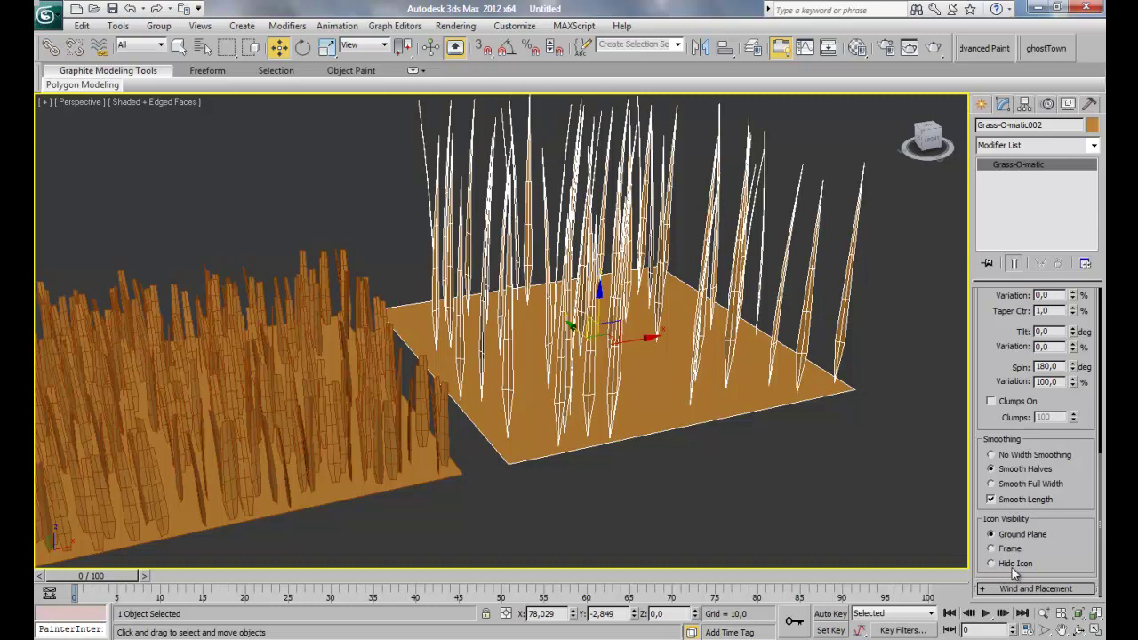
click(1012, 566)
click(412, 471)
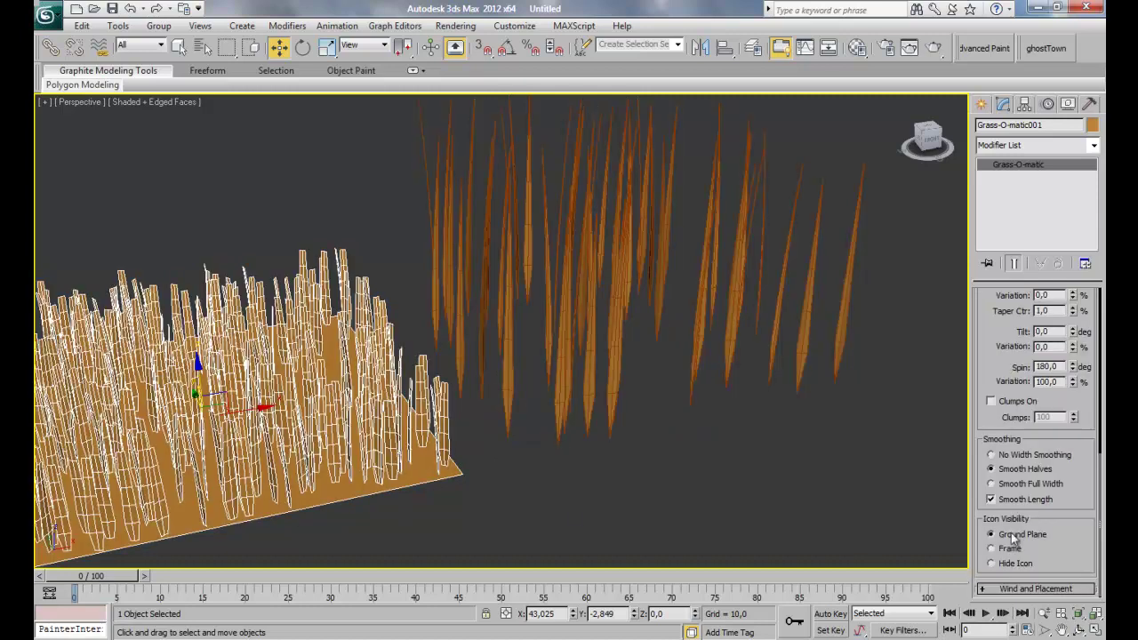
click(1013, 566)
click(525, 311)
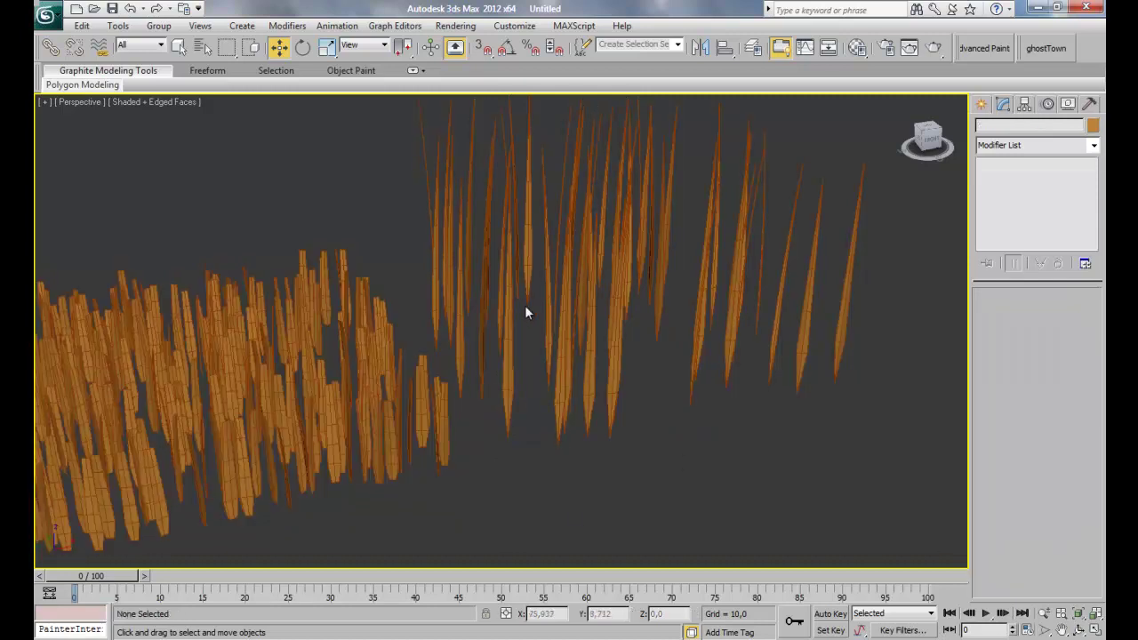
Bend the taller grass patch's blades with a droop of 61.2% and a droop variation of 50.8%
click(567, 308)
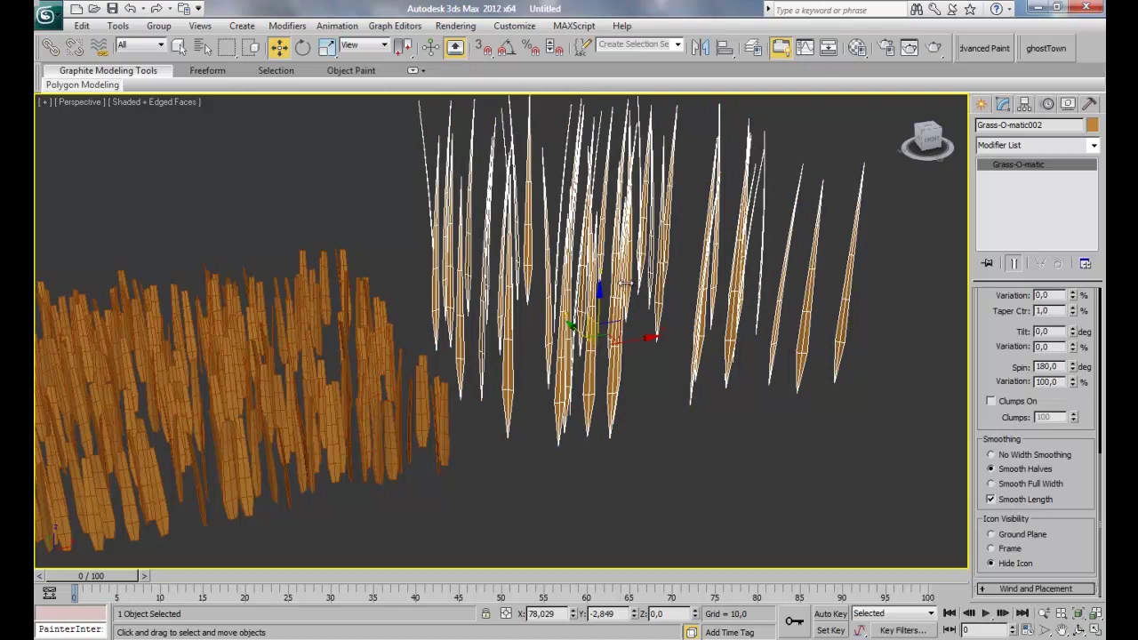
scroll(1036, 444, up, 5)
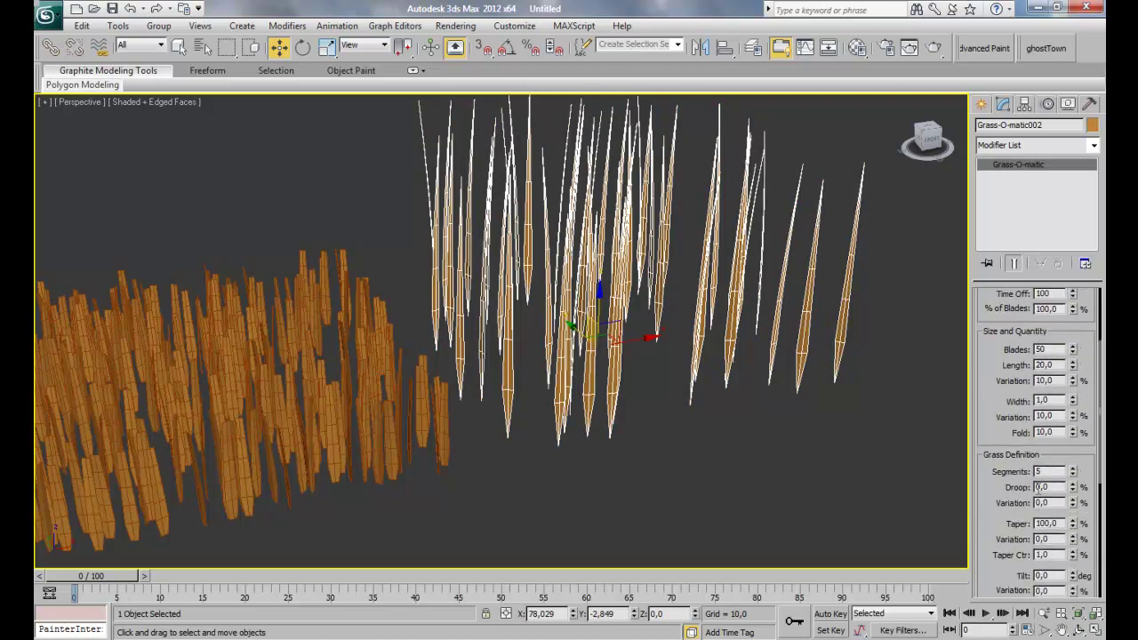
scroll(1040, 489, down, 2)
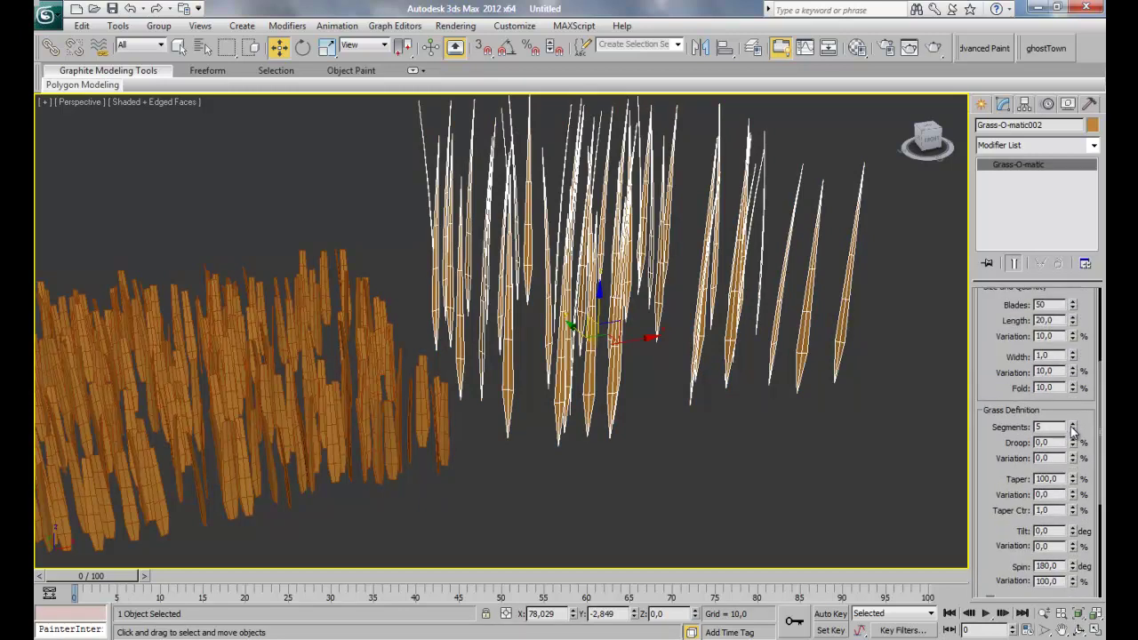
drag(1072, 426, 1047, 629)
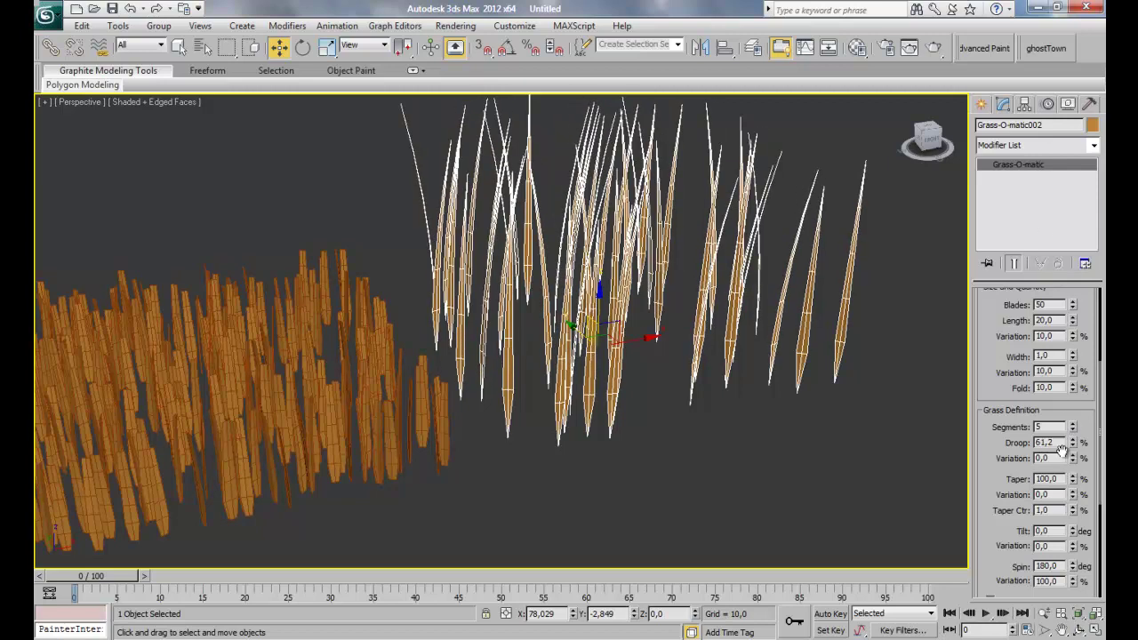
drag(1072, 458, 1035, 213)
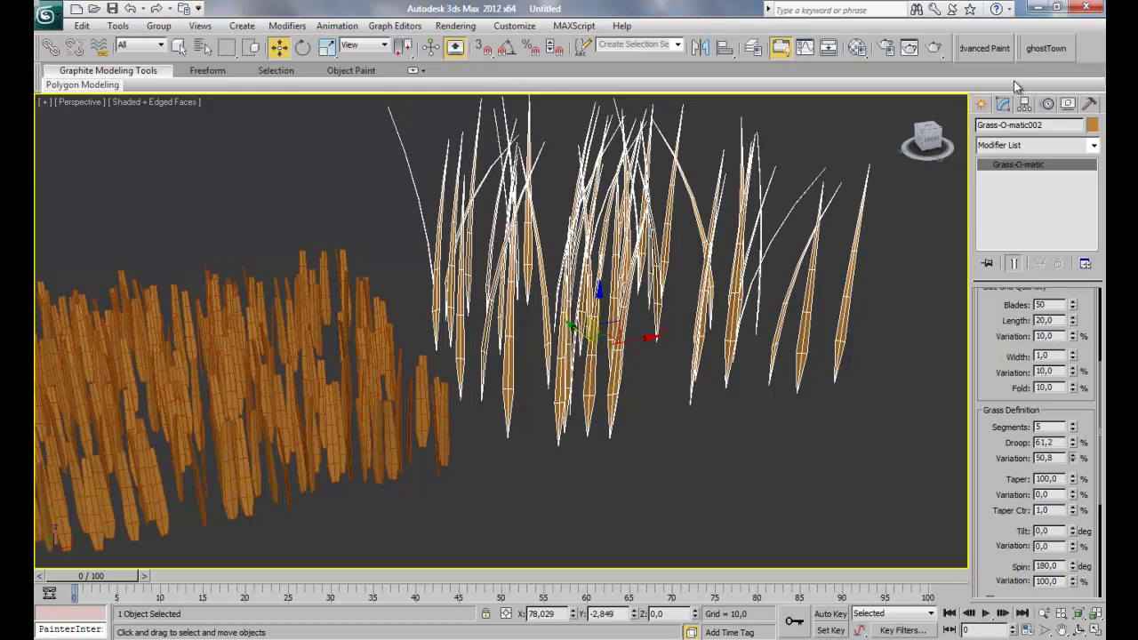
click(740, 416)
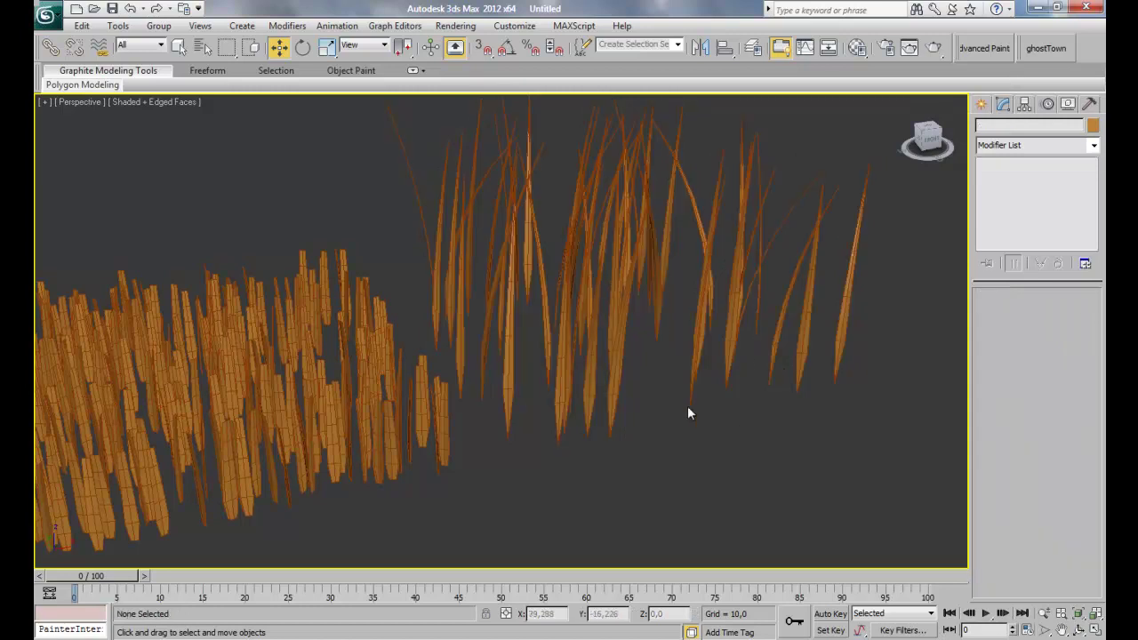
Copy the shorter grass patch along the X axis to the far side of the taller patch
scroll(622, 395, down, 5)
click(374, 349)
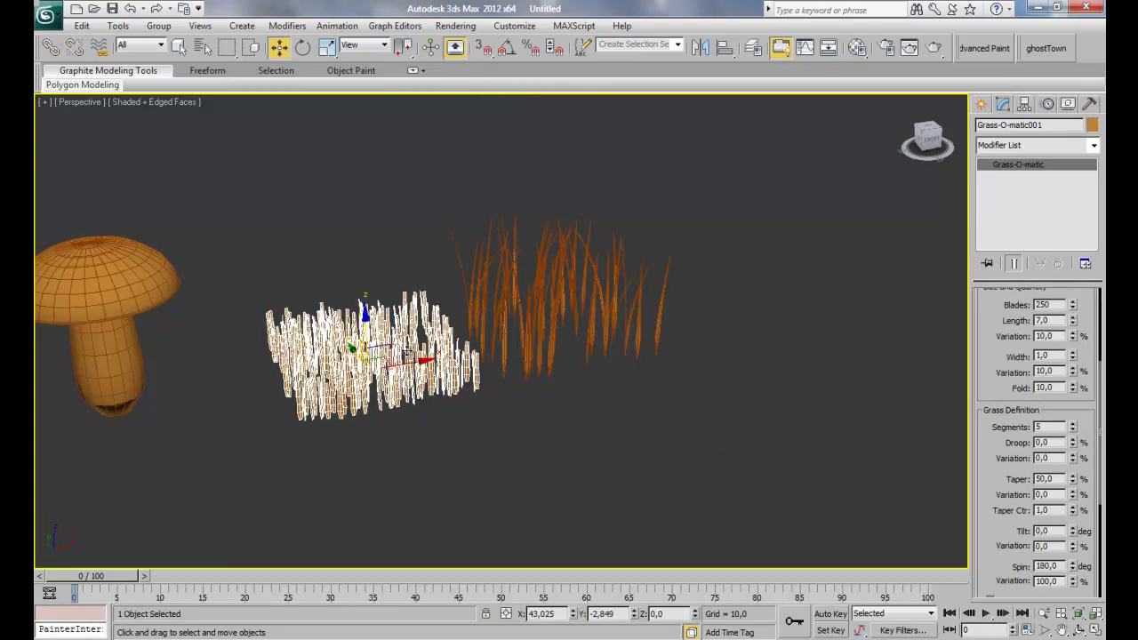
mouse_move(407, 353)
shift+mouse_down()
mouse_move(630, 307)
mouse_move(754, 311)
shift+mouse_up()
click(573, 389)
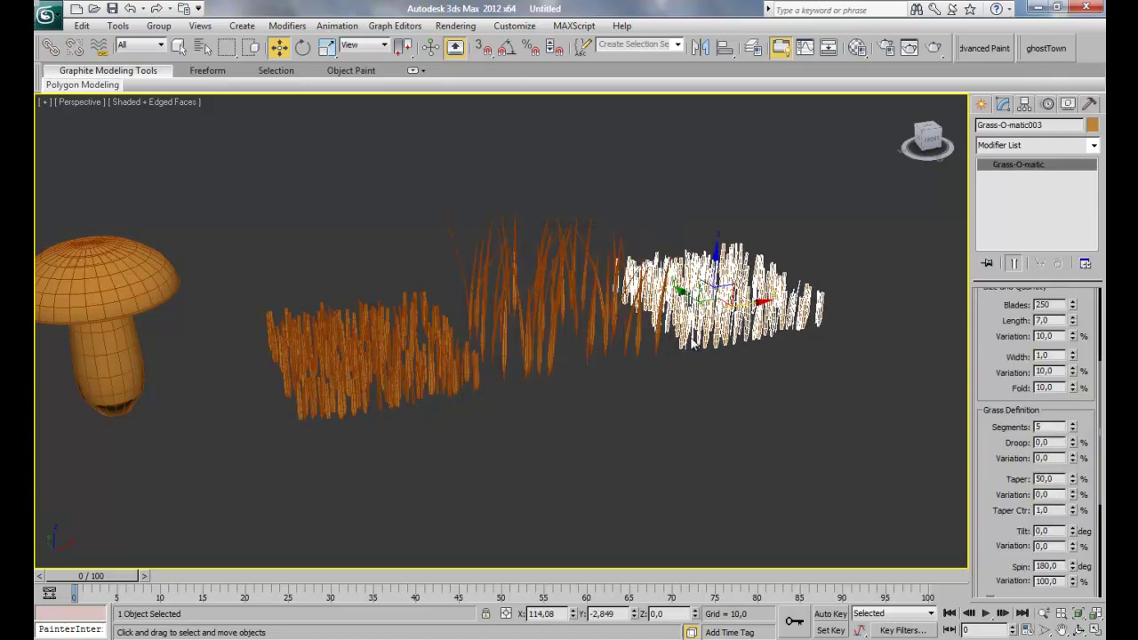
Set the blade length of the copied grass patch to 10
key(z)
scroll(642, 425, down, 3)
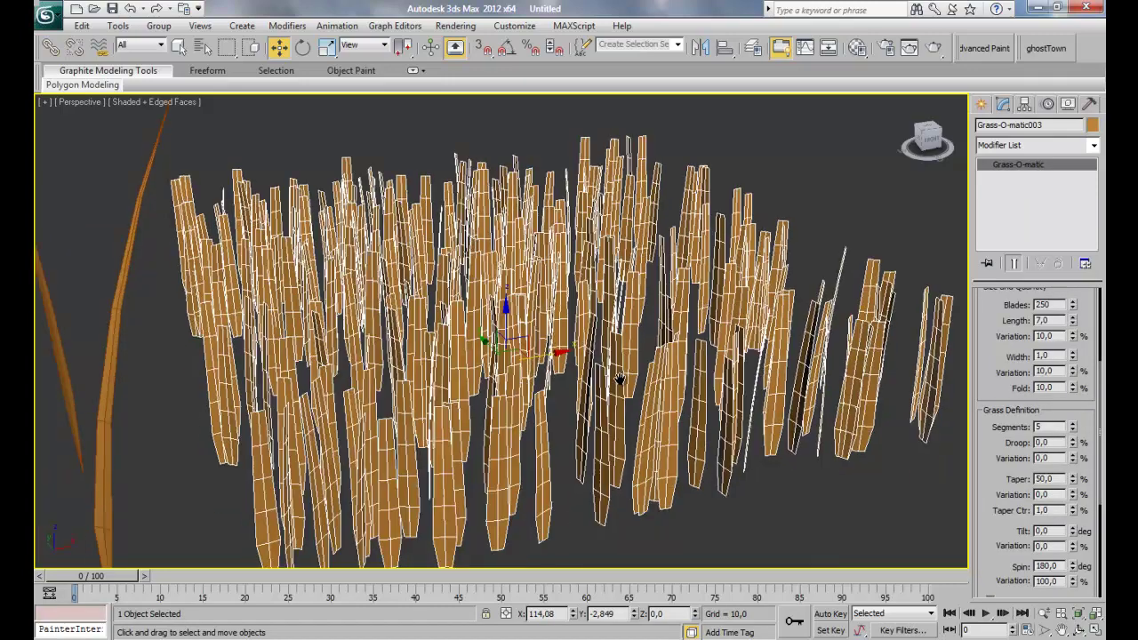
scroll(1018, 432, down, 2)
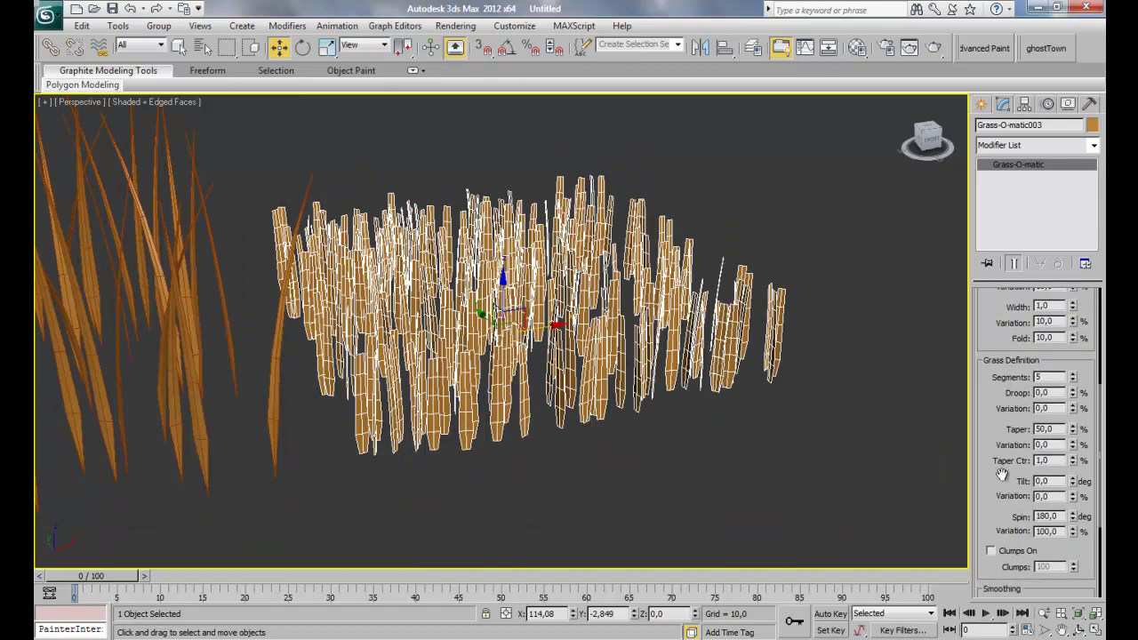
scroll(1000, 476, down, 1)
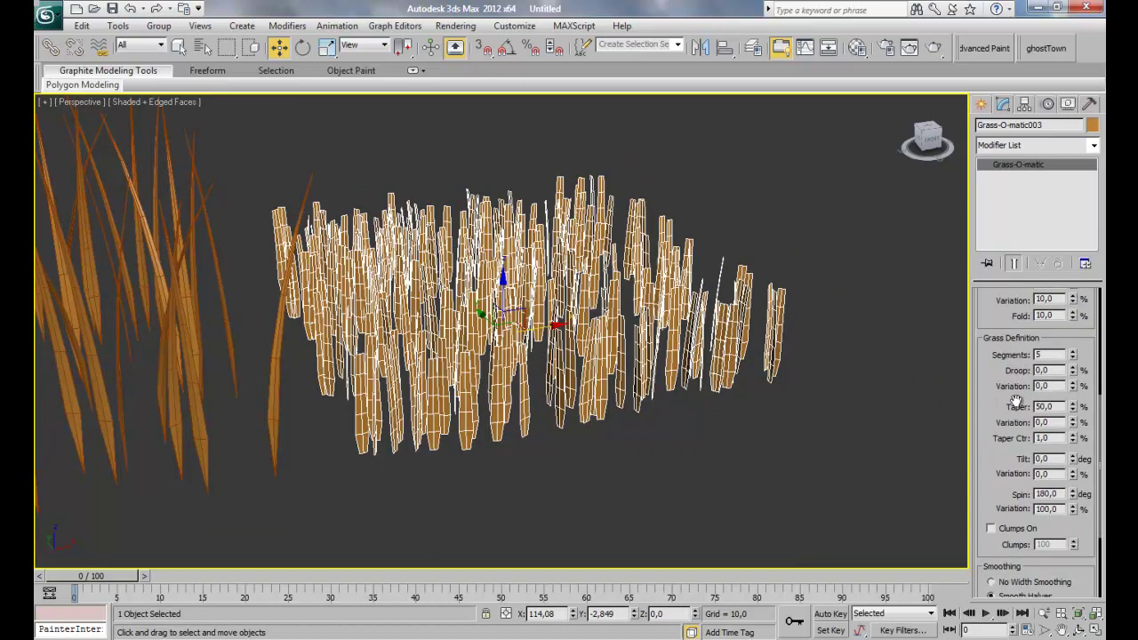
click(696, 471)
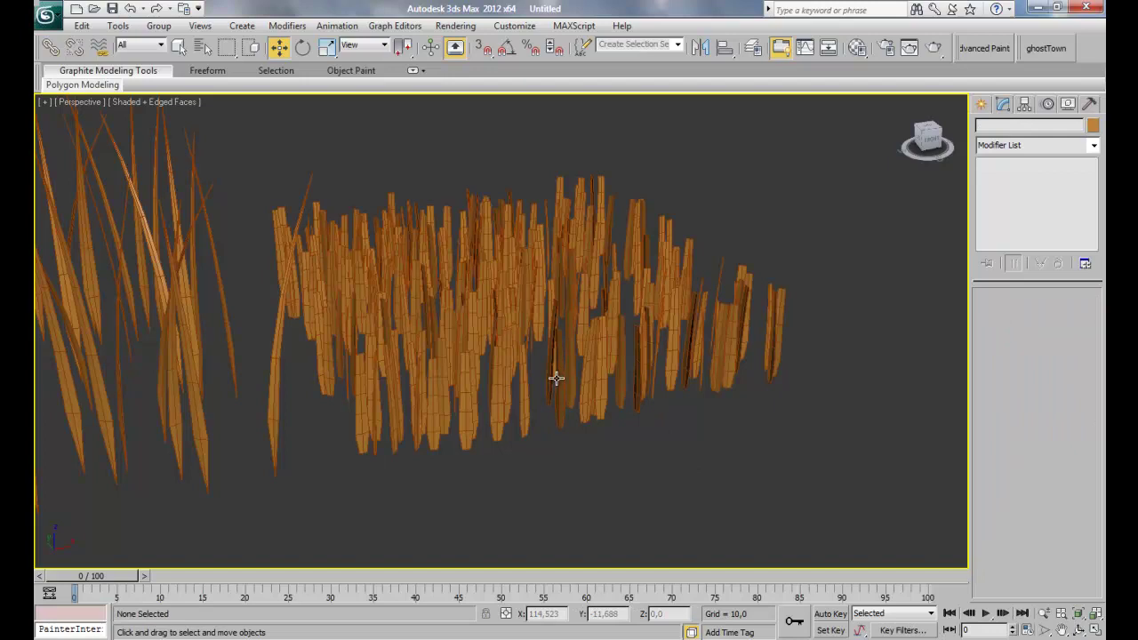
click(583, 407)
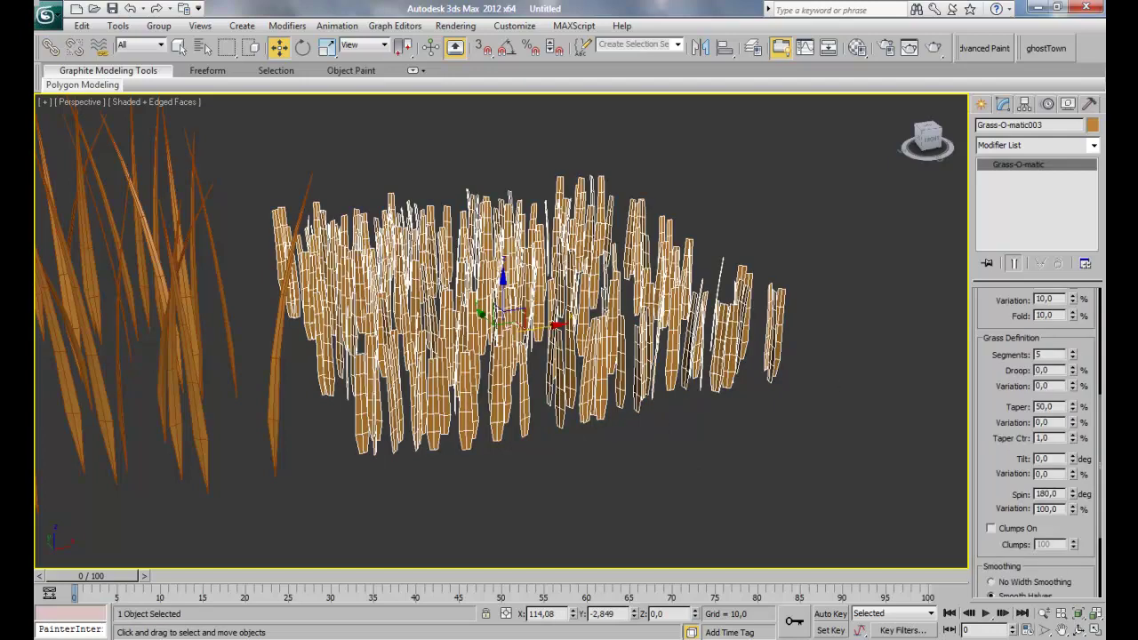
scroll(984, 404, down, 2)
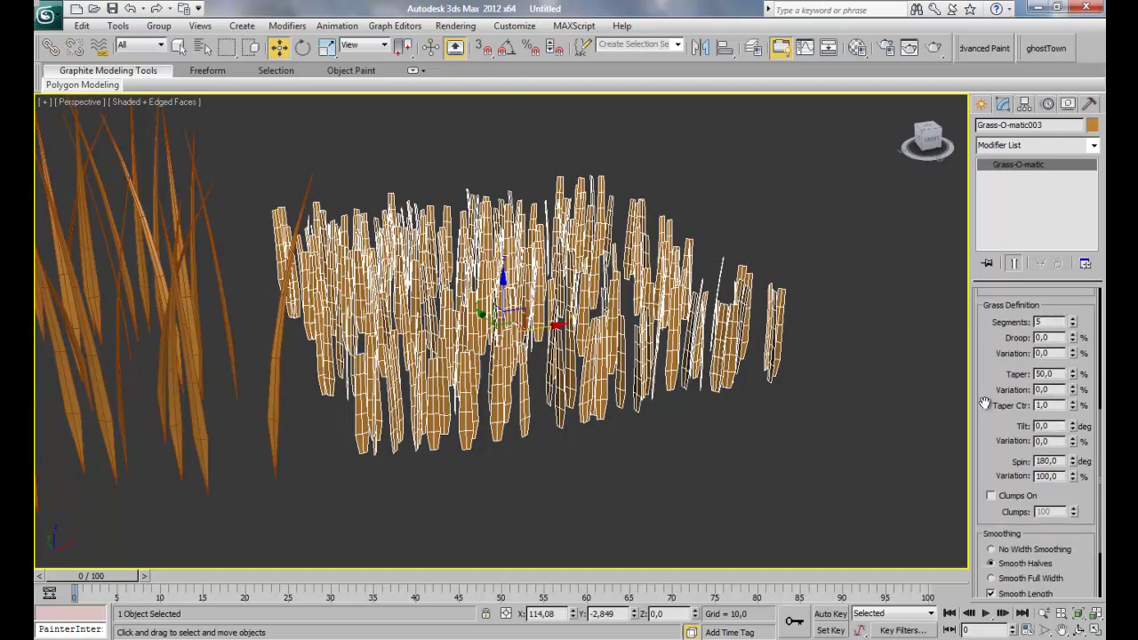
scroll(985, 404, down, 1)
scroll(1014, 409, up, 8)
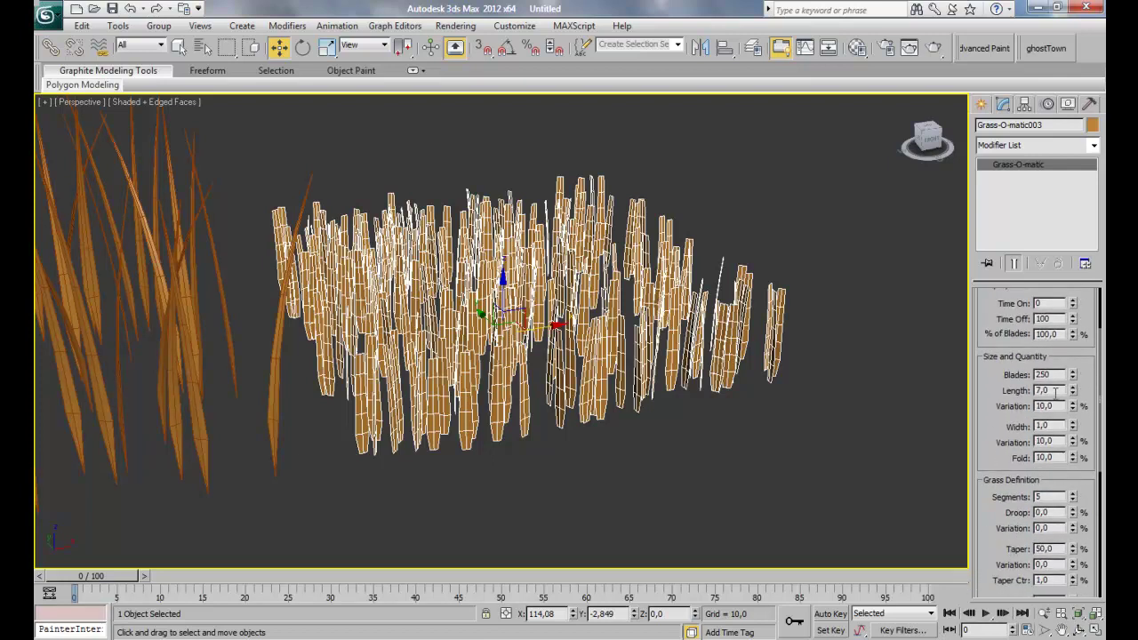
text(0)
key(Return)
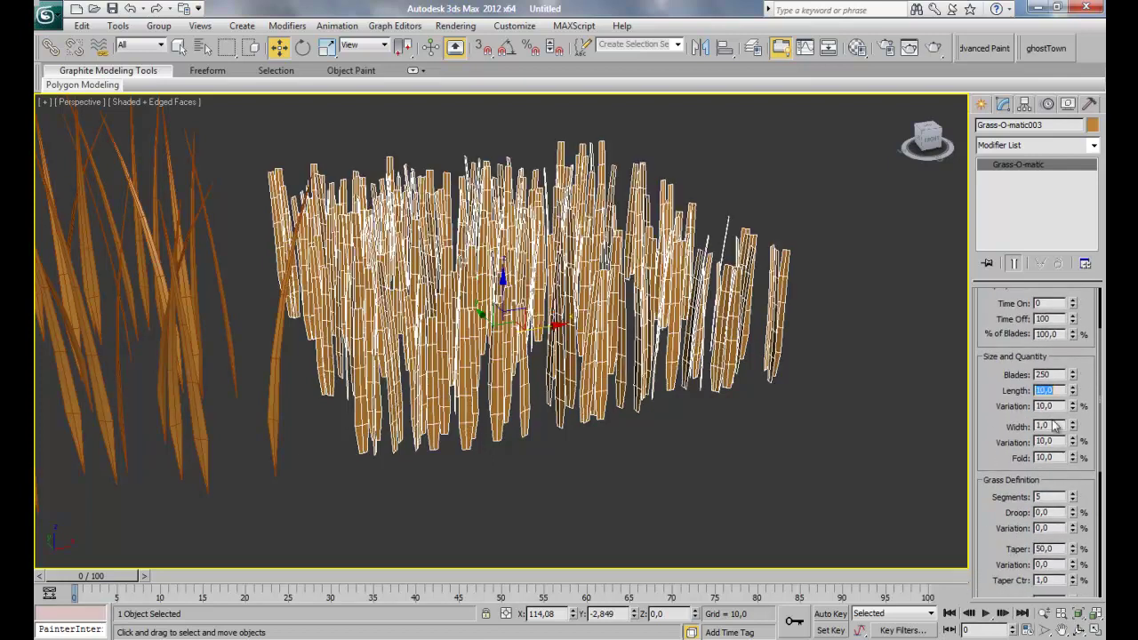
Set the copied grass patch's tilt to 61 degrees and its segments to 7
drag(987, 411, 998, 343)
scroll(1010, 429, down, 6)
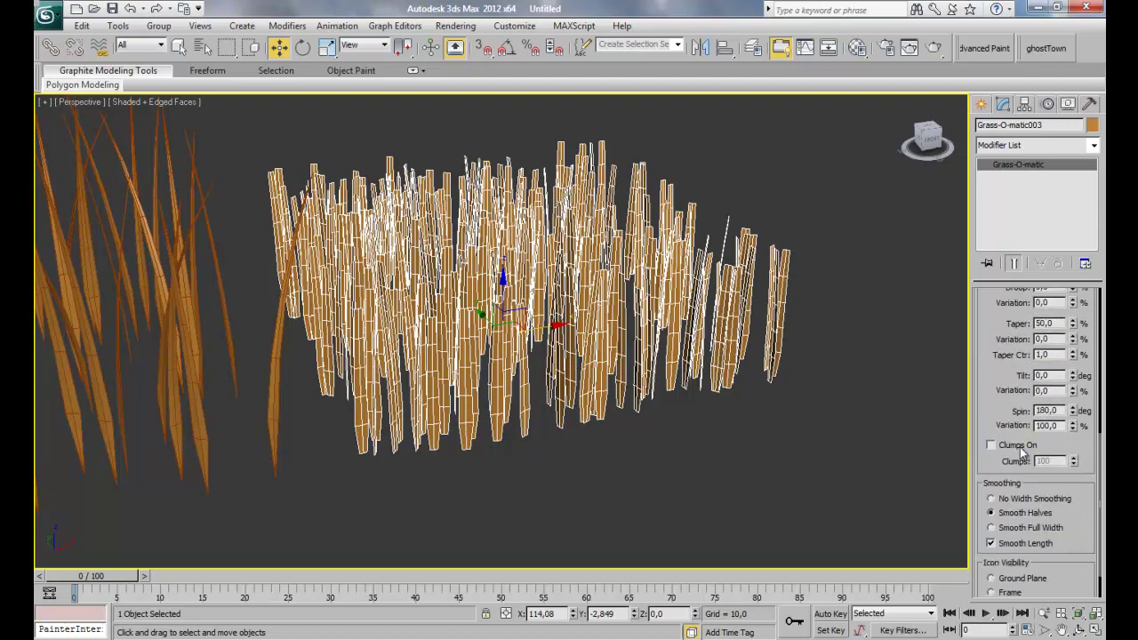
scroll(1037, 468, up, 2)
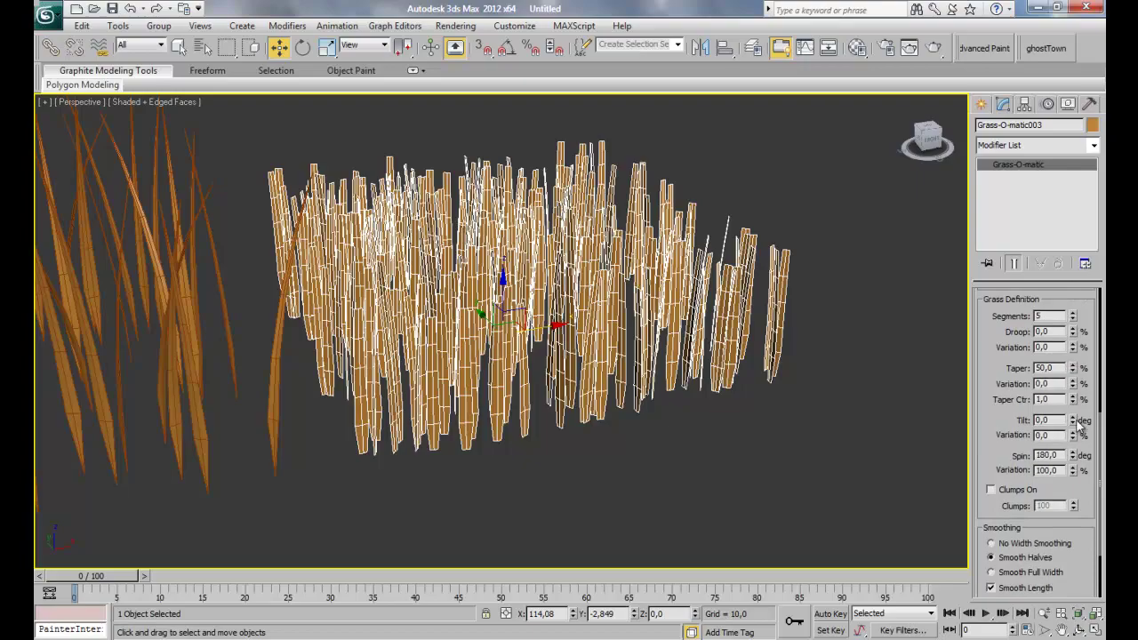
drag(1074, 421, 1074, 369)
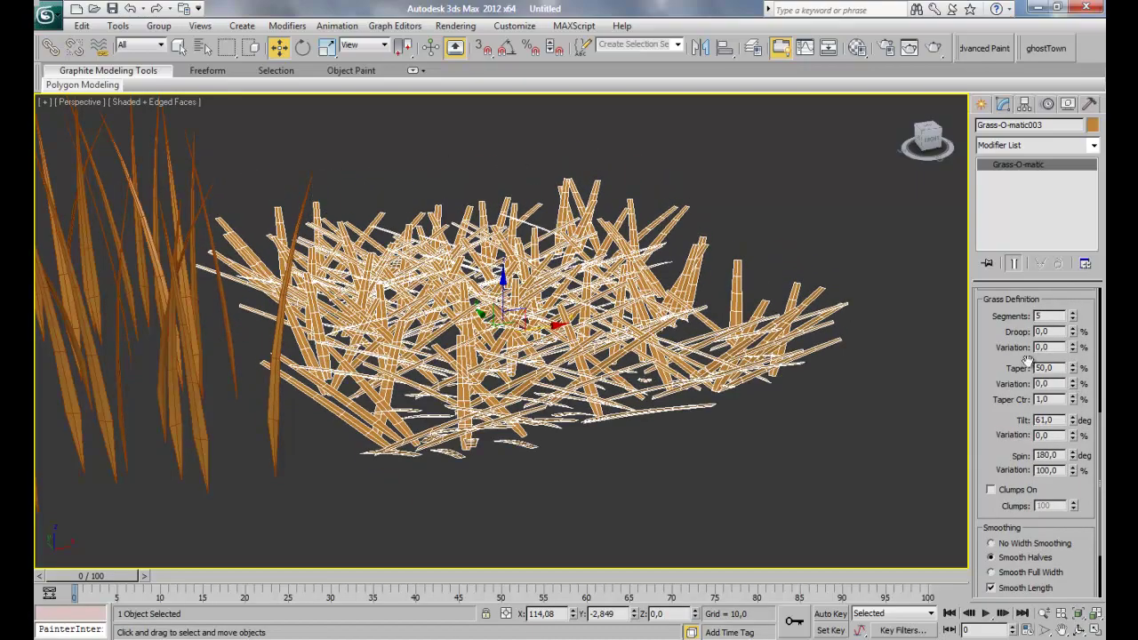
click(1073, 315)
click(1073, 315)
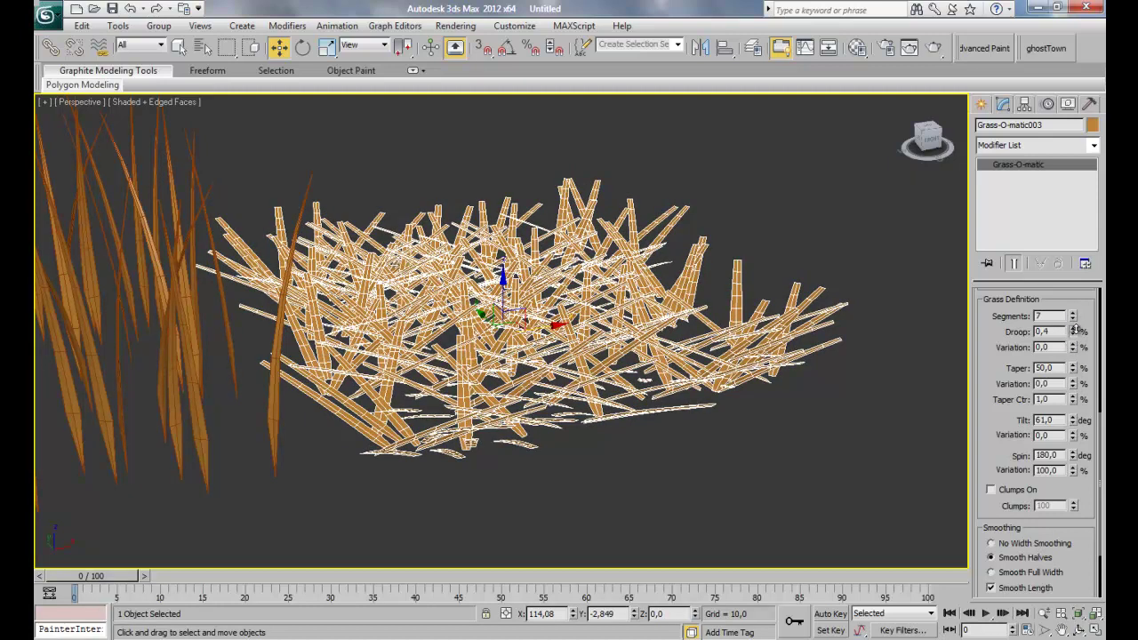
Set the copied grass patch's droop to 99% and its tilt to 0 degrees
drag(1075, 330, 1062, 260)
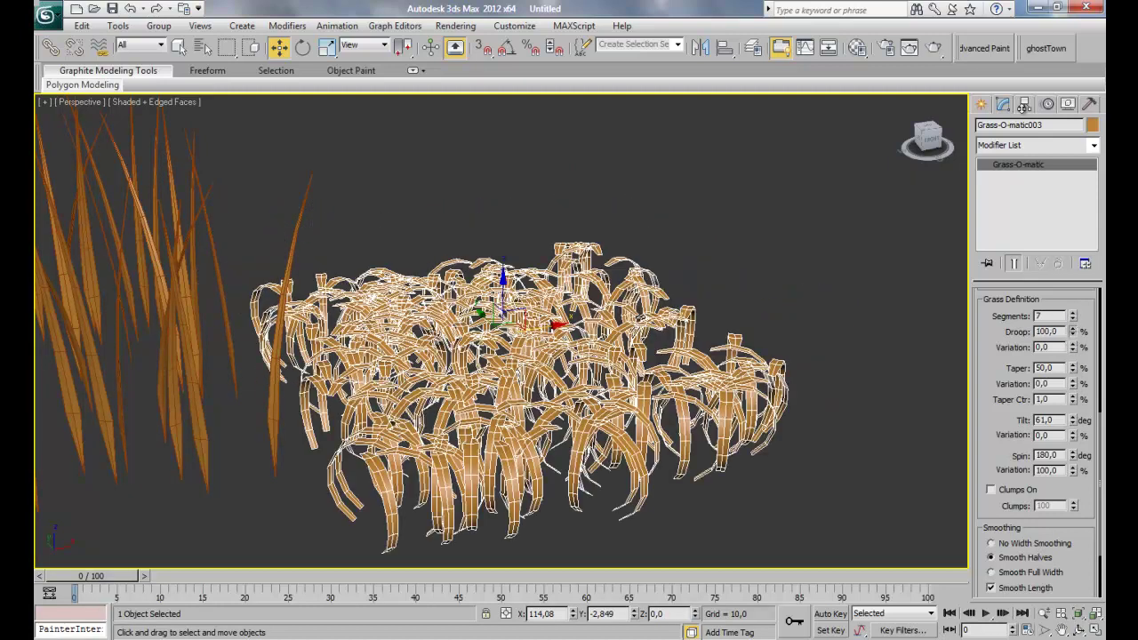
drag(979, 174, 969, 322)
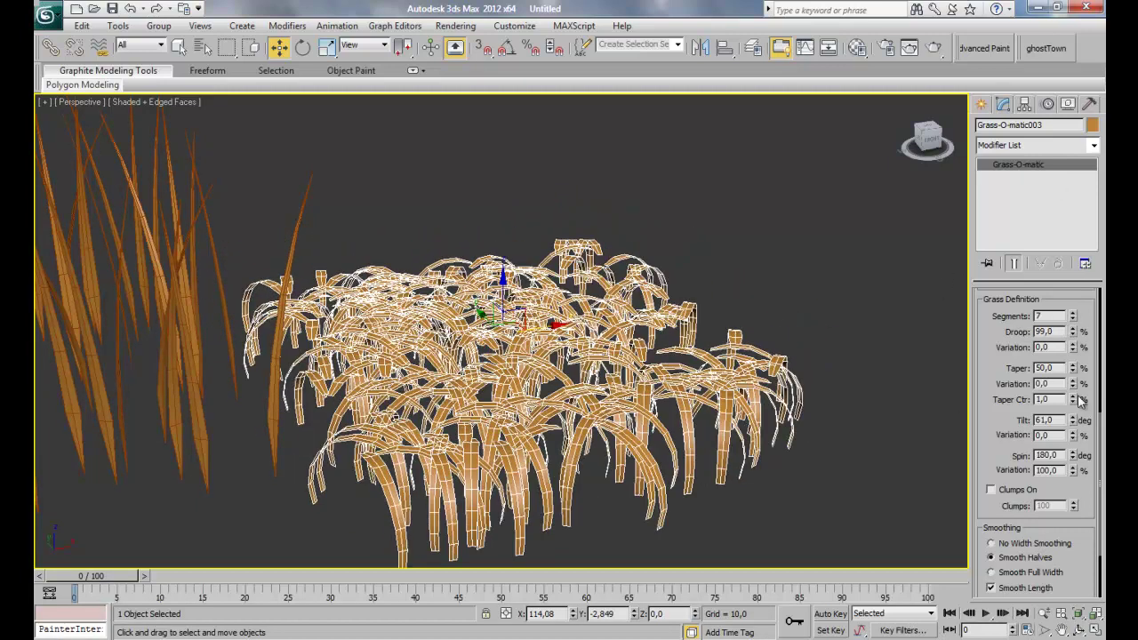
drag(1071, 419, 1062, 464)
click(1057, 470)
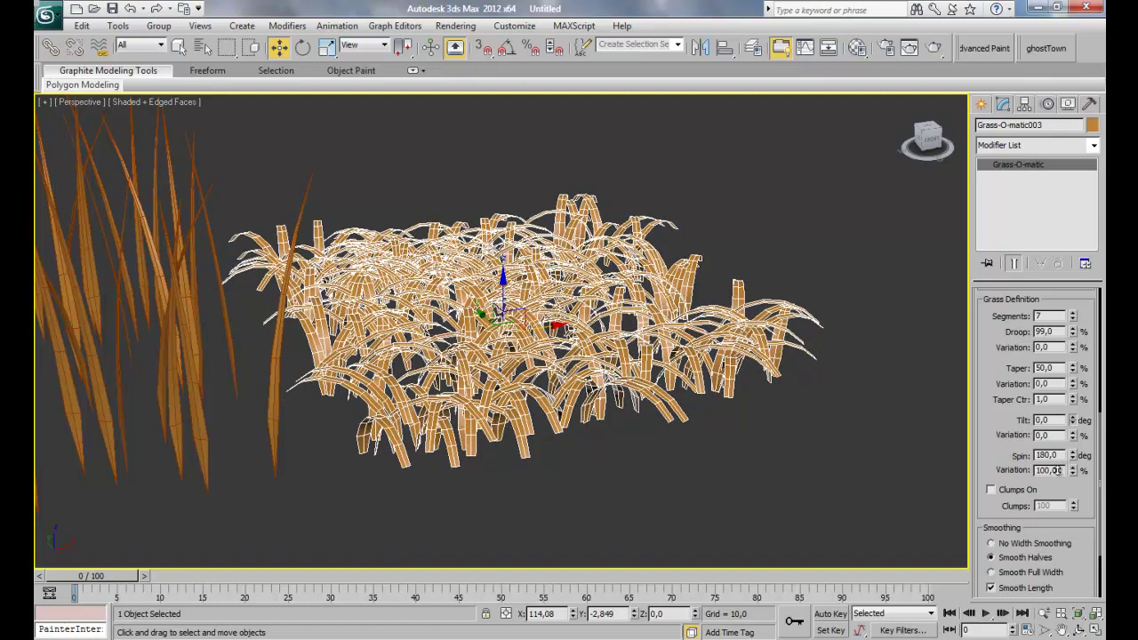
Group the blades of the drooping grass patch into 100 clumps
click(757, 447)
click(546, 293)
scroll(1084, 479, down, 2)
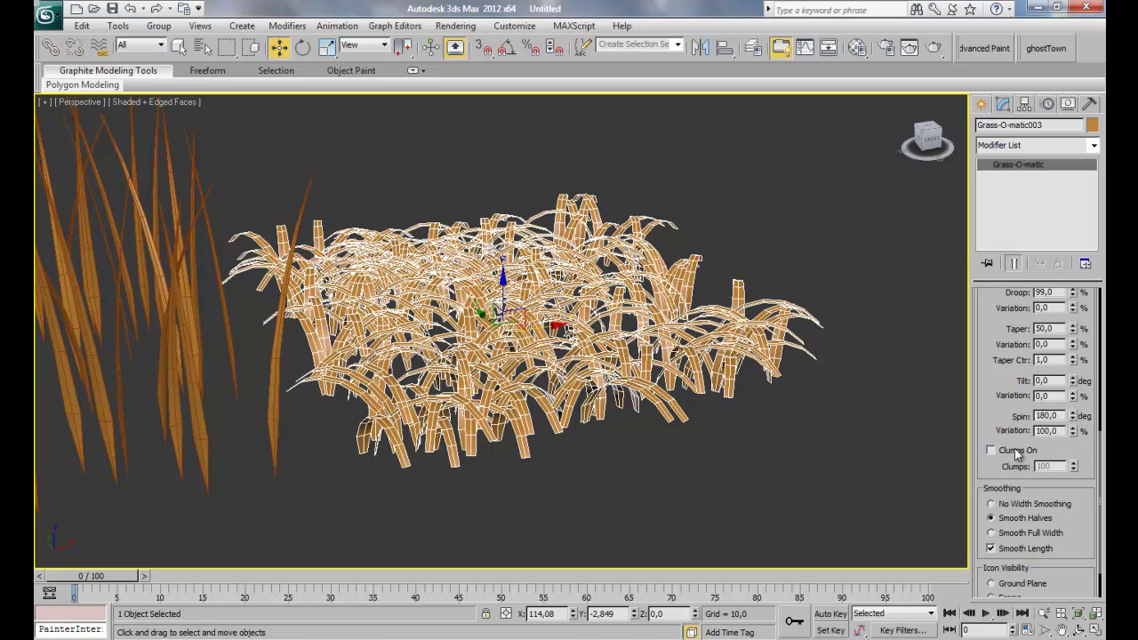
click(1017, 452)
click(725, 400)
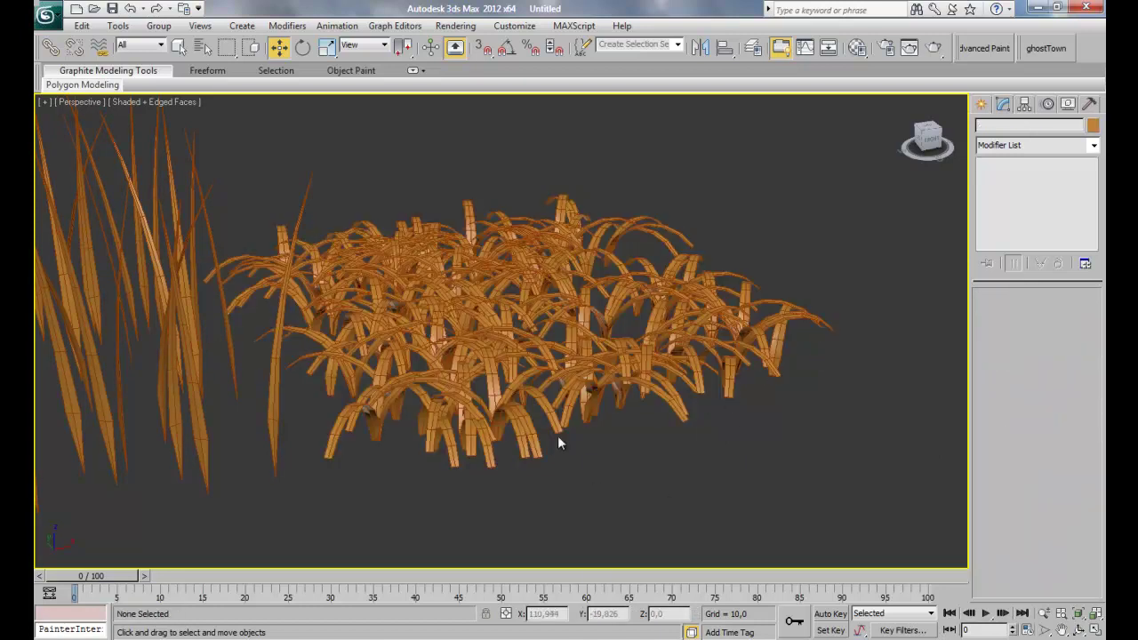
click(519, 346)
scroll(580, 343, down, 4)
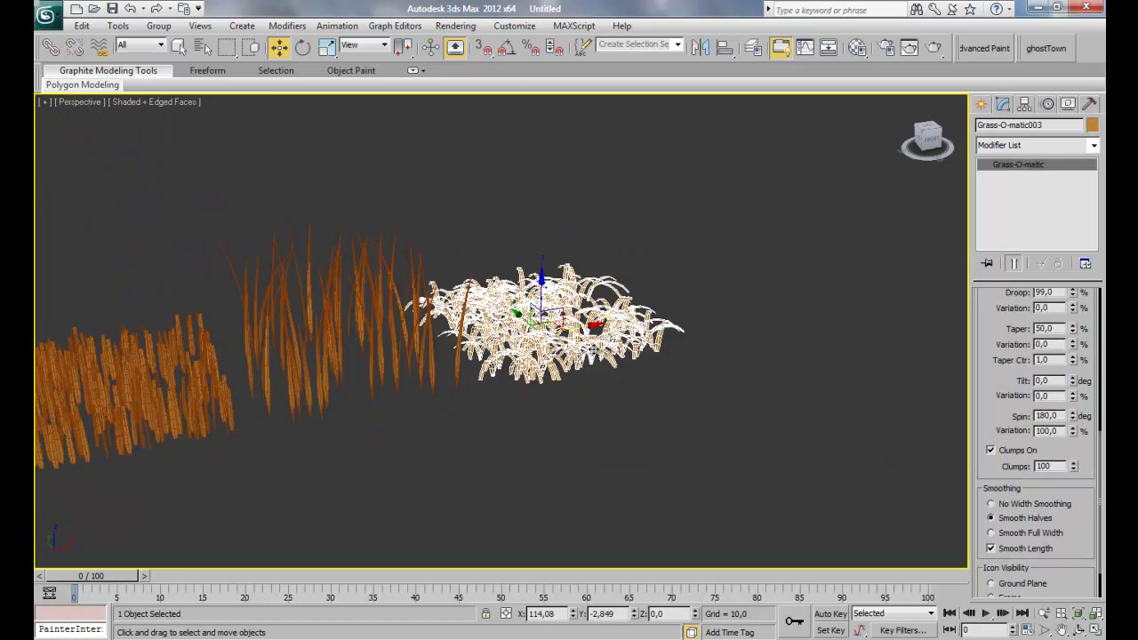
Examine the clumped grass patch from a higher angle and next to the other patches
click(571, 360)
alt+middle_drag(571, 360, 511, 388)
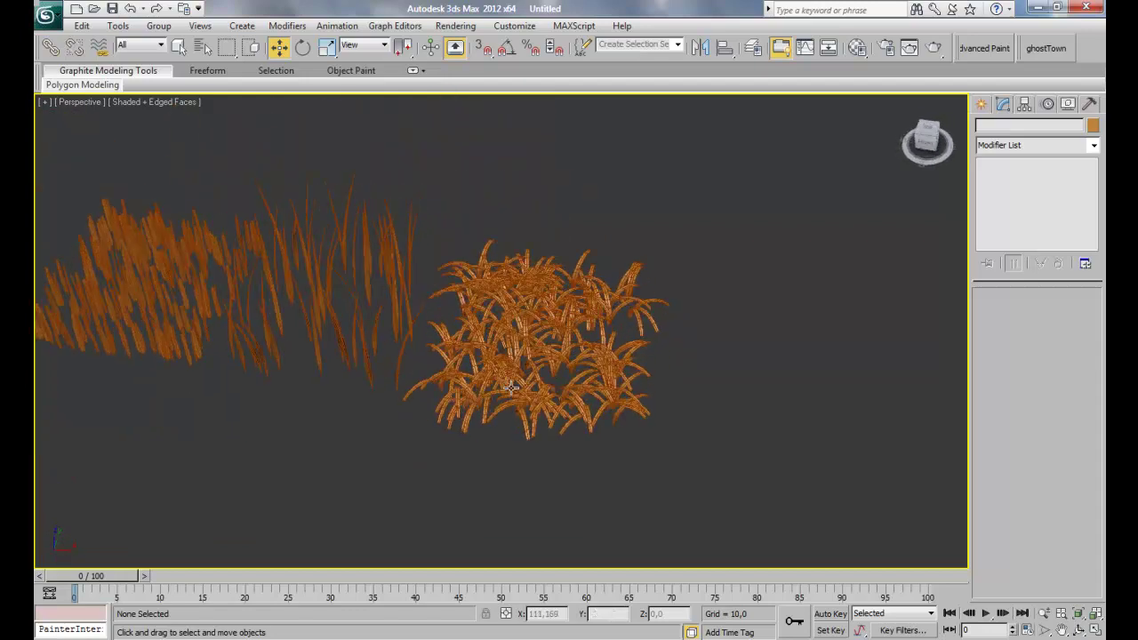
click(623, 289)
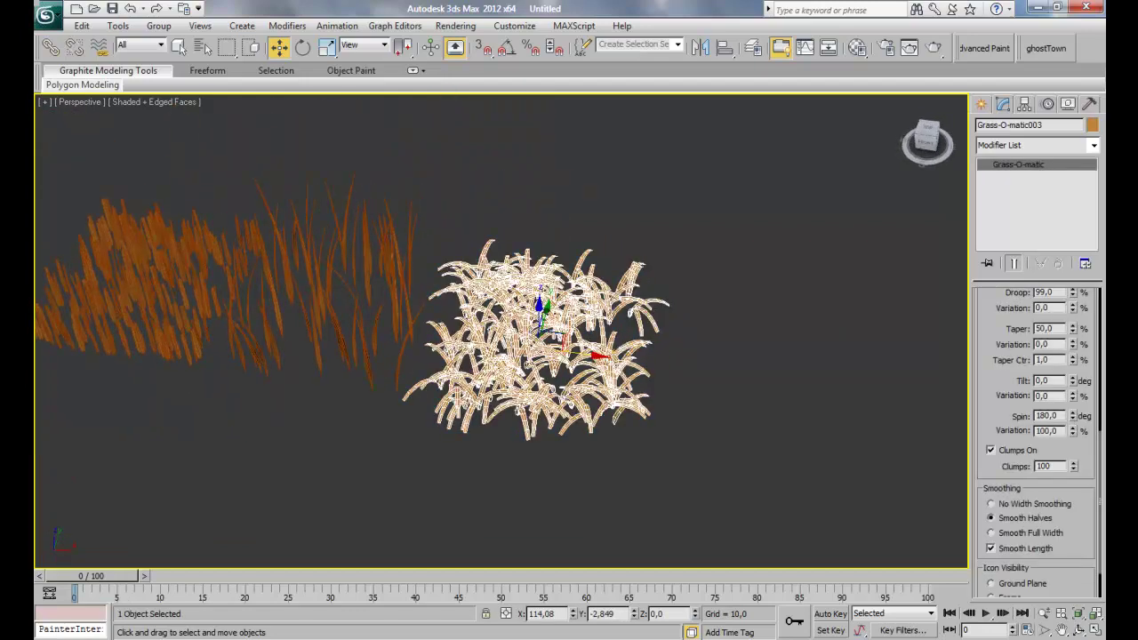
scroll(1000, 399, down, 5)
scroll(991, 397, up, 3)
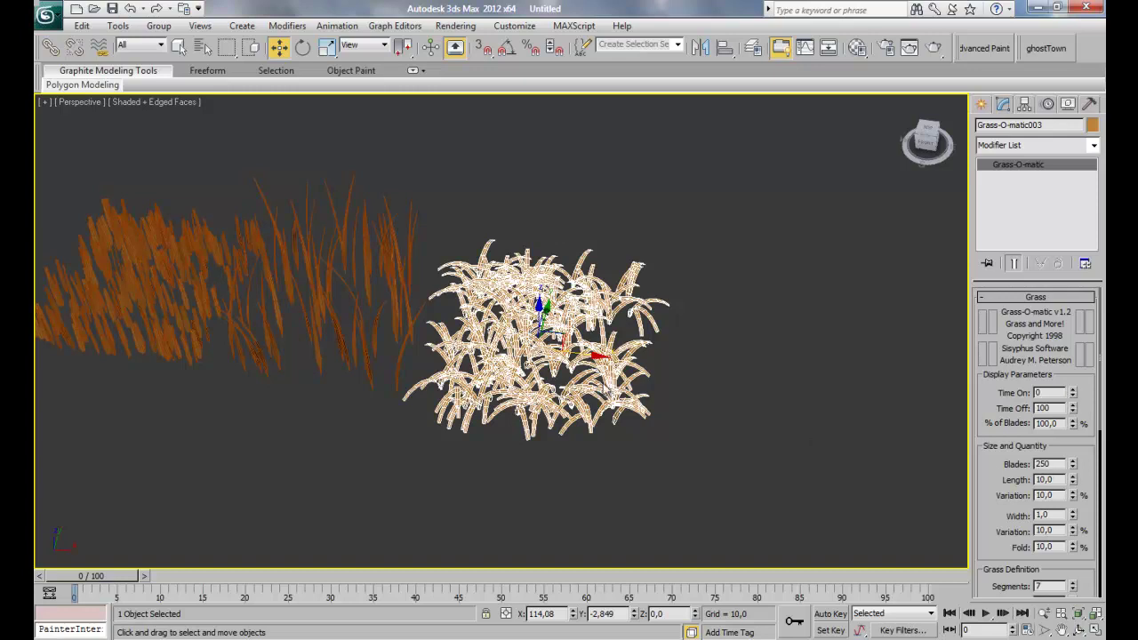
middle_drag(606, 388, 693, 360)
click(571, 421)
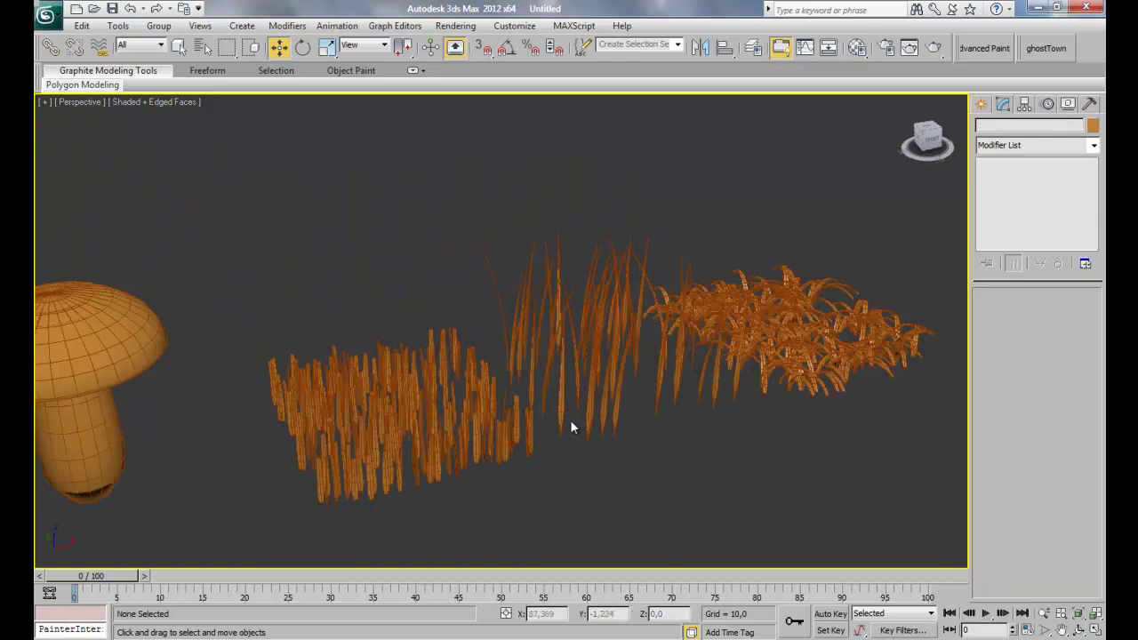
Increase the taper of the blades in the short grass patch next to the mushroom
click(437, 386)
scroll(437, 386, up, 5)
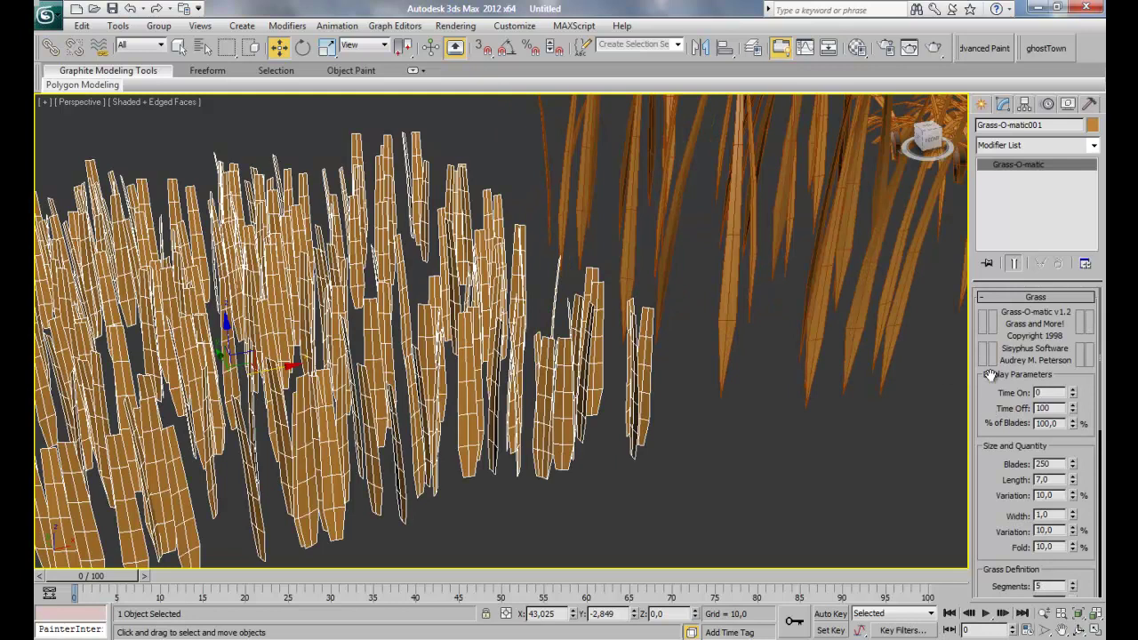
scroll(990, 391, down, 5)
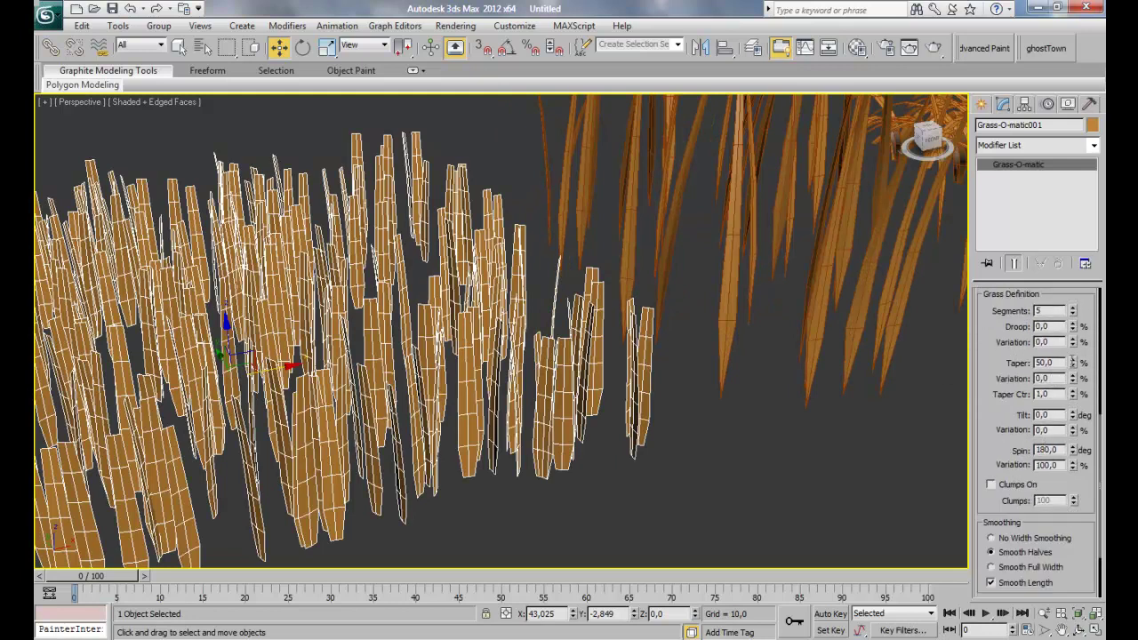
drag(1073, 361, 1071, 341)
click(661, 351)
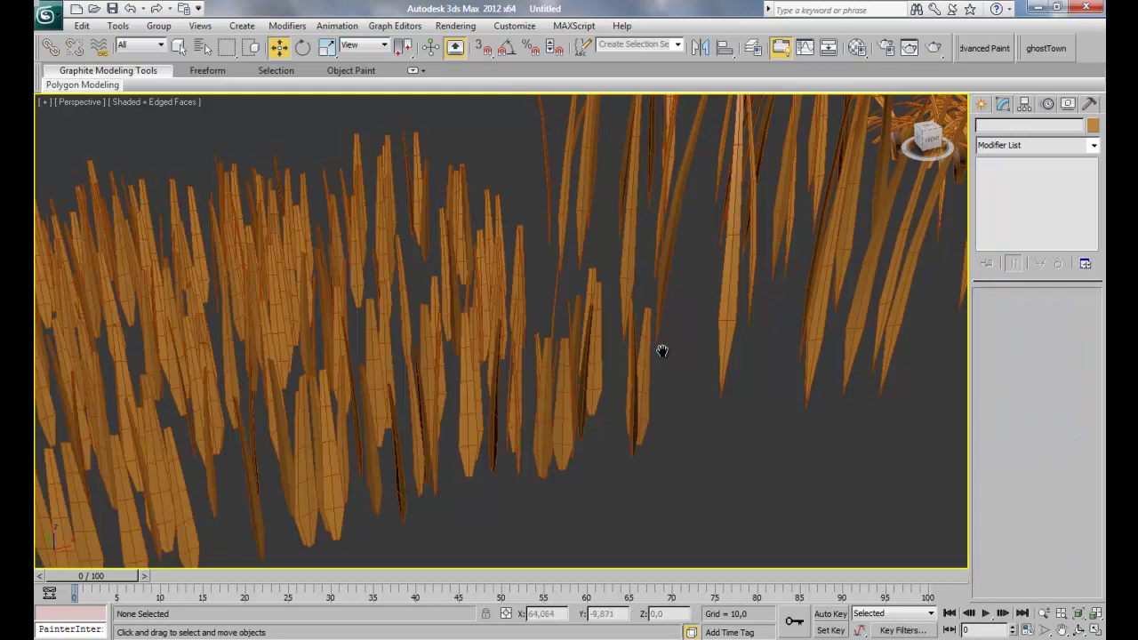
scroll(661, 365, down, 5)
drag(370, 198, 694, 363)
click(711, 372)
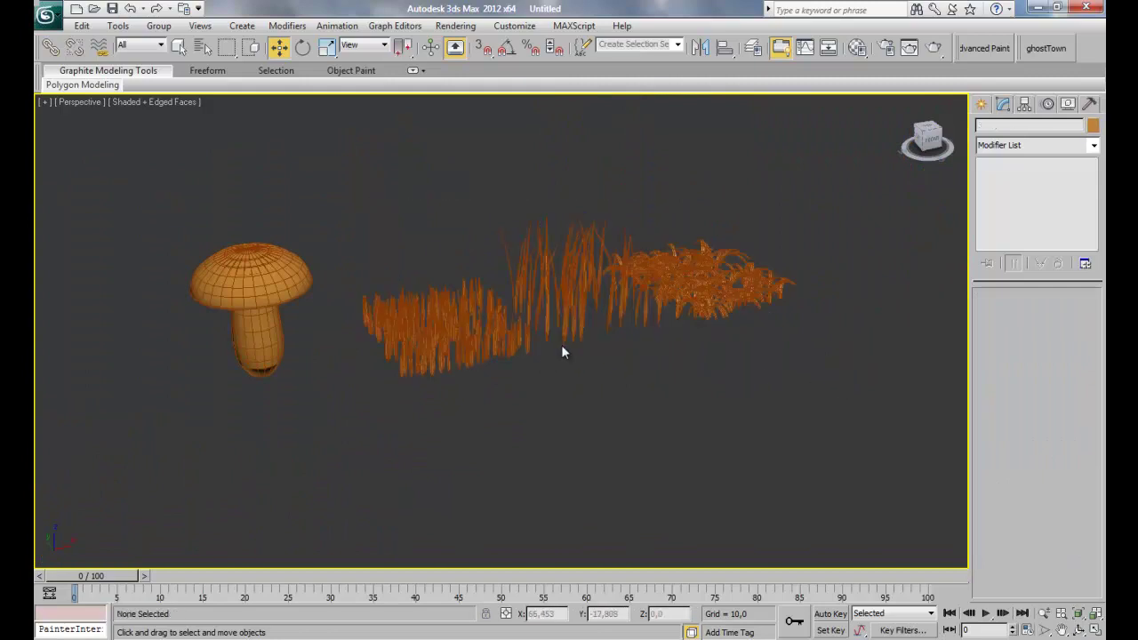
In the top view, draw a plane about 203 long and 304 wide and move it under the mushroom and grass patches
scroll(514, 362, down, 3)
key(t)
scroll(560, 343, down, 5)
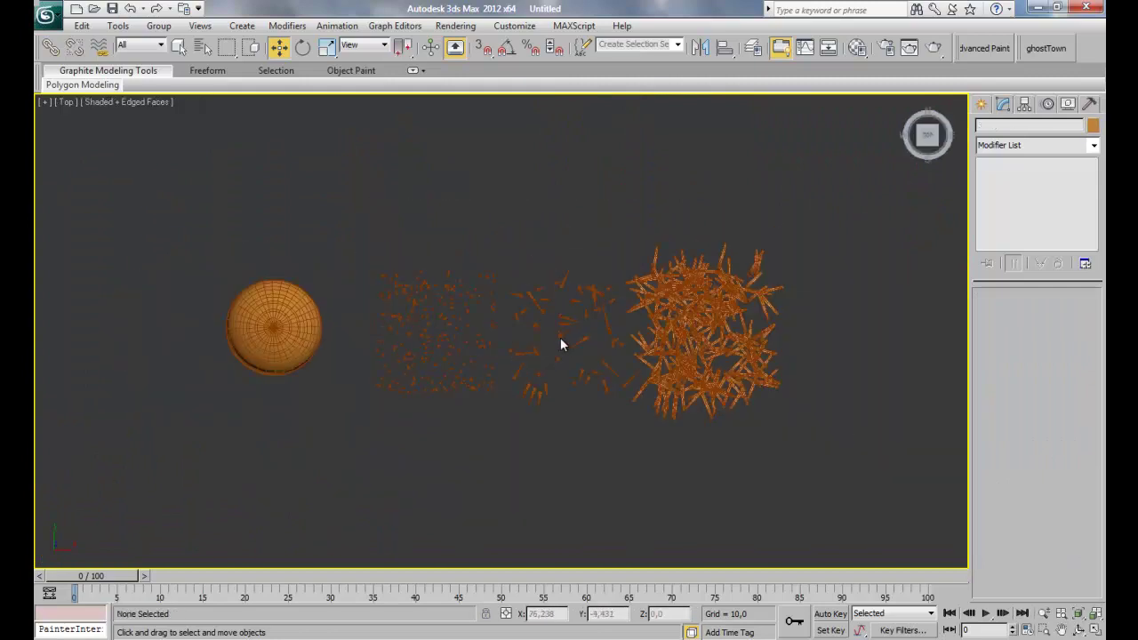
click(982, 105)
click(1066, 262)
scroll(412, 216, down, 5)
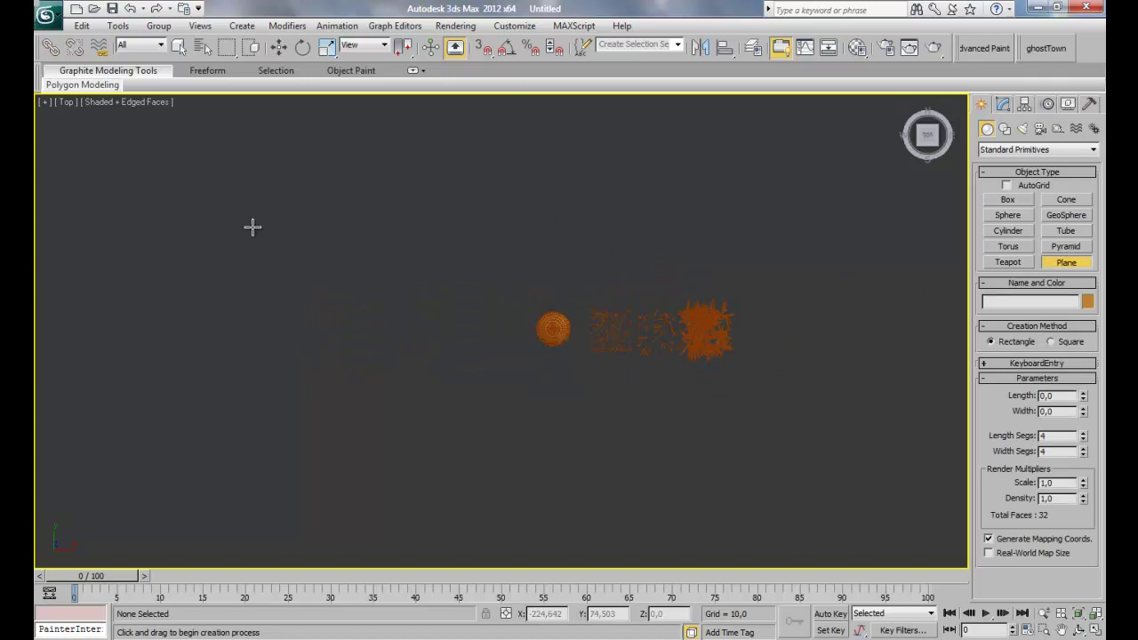
drag(253, 228, 659, 498)
key(w)
drag(494, 349, 630, 327)
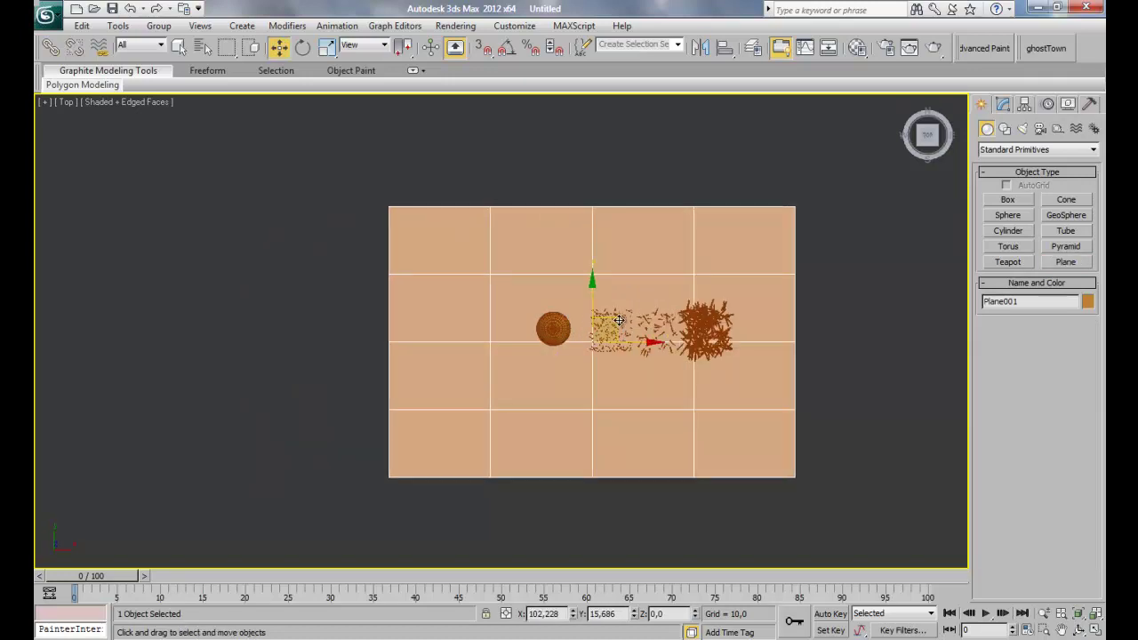
Move the three grass patches together off the plane along X and rotate them a quarter turn into a column
click(716, 328)
ctrl+click(665, 326)
click(844, 322)
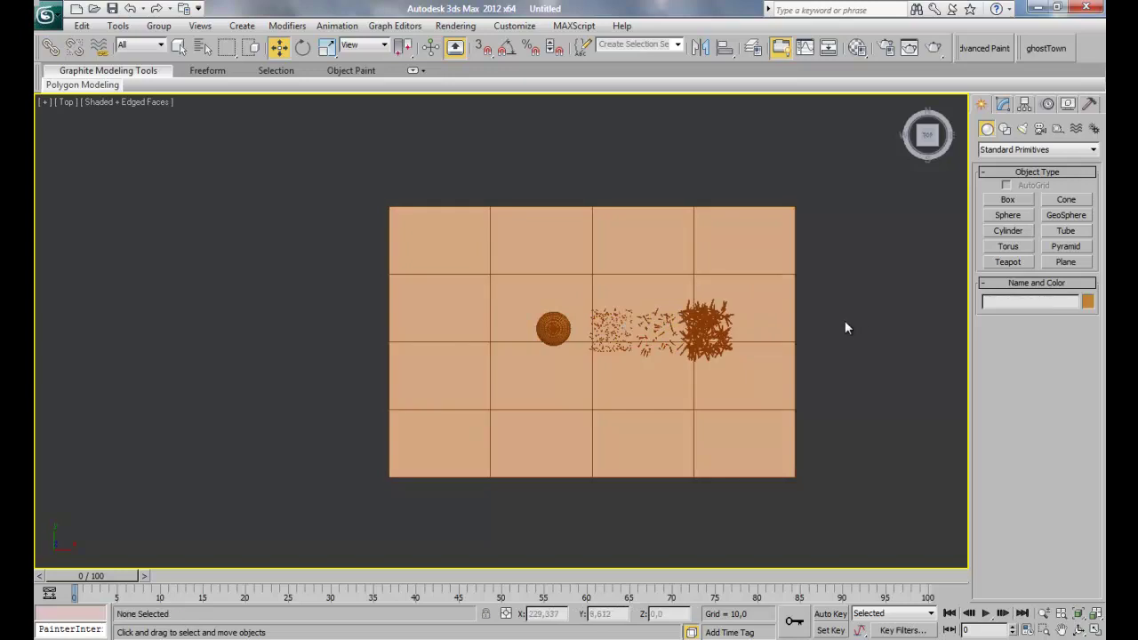
key(ctrl+a)
alt+click(540, 297)
alt+click(550, 334)
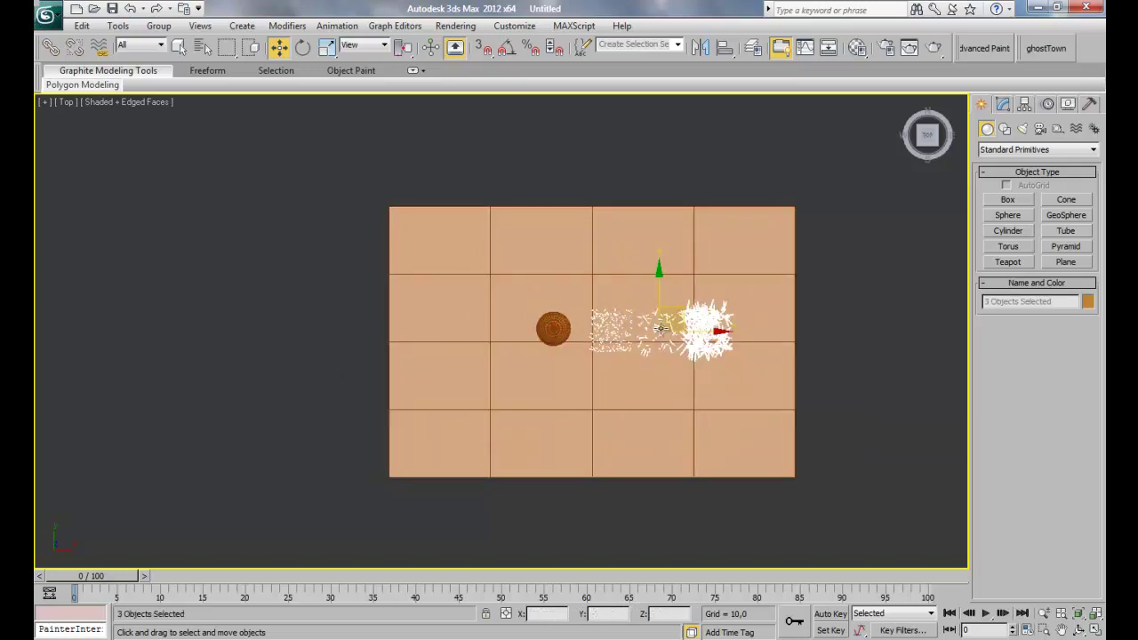
drag(690, 331, 890, 486)
key(e)
click(890, 484)
Hide the mushroom object
click(553, 329)
right_click(563, 324)
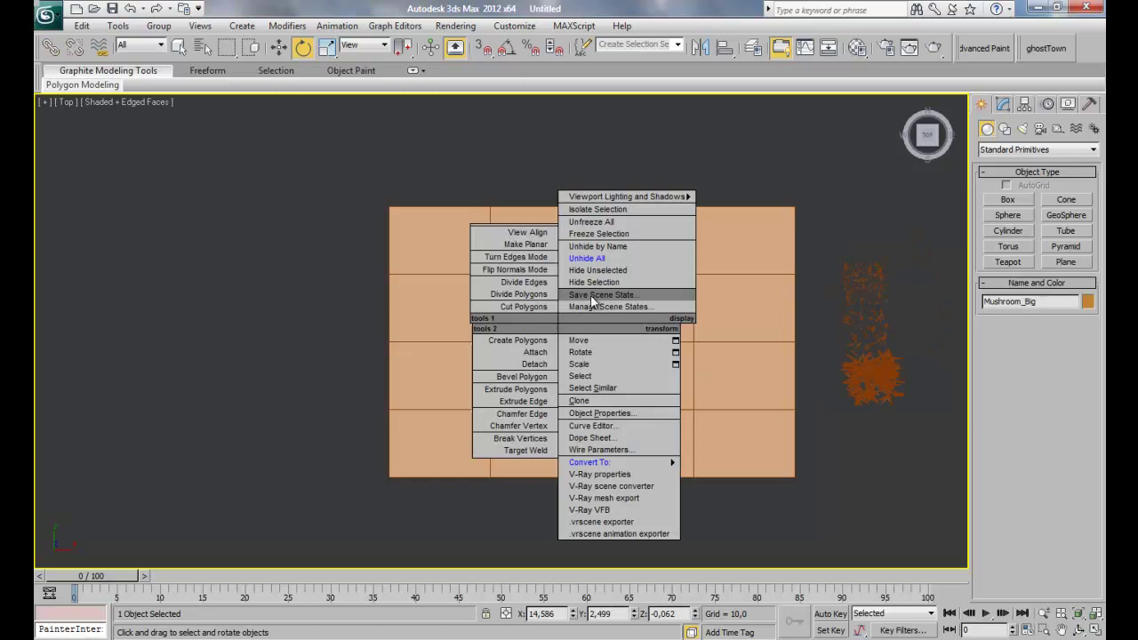
click(609, 286)
Enlarge the plane to a length of 337.408 and a width of 544.747
click(607, 316)
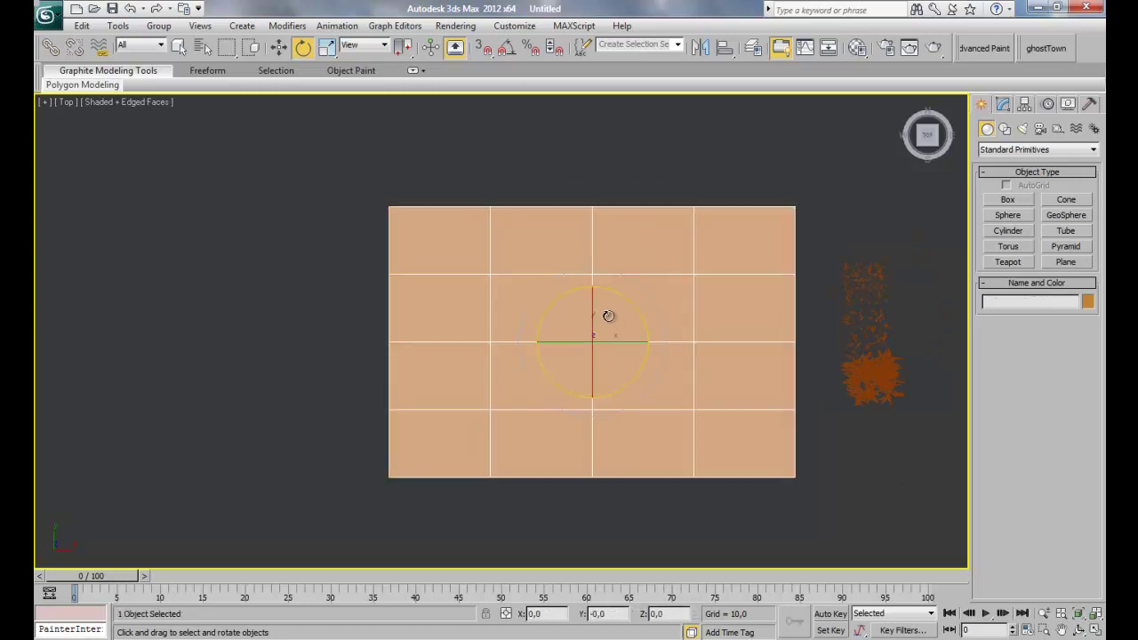
key(r)
click(1004, 104)
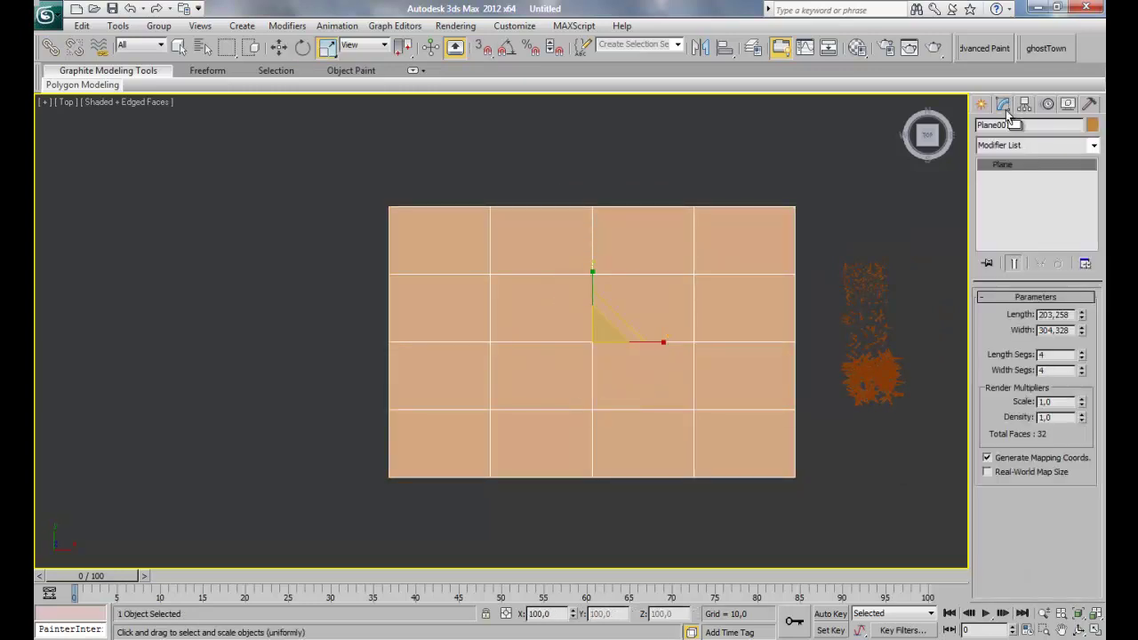
mouse_move(1082, 315)
mouse_down()
mouse_move(1084, 264)
mouse_move(1084, 329)
mouse_up()
middle_drag(762, 294, 706, 234)
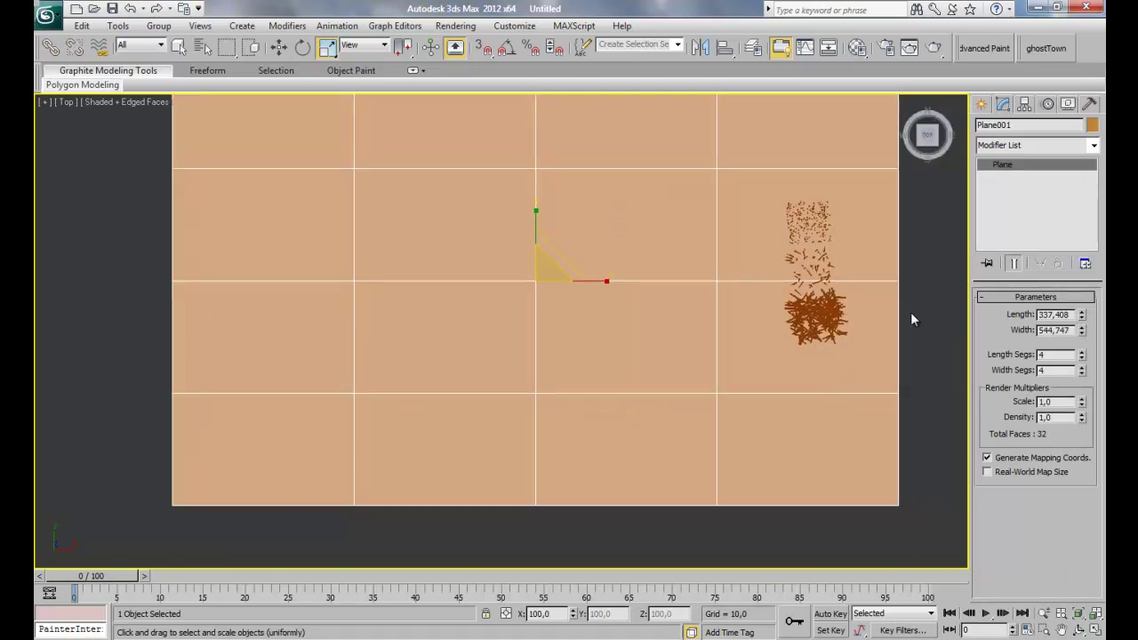
Move the three grass patches along the X axis until they lie outside the enlarged plane
drag(922, 221, 452, 306)
alt+click(473, 334)
key(q)
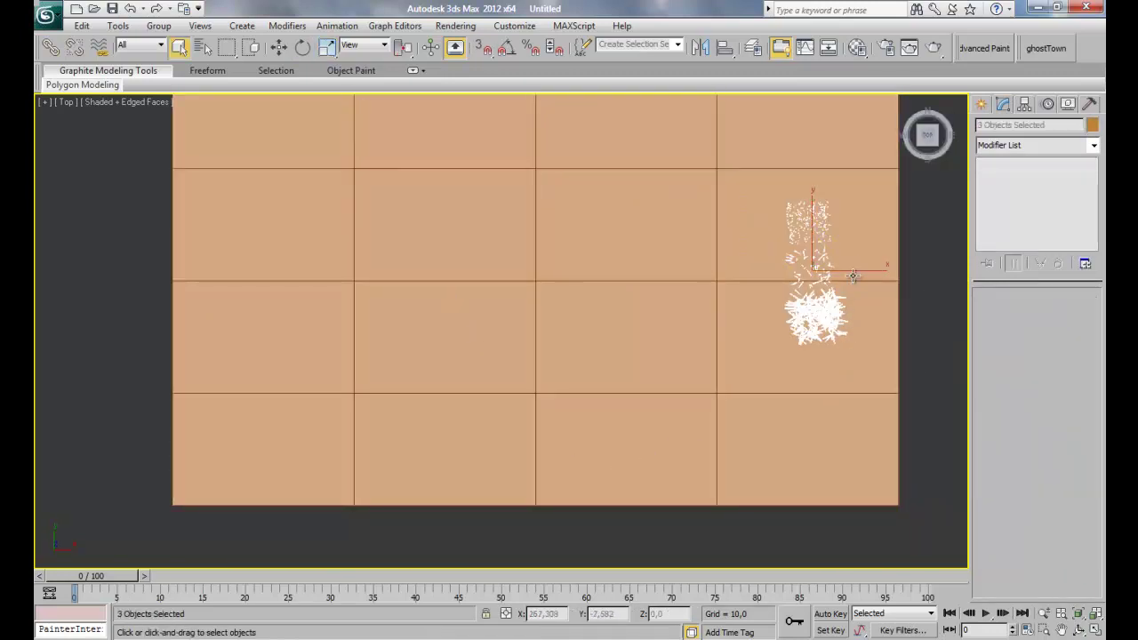
key(w)
drag(869, 274, 989, 276)
middle_drag(665, 317, 569, 346)
key(ctrl+d)
middle_drag(638, 348, 637, 369)
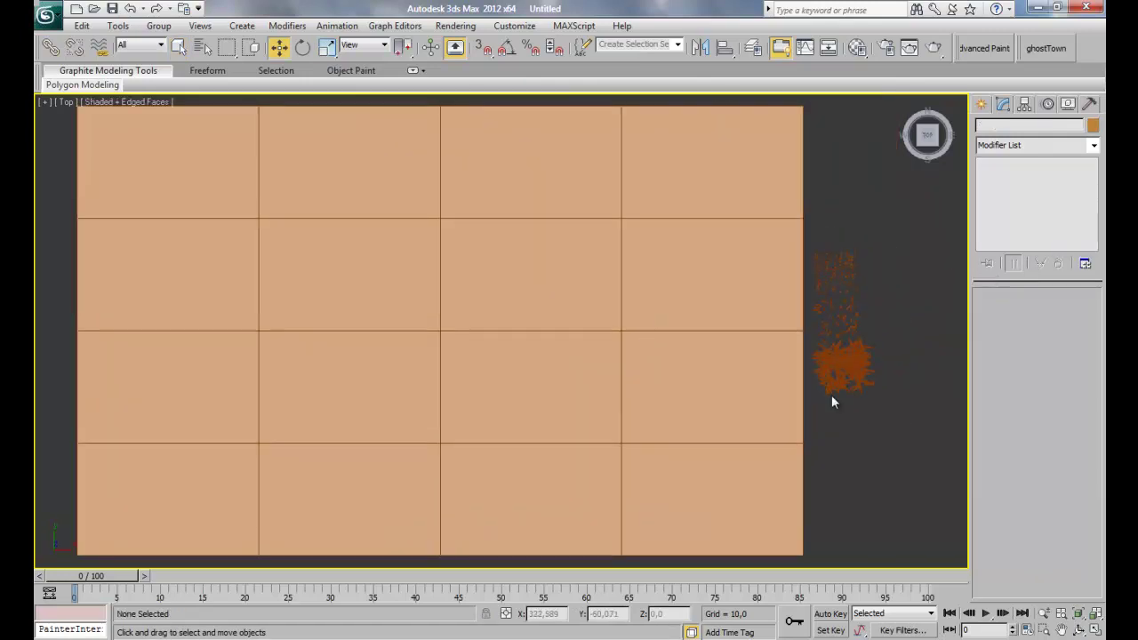
Open the Advanced Painter script and switch its painting type from Randomizer to Grass
click(854, 364)
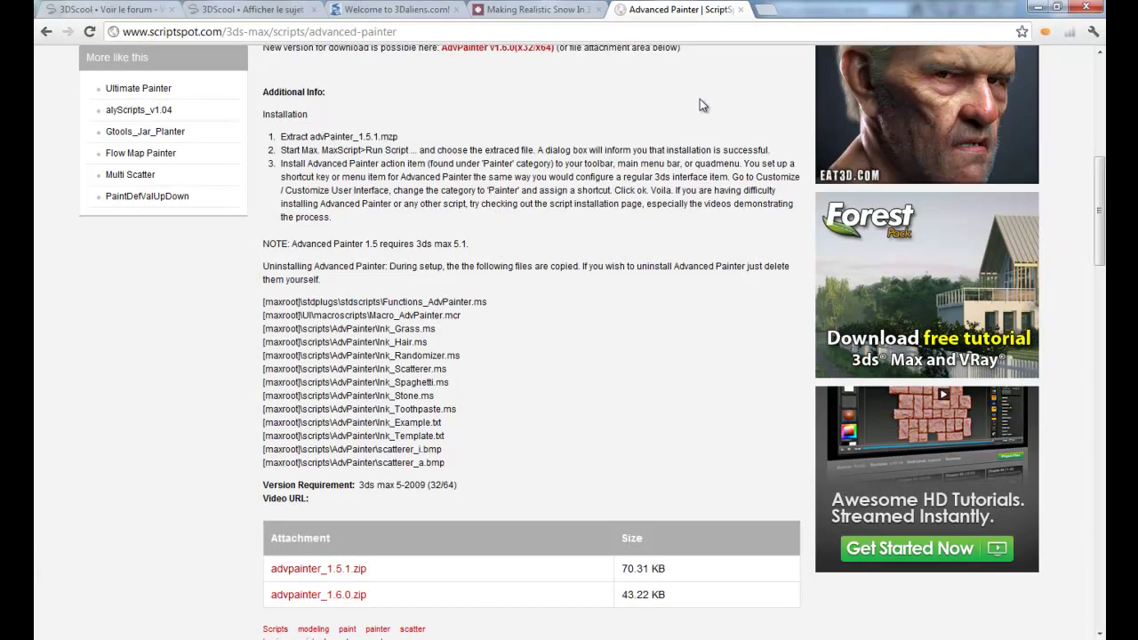
scroll(699, 105, up, 5)
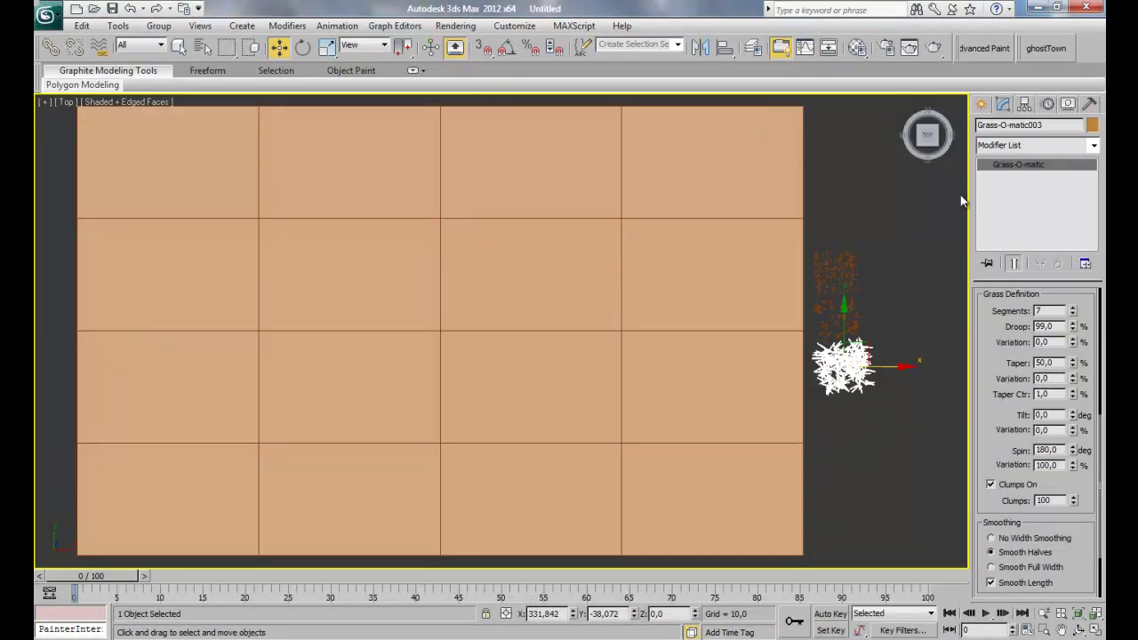
click(985, 50)
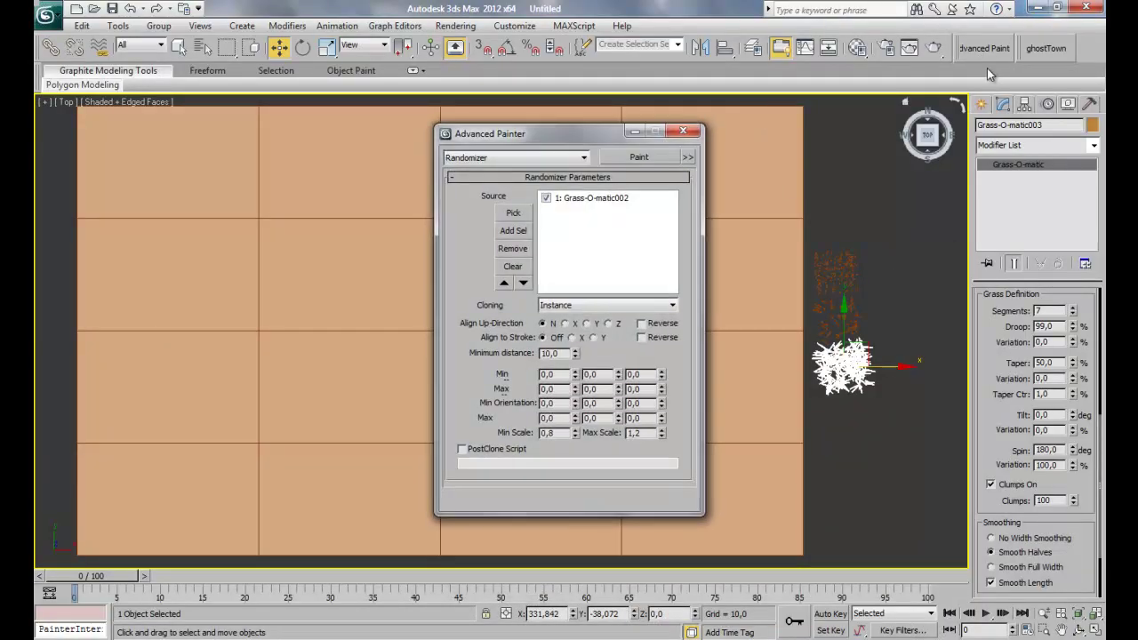
click(567, 166)
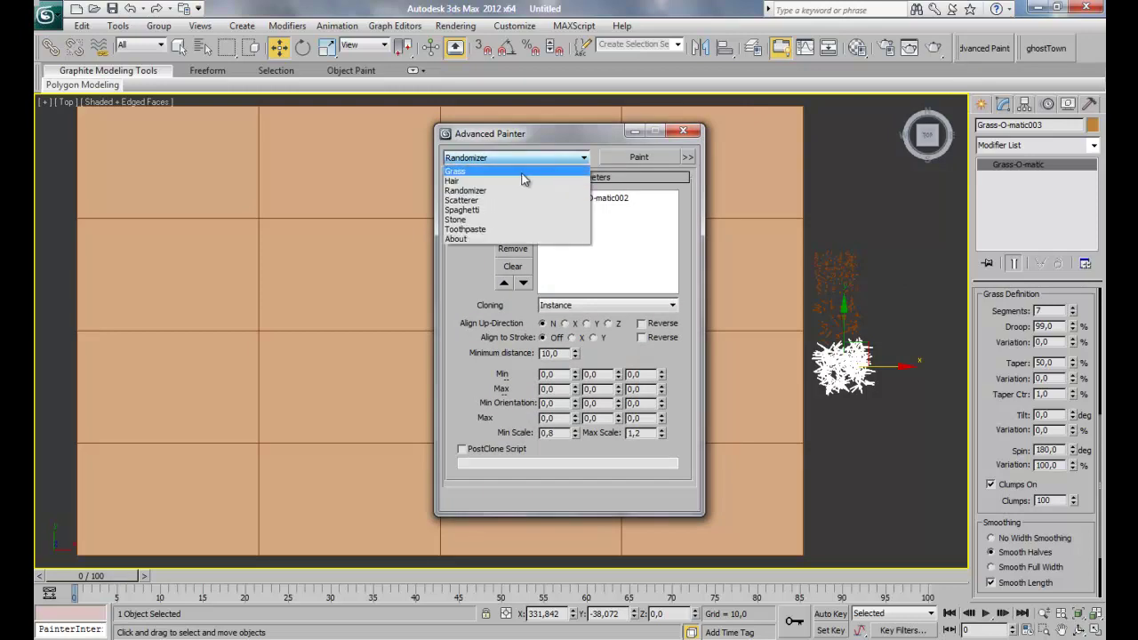
click(521, 173)
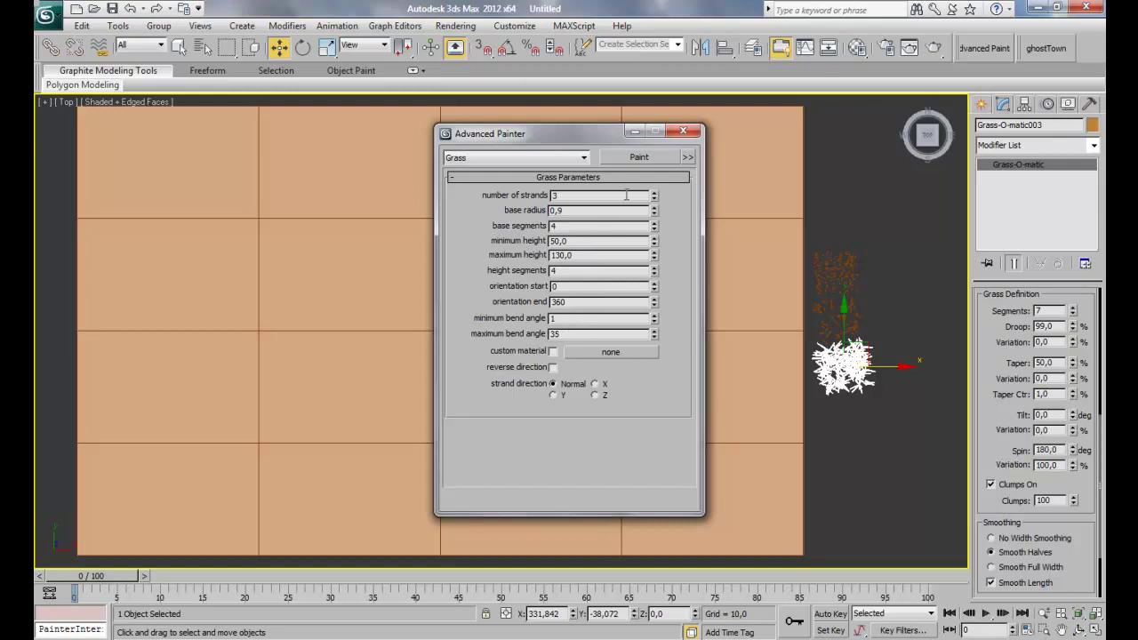
Examine the three grass patches close up in the top view beside the plane
click(873, 321)
middle_drag(818, 294, 727, 281)
scroll(788, 285, up, 3)
middle_drag(867, 290, 688, 296)
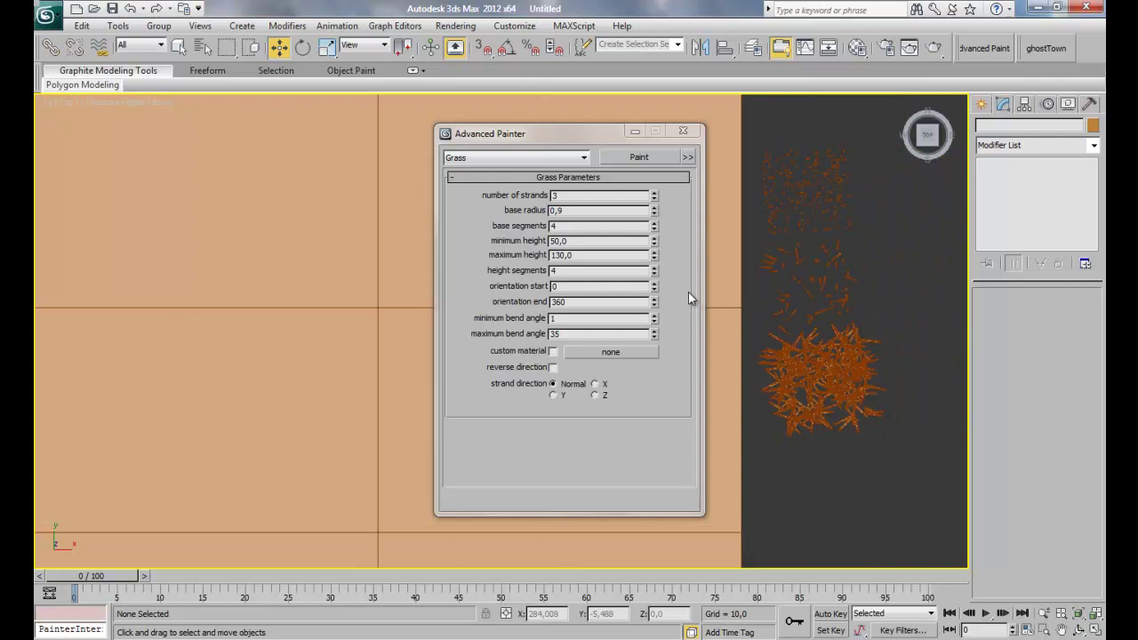
middle_drag(804, 295, 680, 319)
scroll(864, 290, up, 5)
scroll(852, 302, down, 2)
middle_drag(836, 315, 747, 308)
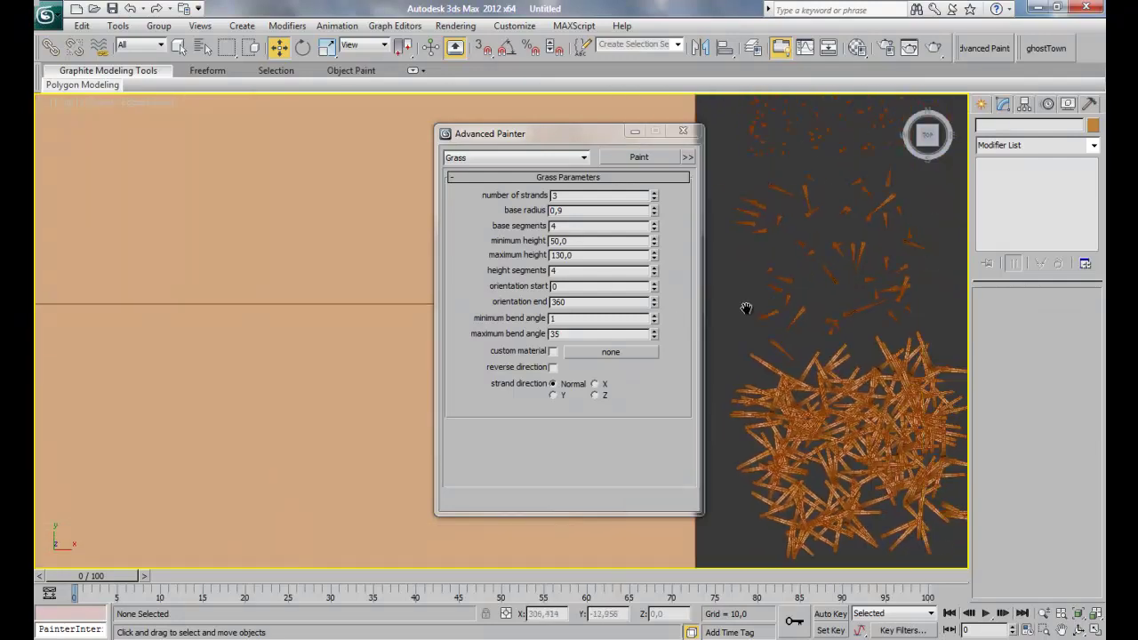
middle_drag(848, 425, 834, 395)
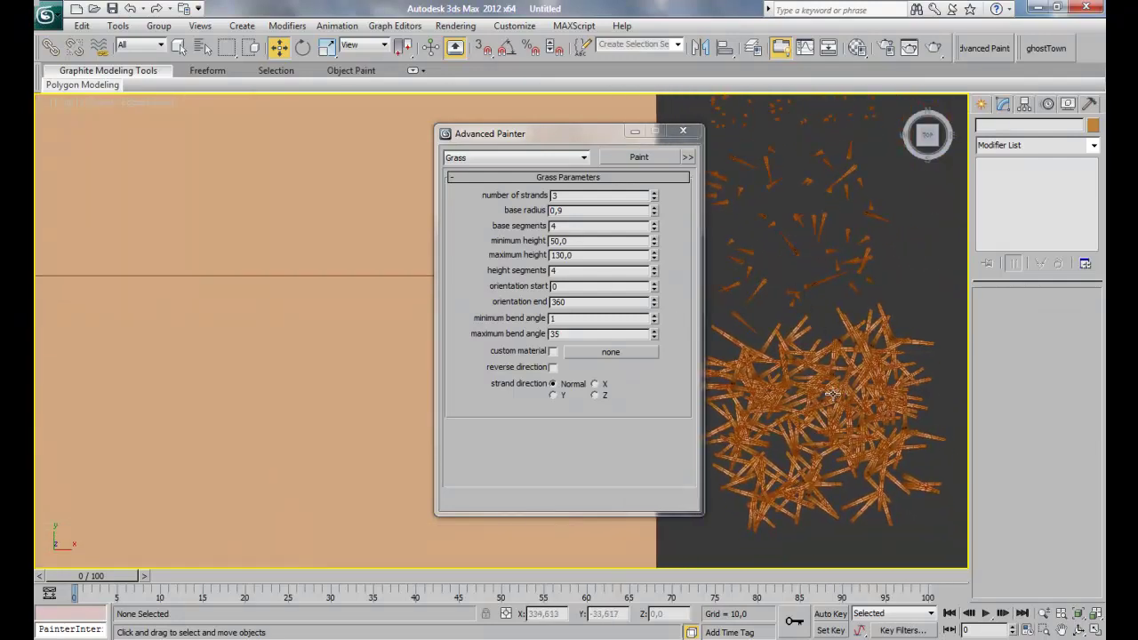
click(819, 377)
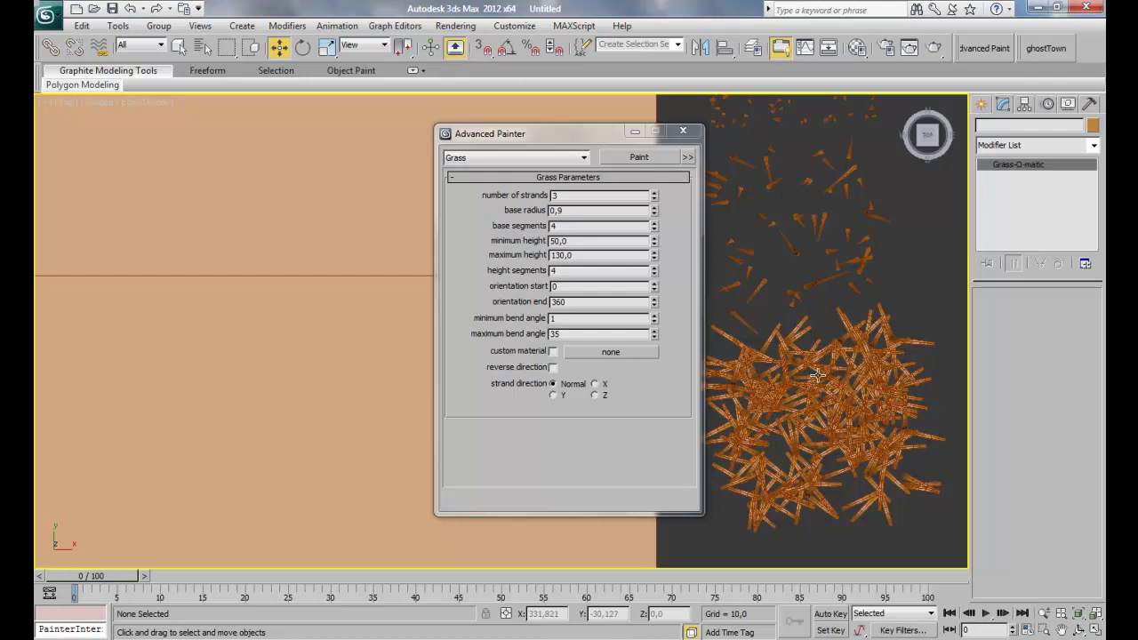
click(822, 229)
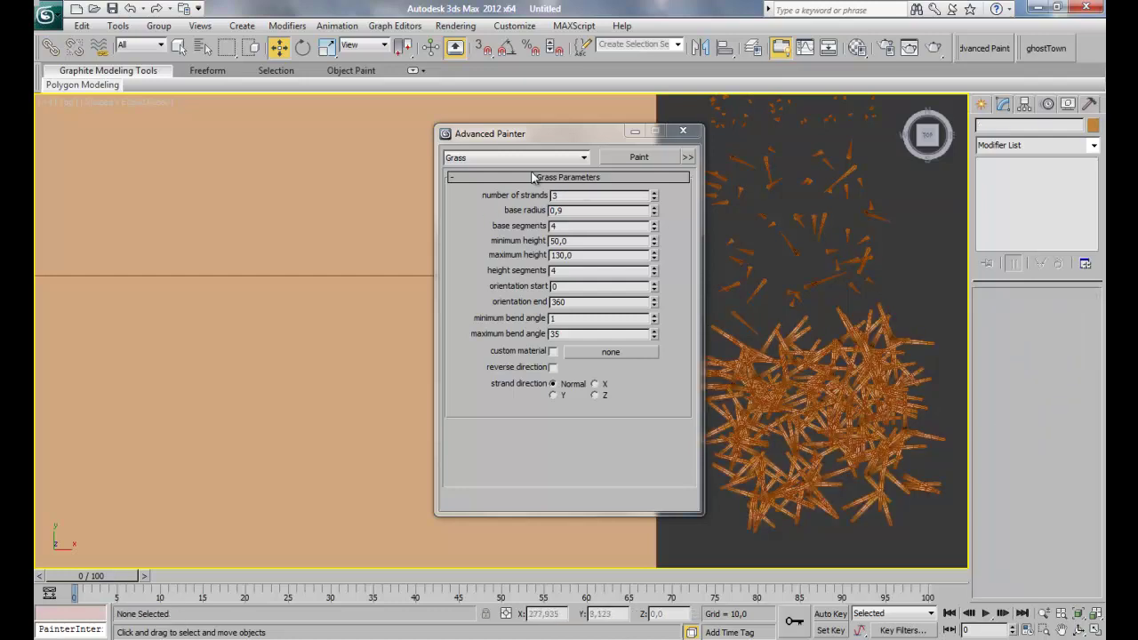
Inspect the three grass patches beside the plane's edge as candidate source objects for painting
scroll(885, 231, down, 2)
middle_drag(889, 232, 838, 330)
scroll(838, 329, up, 1)
scroll(749, 274, down, 3)
scroll(800, 300, down, 2)
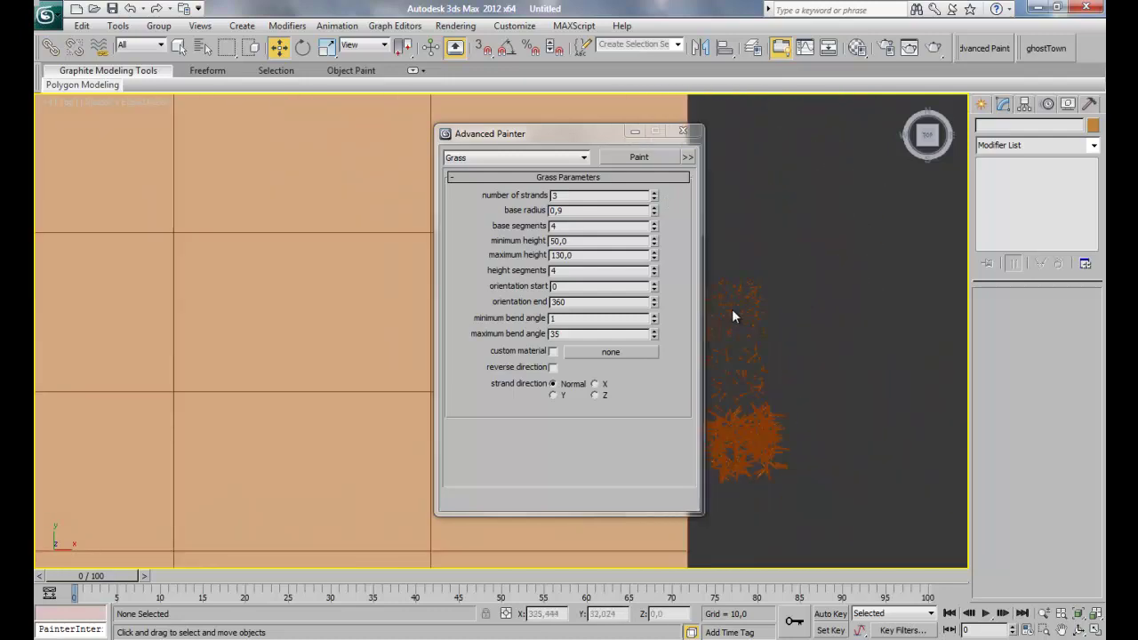
drag(773, 267, 737, 452)
click(819, 377)
click(765, 428)
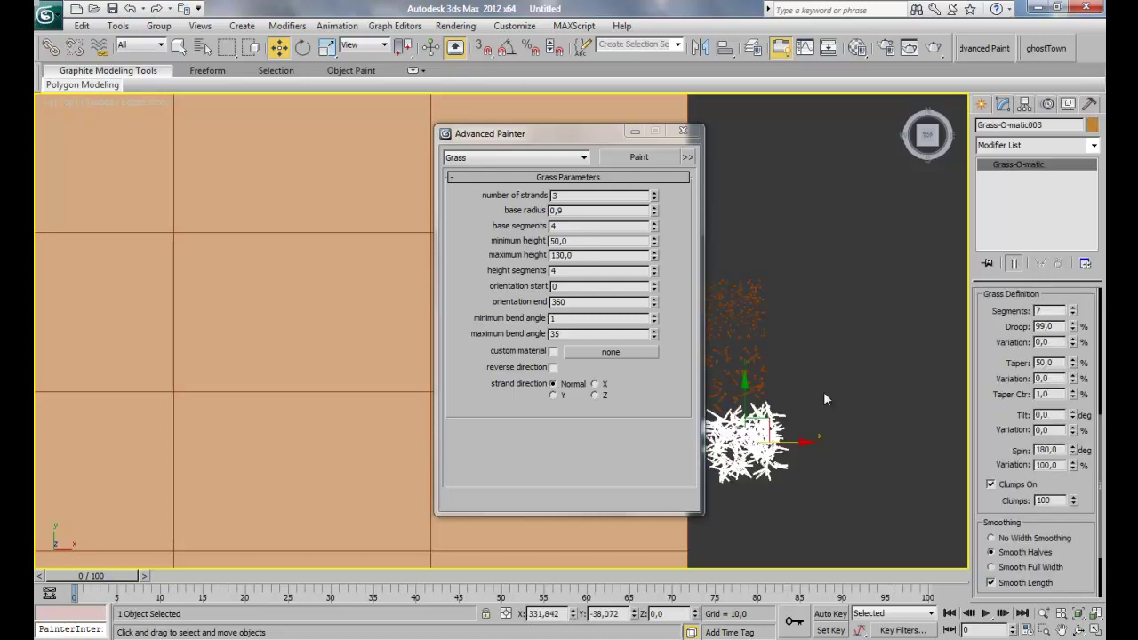
click(823, 391)
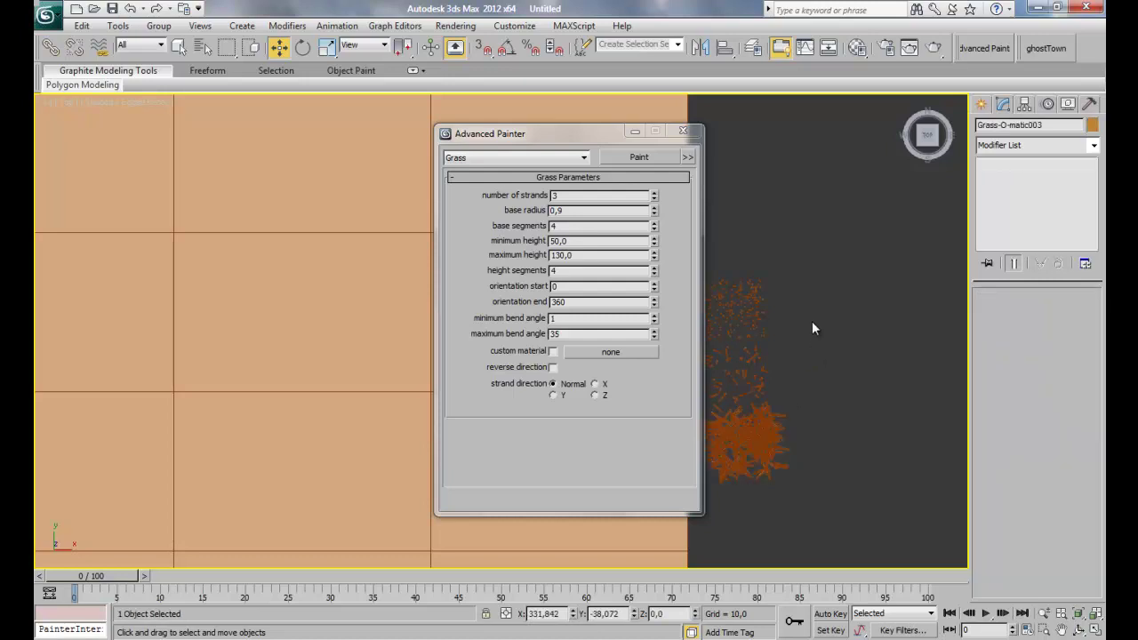
Switch the painting type to Randomizer, clear its source list, and move the painter window clear of the plane
click(578, 160)
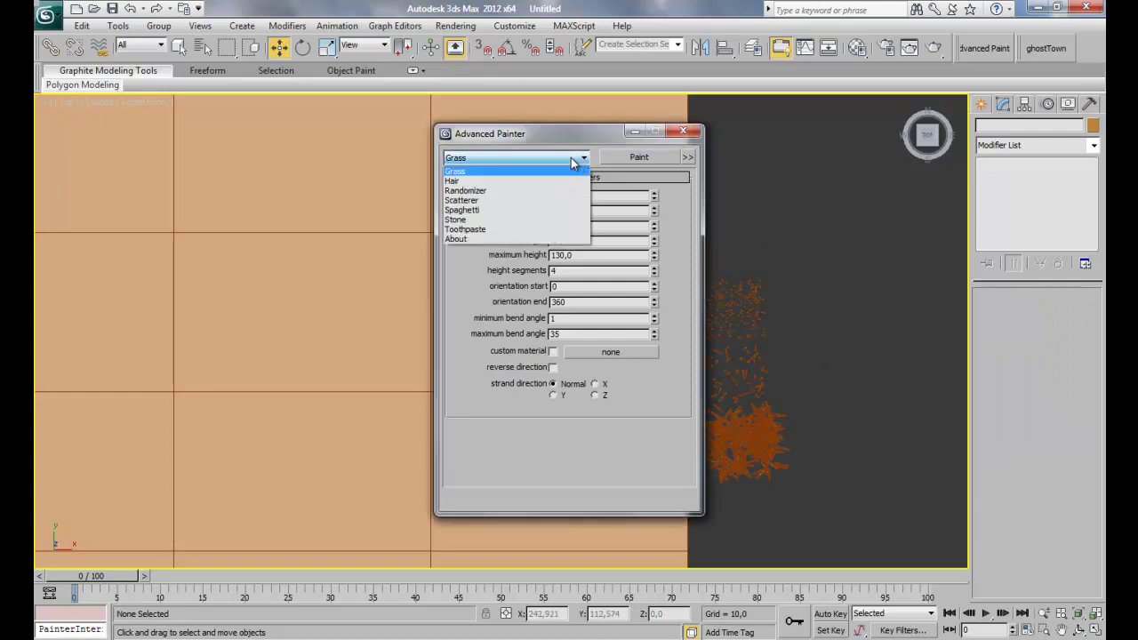
click(491, 198)
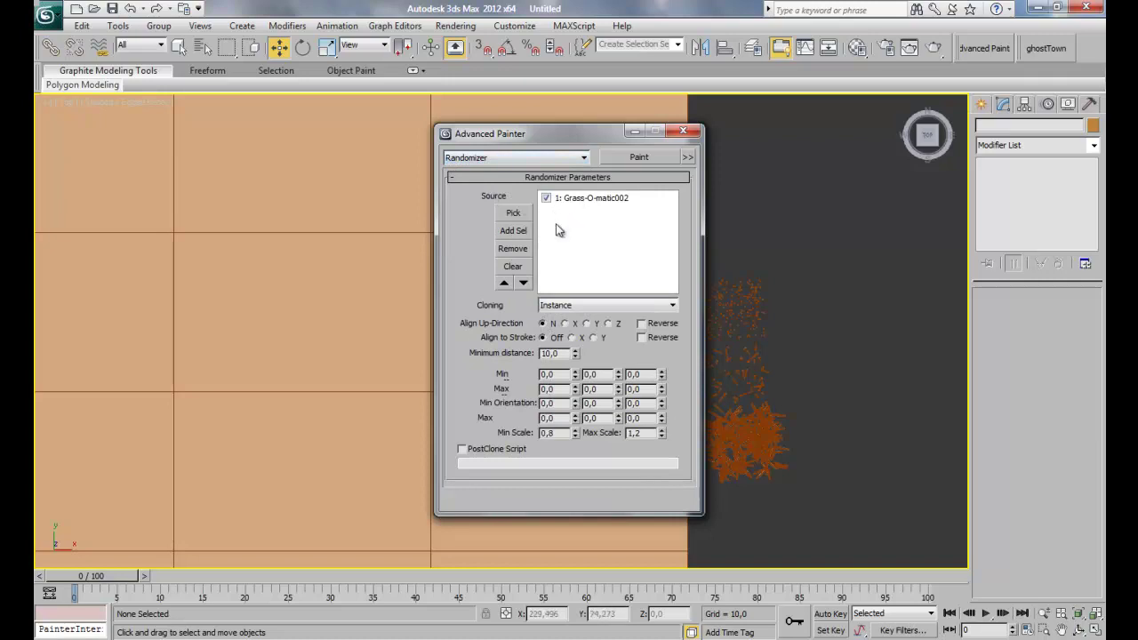
click(513, 266)
drag(529, 142, 747, 163)
Pick the densest grass patch, Grass-O-matic003, as the Randomizer source object
middle_drag(542, 229, 445, 226)
scroll(444, 225, down, 2)
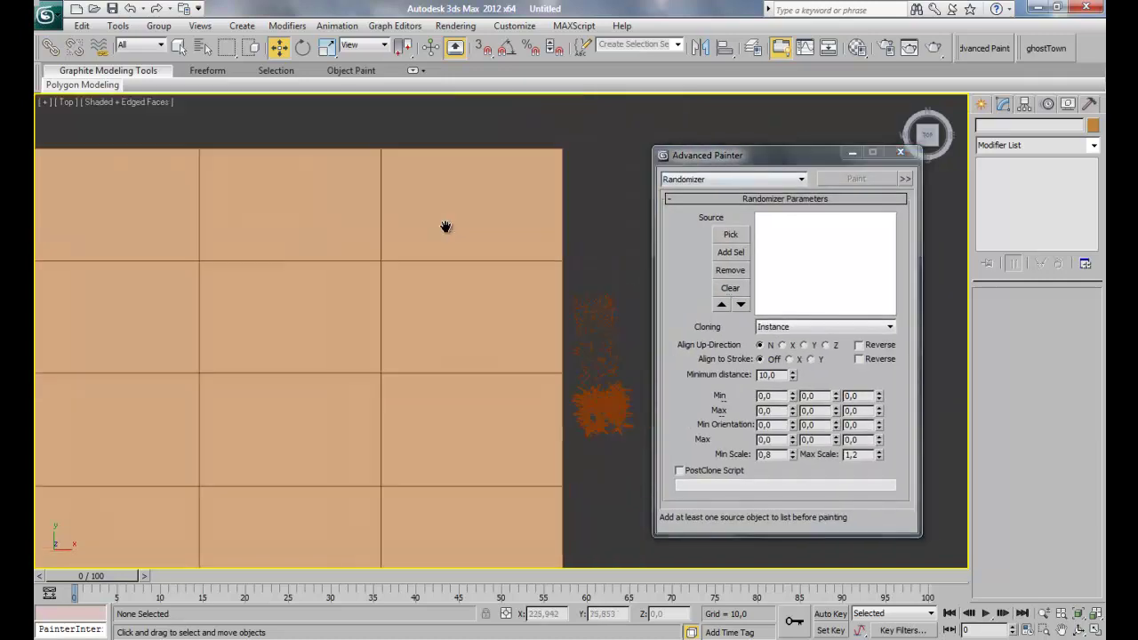
mouse_move(453, 272)
middle_down()
mouse_move(486, 218)
mouse_move(499, 252)
mouse_move(485, 239)
middle_up()
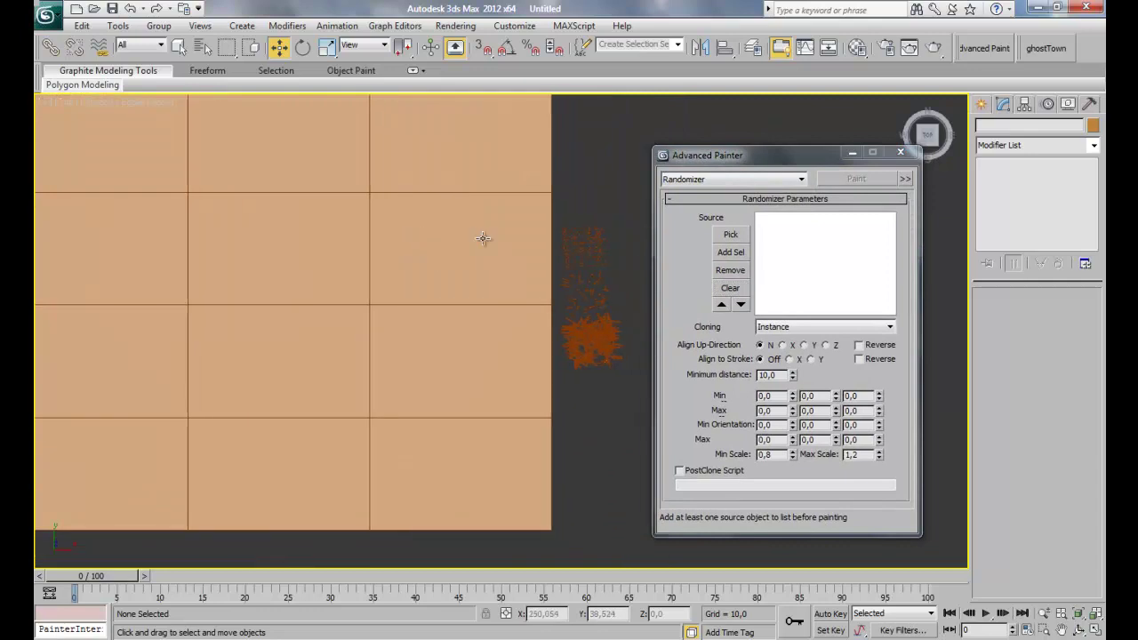
click(731, 234)
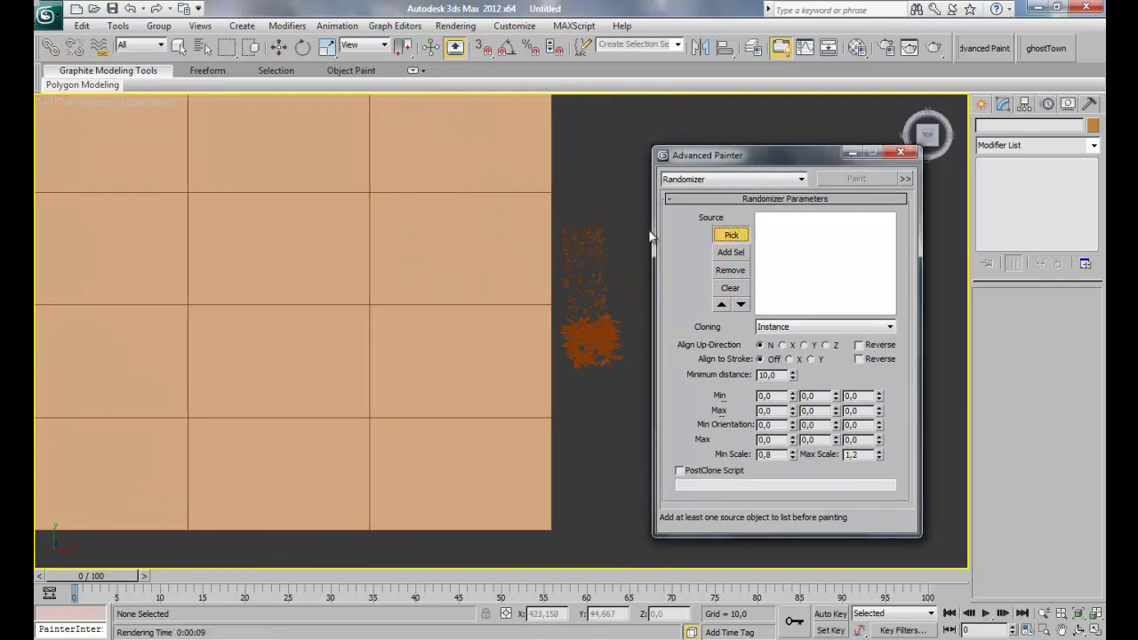
click(605, 337)
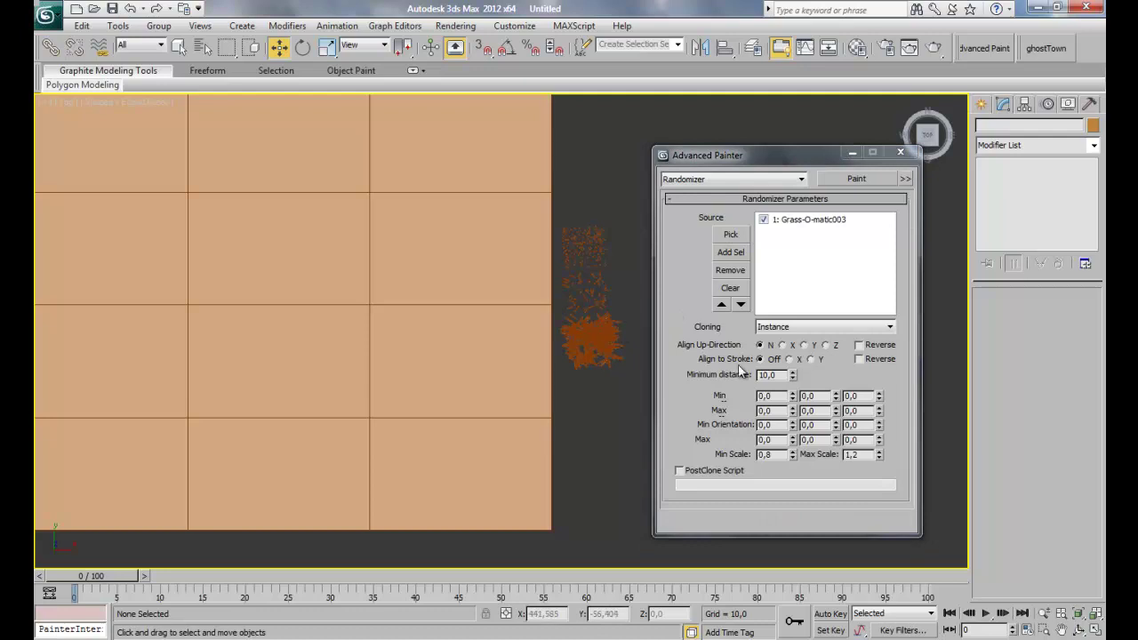
Set the Randomizer's cloning mode to Copy
click(782, 328)
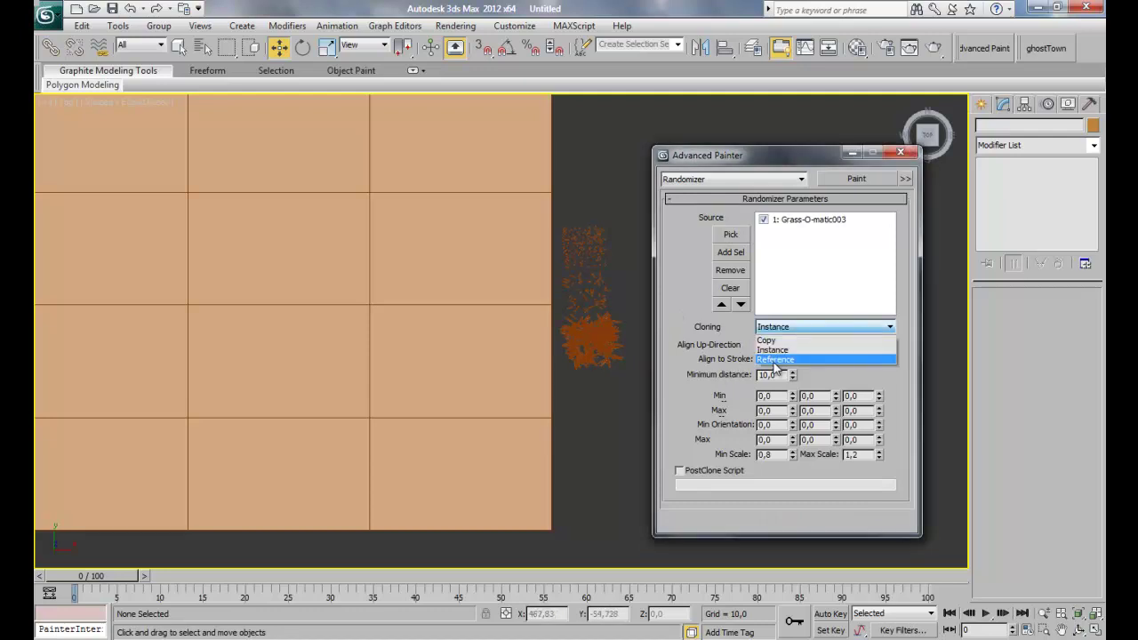
click(763, 351)
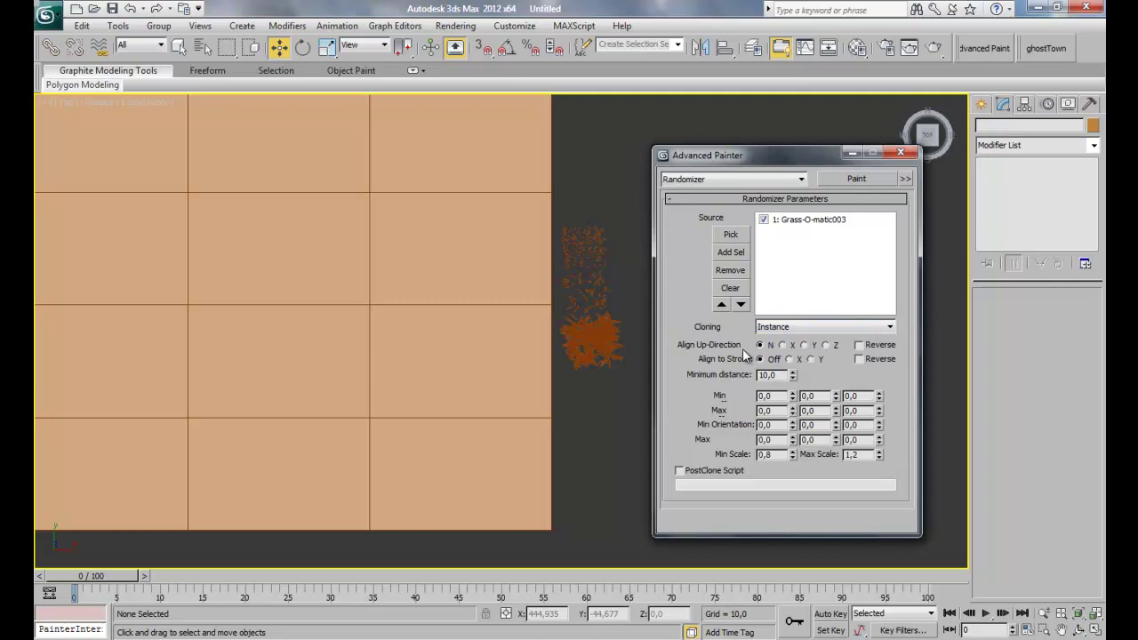
middle_drag(562, 314, 592, 308)
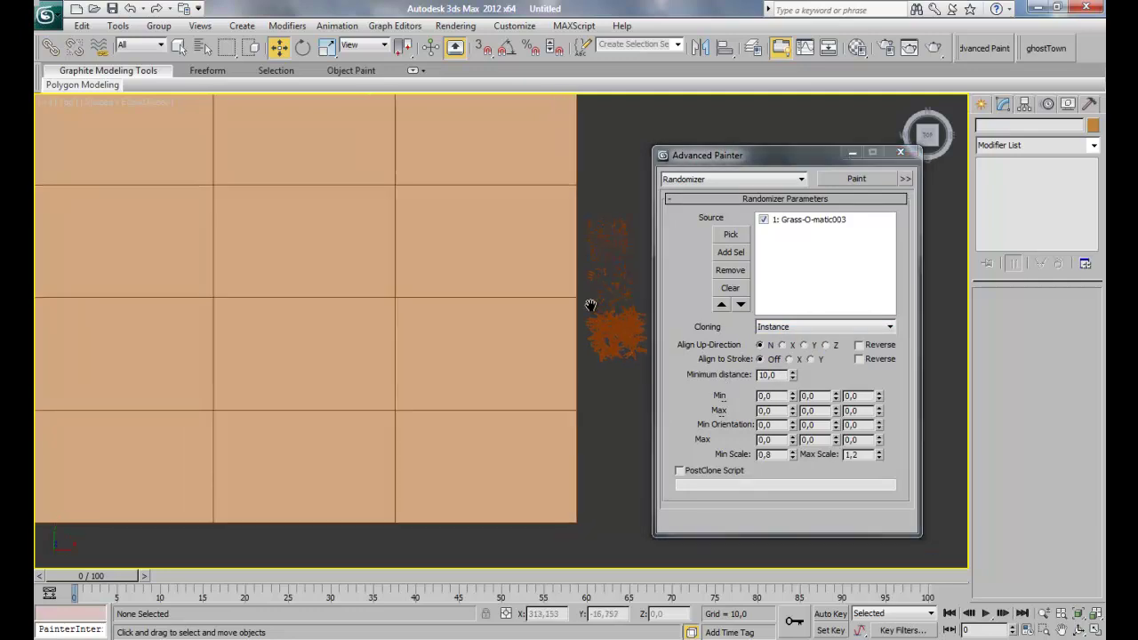
click(768, 331)
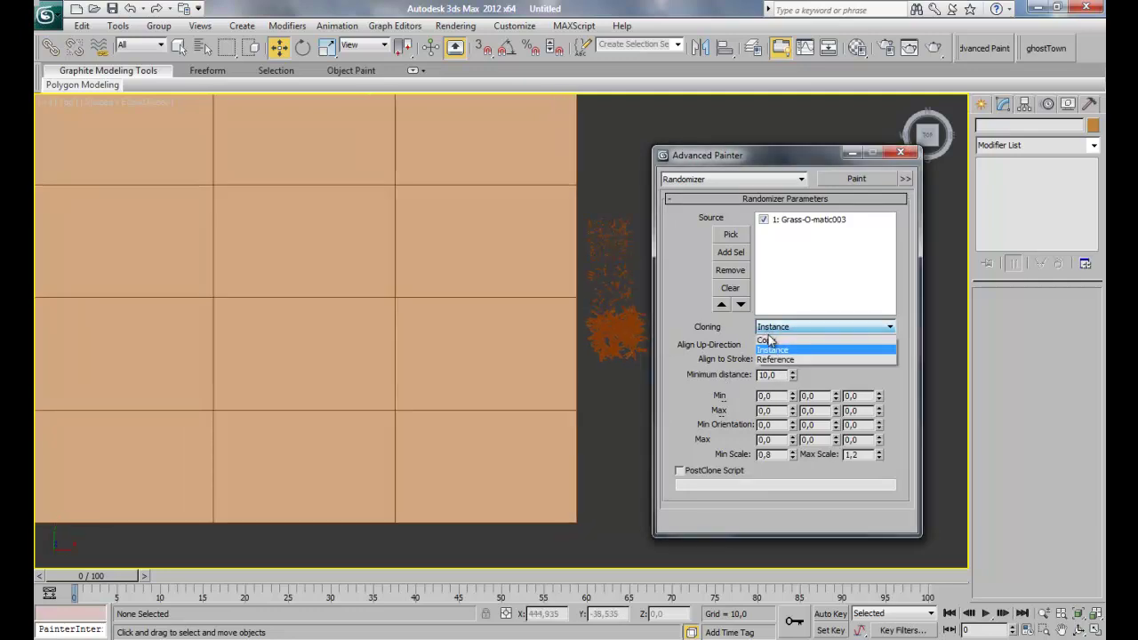
click(767, 341)
scroll(529, 238, down, 2)
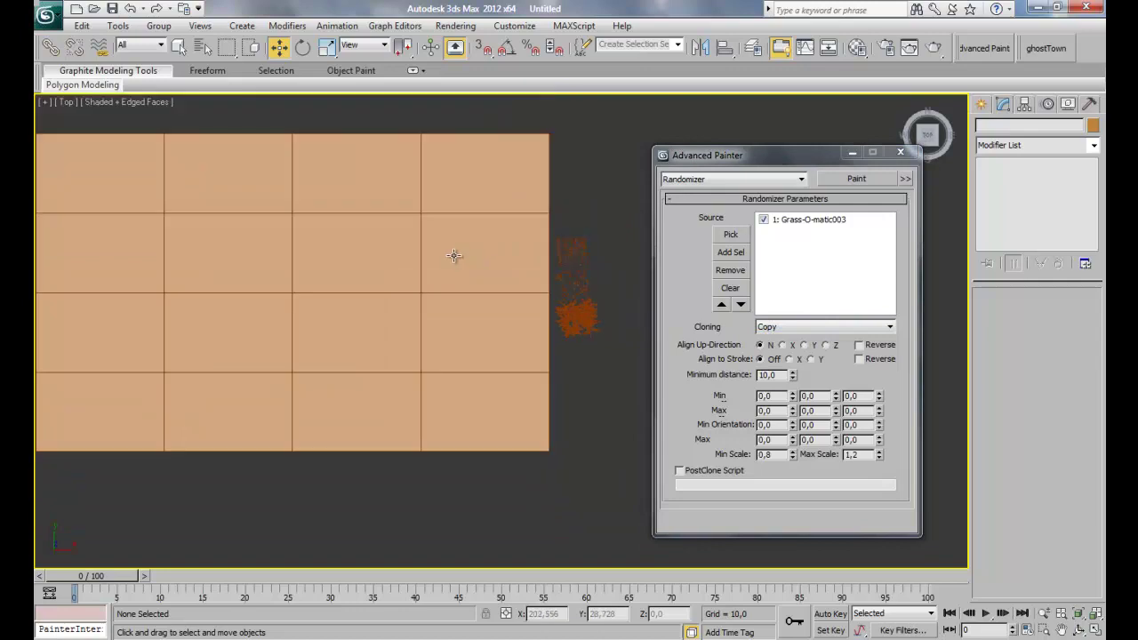
click(580, 318)
scroll(503, 313, up, 2)
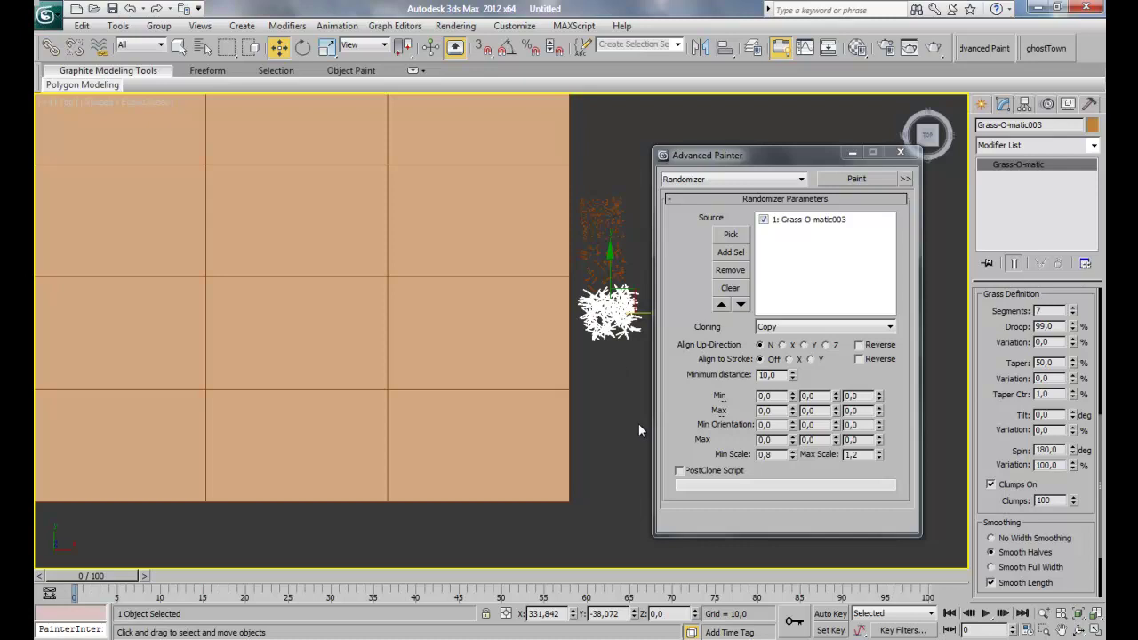
click(679, 470)
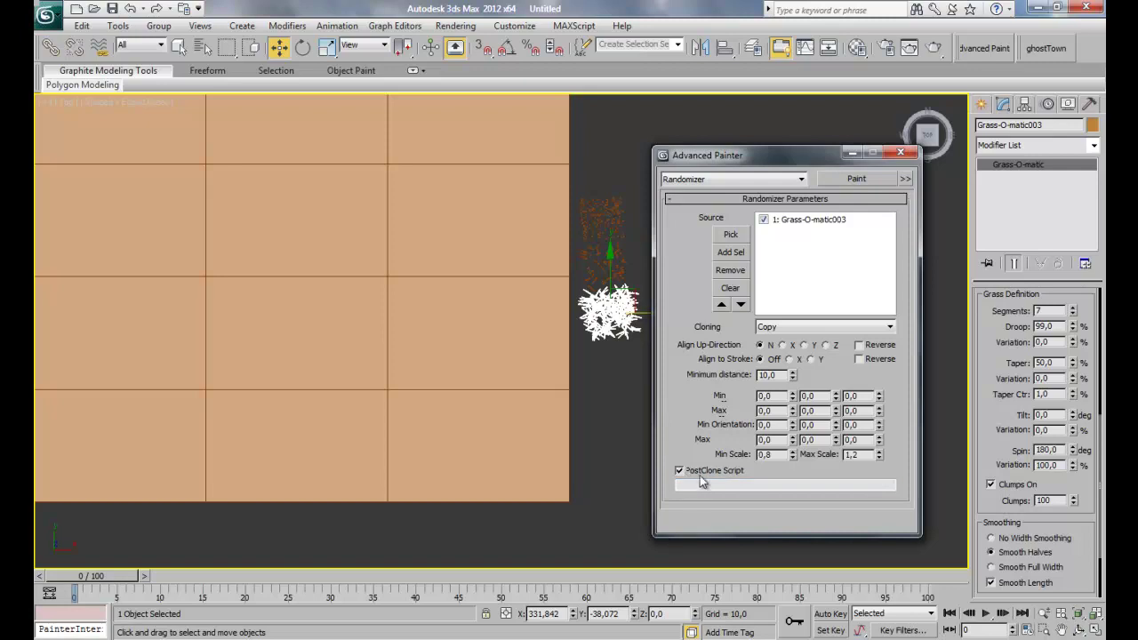
click(728, 482)
click(705, 507)
click(679, 471)
click(595, 407)
click(590, 324)
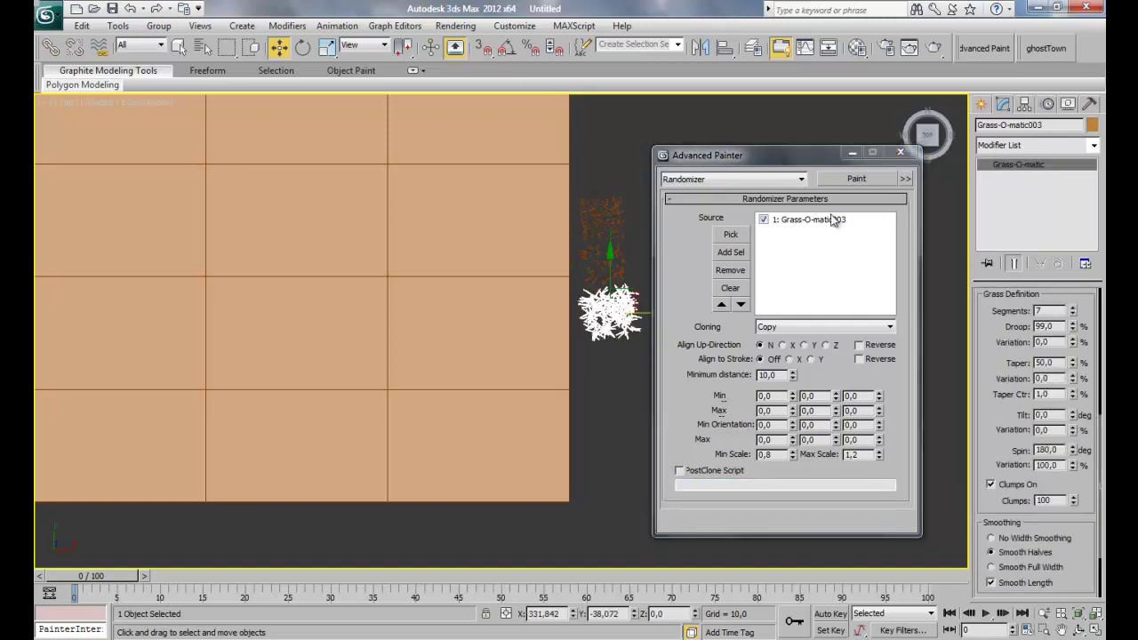
Select the ground plane and paint copies of Grass-O-matic003 in a dense central band with scattered clumps around it
click(476, 382)
middle_drag(243, 401, 304, 433)
scroll(304, 433, down, 2)
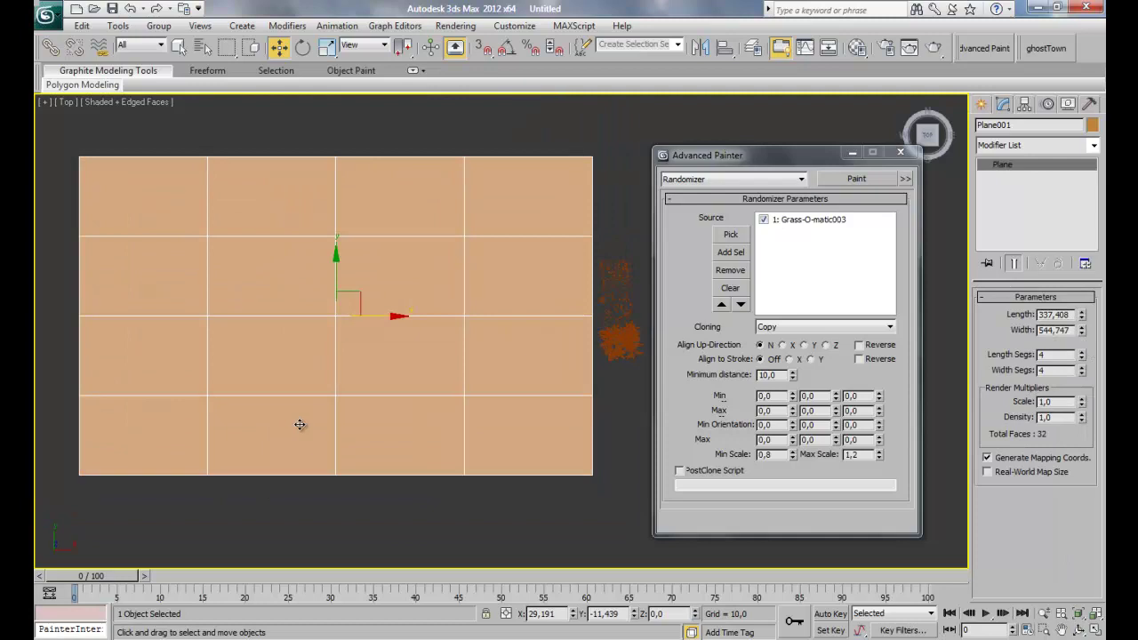
click(178, 48)
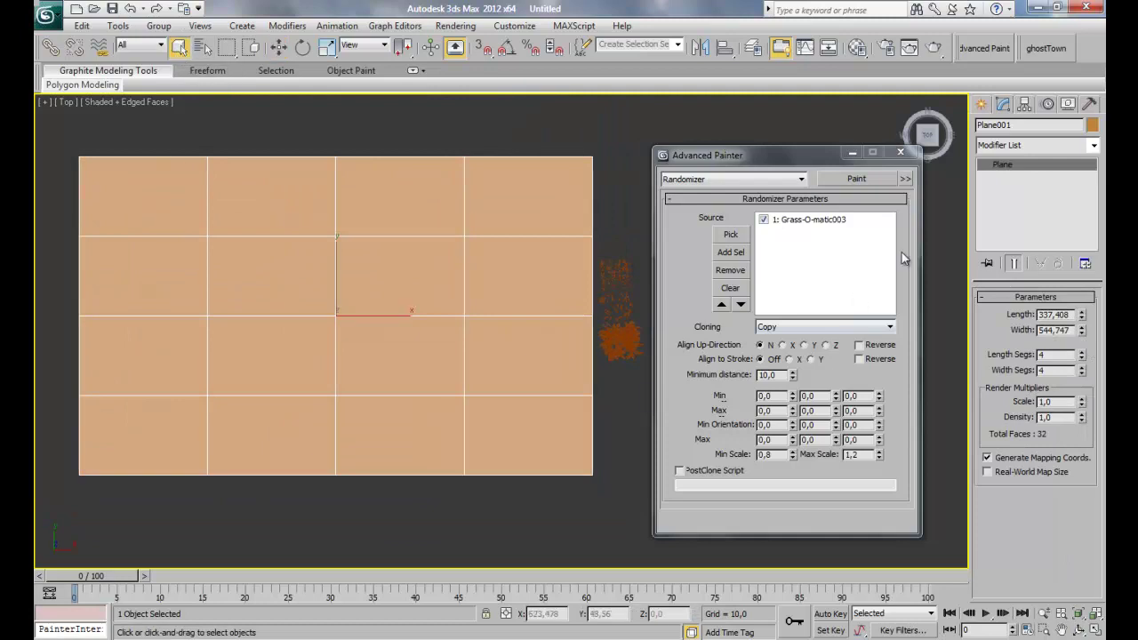
click(852, 181)
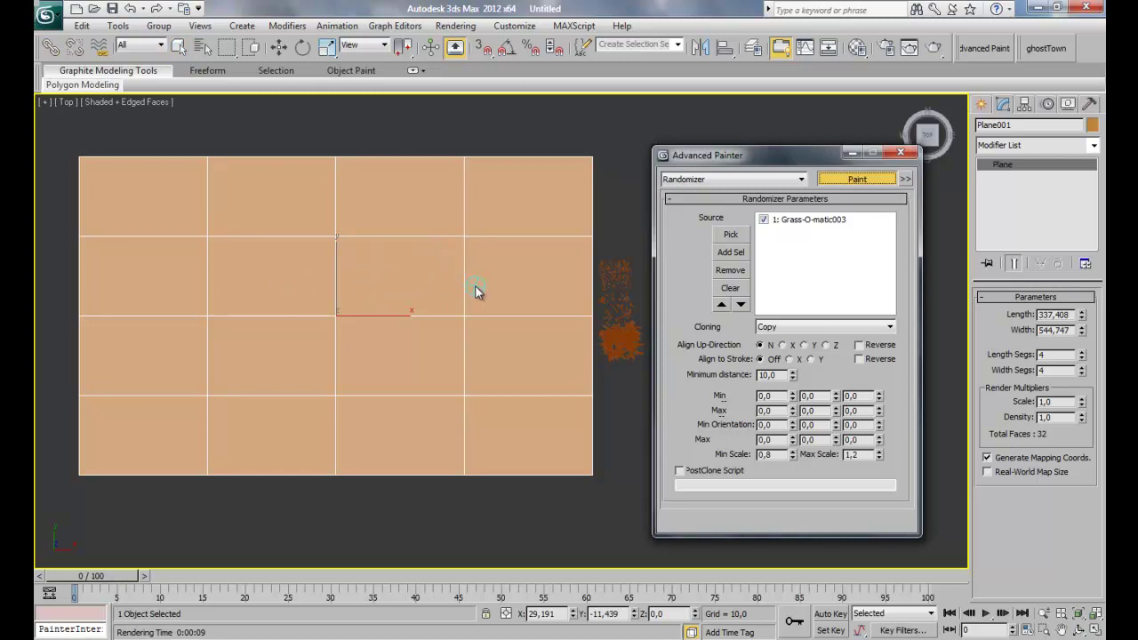
mouse_move(476, 292)
mouse_down()
mouse_move(234, 282)
mouse_move(321, 307)
mouse_move(336, 286)
mouse_move(265, 259)
mouse_move(450, 258)
mouse_move(223, 246)
mouse_move(224, 223)
mouse_move(164, 281)
mouse_move(238, 416)
mouse_up()
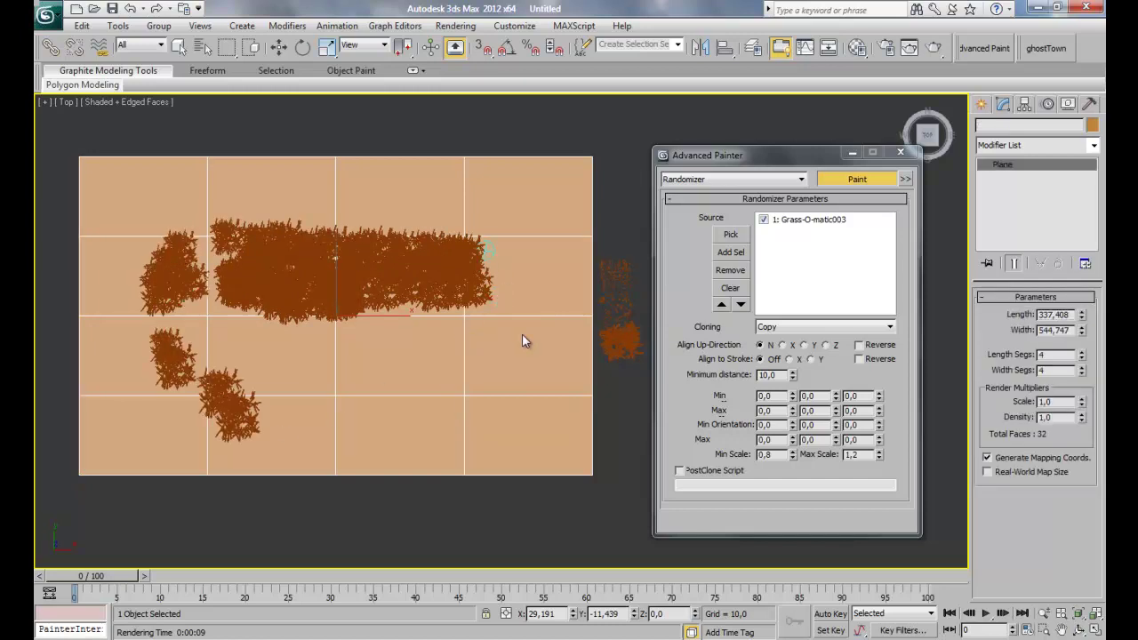
mouse_move(523, 340)
mouse_down()
mouse_move(488, 399)
mouse_move(488, 287)
mouse_move(498, 320)
mouse_move(466, 351)
mouse_up()
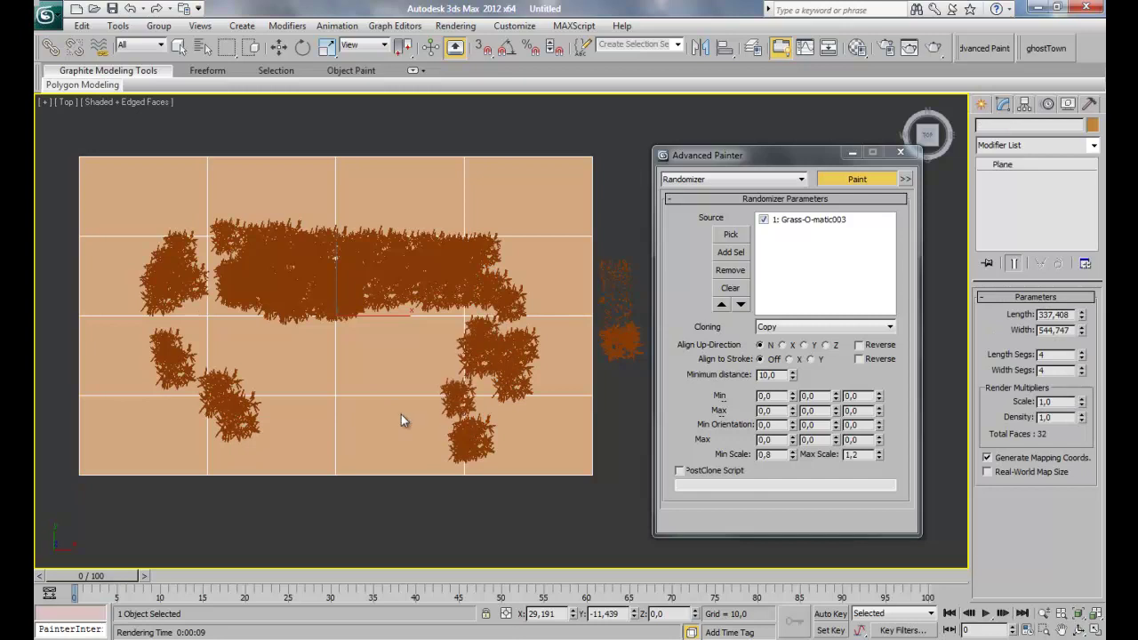
mouse_move(401, 414)
mouse_down()
mouse_move(203, 318)
mouse_move(222, 382)
mouse_move(238, 209)
mouse_move(368, 210)
mouse_move(393, 157)
mouse_move(562, 339)
mouse_move(470, 249)
mouse_move(198, 191)
mouse_move(267, 188)
mouse_move(176, 218)
mouse_move(208, 223)
mouse_move(128, 272)
mouse_move(173, 438)
mouse_move(536, 214)
mouse_move(501, 211)
mouse_move(549, 287)
mouse_move(574, 245)
mouse_up()
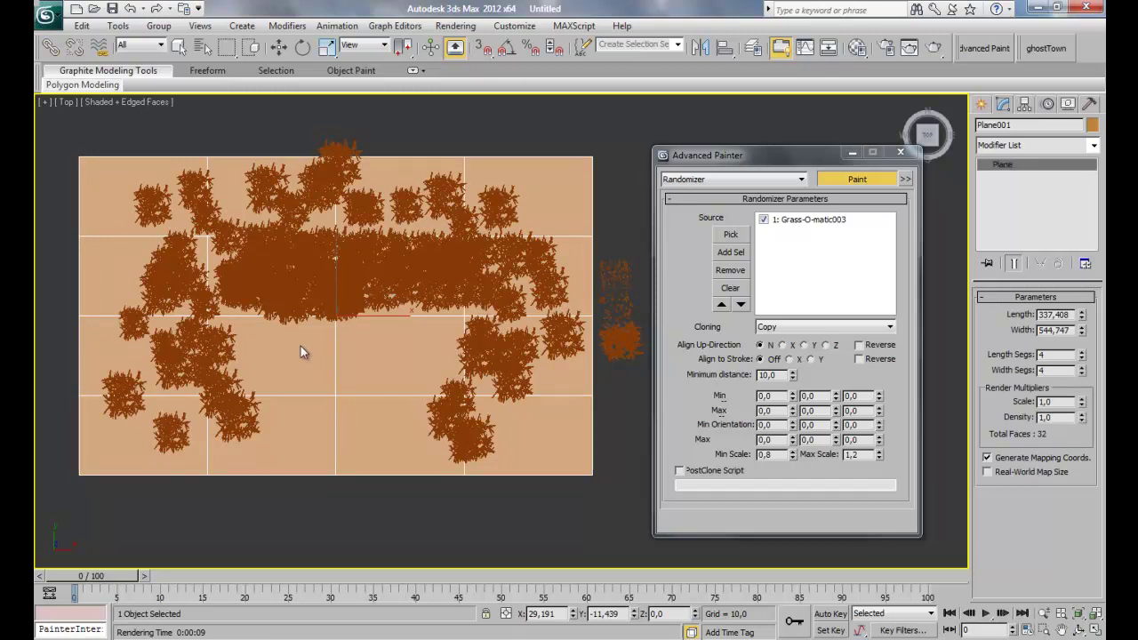
mouse_move(543, 208)
mouse_down()
mouse_move(432, 241)
mouse_move(444, 287)
mouse_move(282, 326)
mouse_move(407, 315)
mouse_move(272, 338)
mouse_move(233, 313)
mouse_up()
click(233, 315)
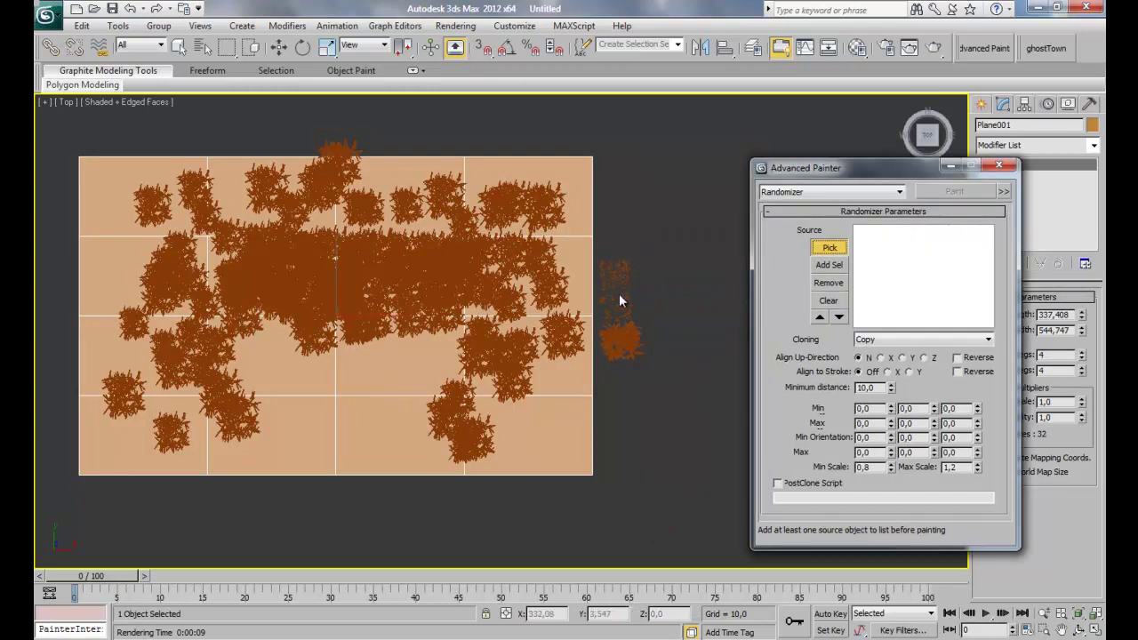
Make Grass-O-matic001 the painter's source and paint copies of it in the bare area below the plane's centre
click(627, 264)
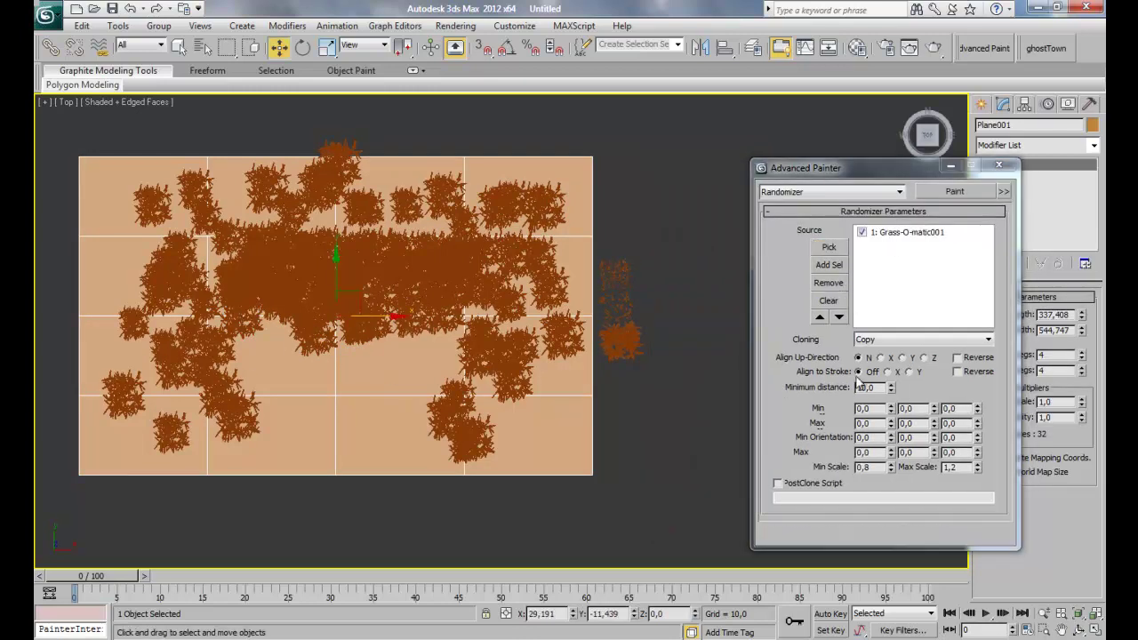
click(956, 194)
click(261, 320)
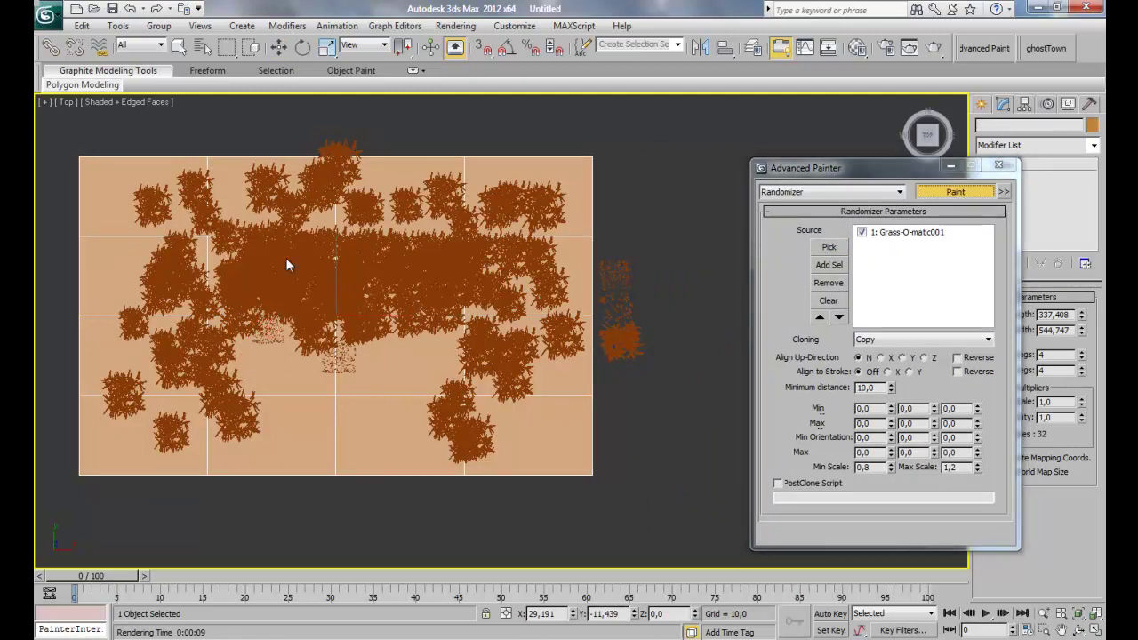
mouse_move(211, 245)
mouse_down()
mouse_move(451, 270)
mouse_move(463, 333)
mouse_move(378, 358)
mouse_move(275, 356)
mouse_move(423, 354)
mouse_move(383, 363)
mouse_move(338, 331)
mouse_move(459, 357)
mouse_move(361, 394)
mouse_move(273, 381)
mouse_up()
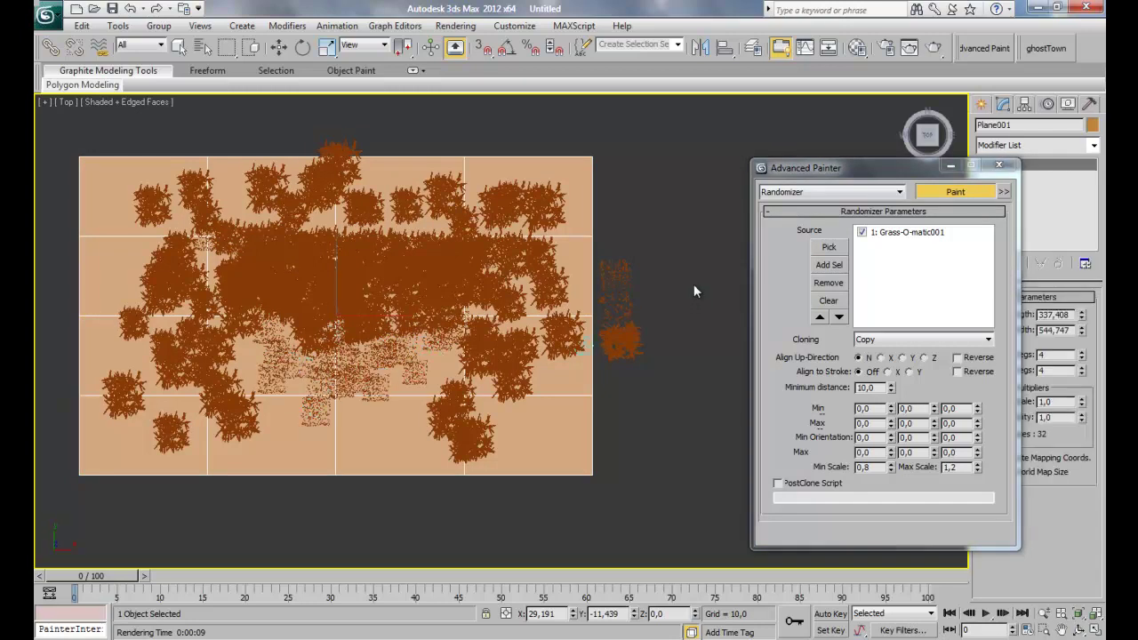
click(946, 193)
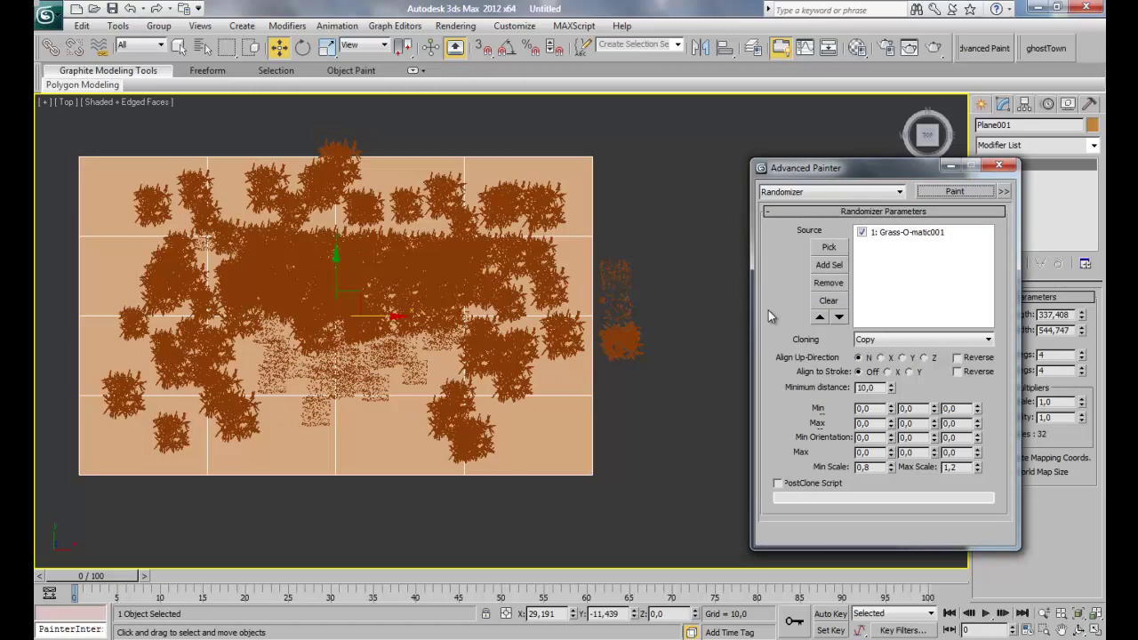
Clear the Randomizer source list and pick the middle grass patch, Grass-O-matic002, as the new source
click(659, 338)
click(921, 232)
click(824, 299)
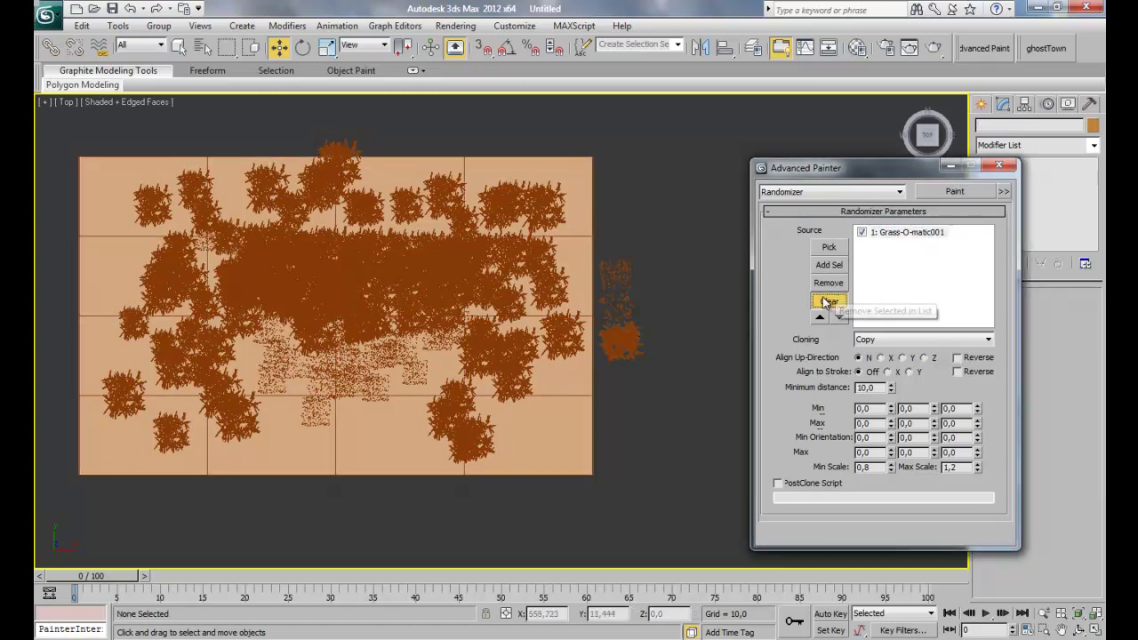
click(826, 302)
click(620, 343)
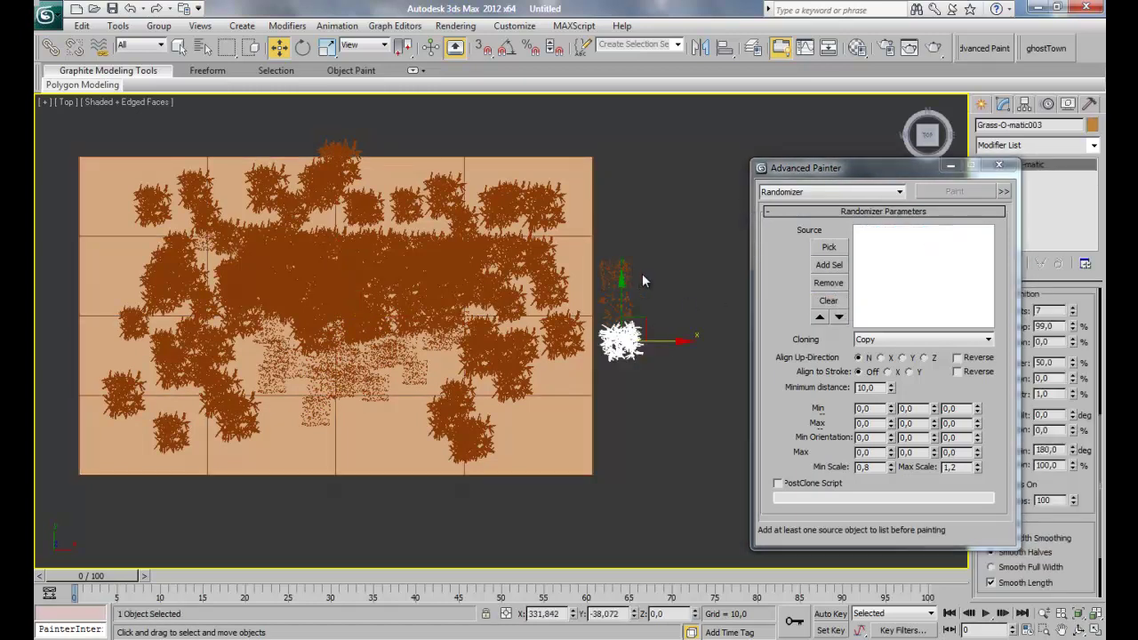
click(829, 247)
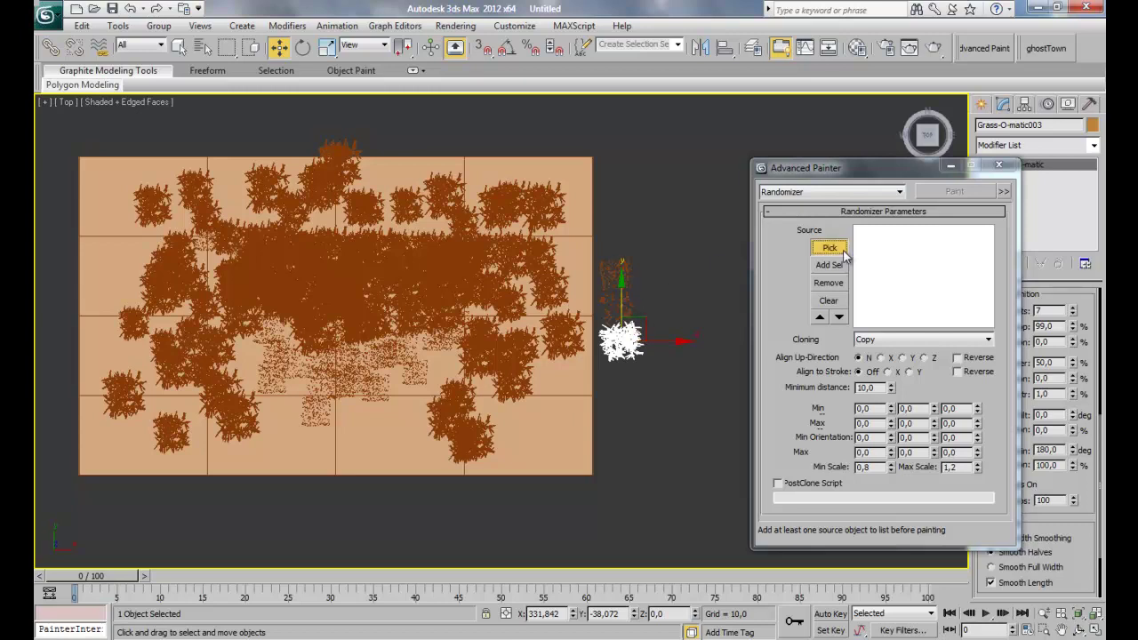
click(608, 301)
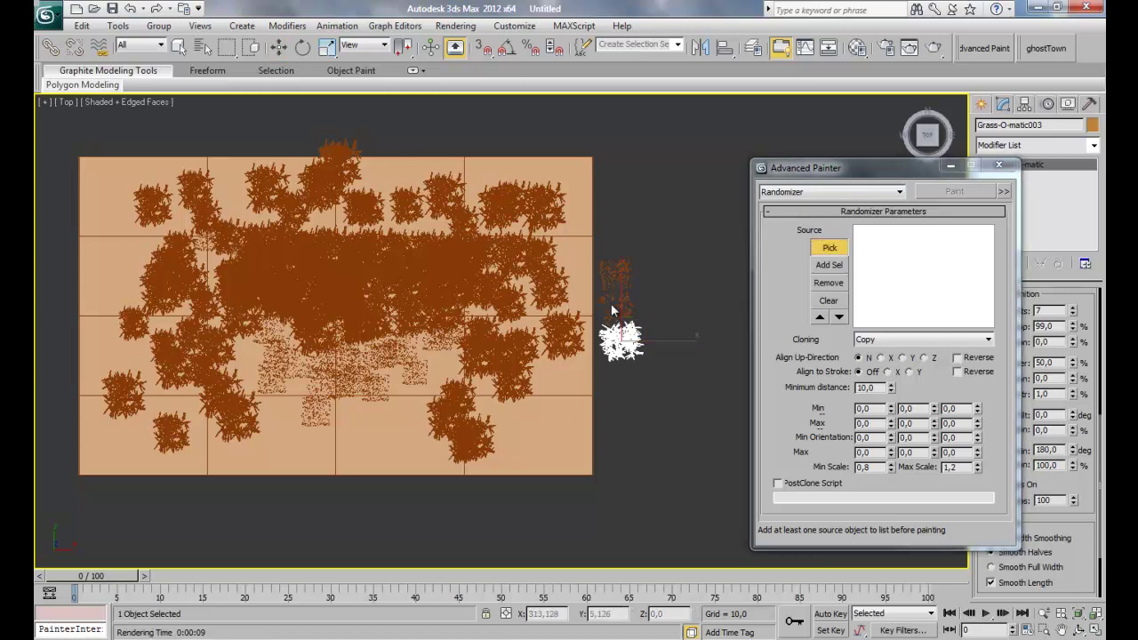
key(w)
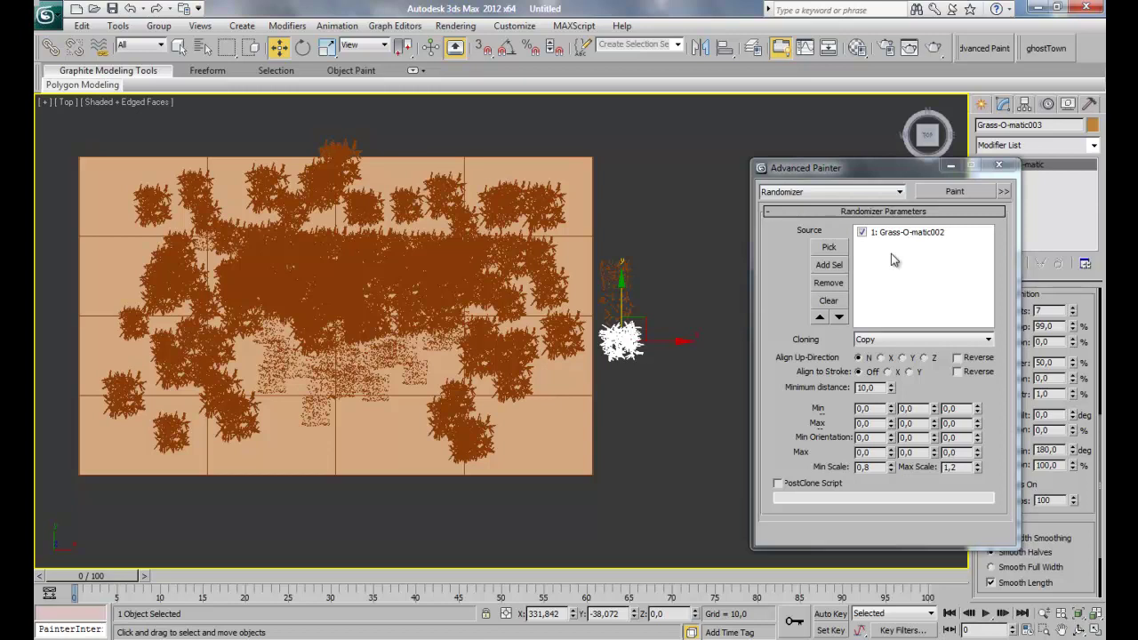
Select the ground plane and paint copies of Grass-O-matic002 over the central band and the patchy area just below it
click(950, 194)
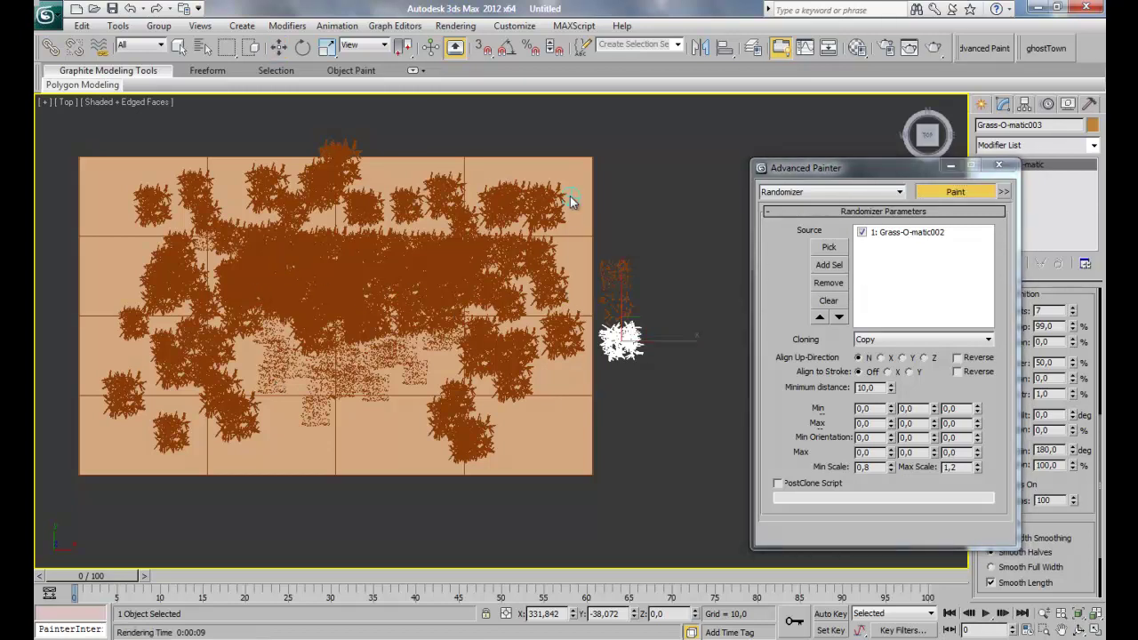
click(956, 191)
click(586, 171)
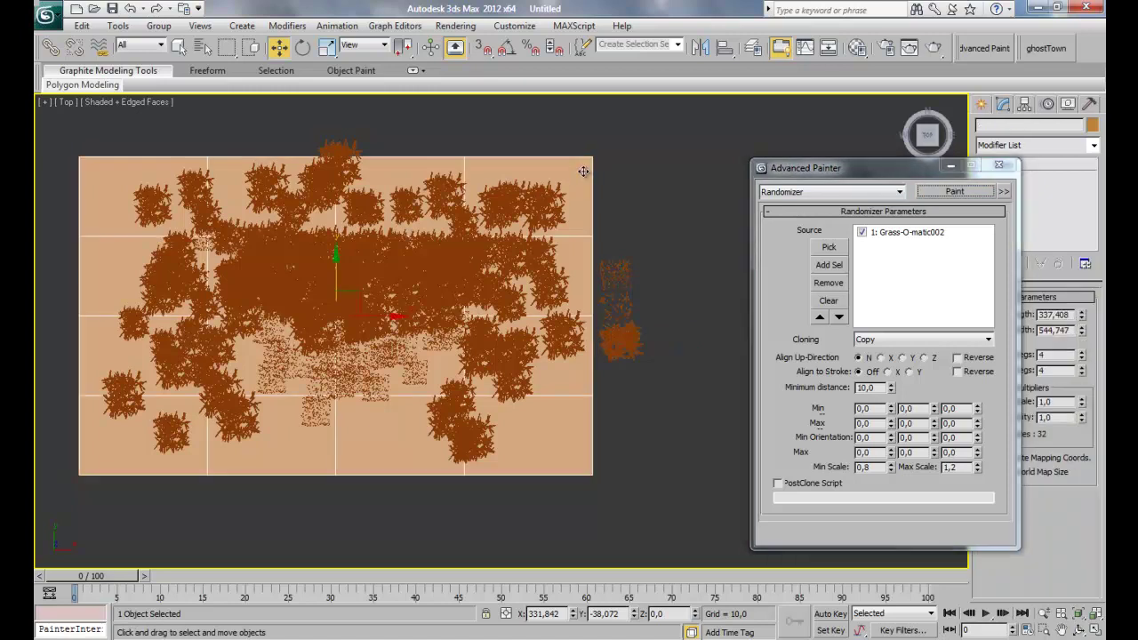
click(955, 192)
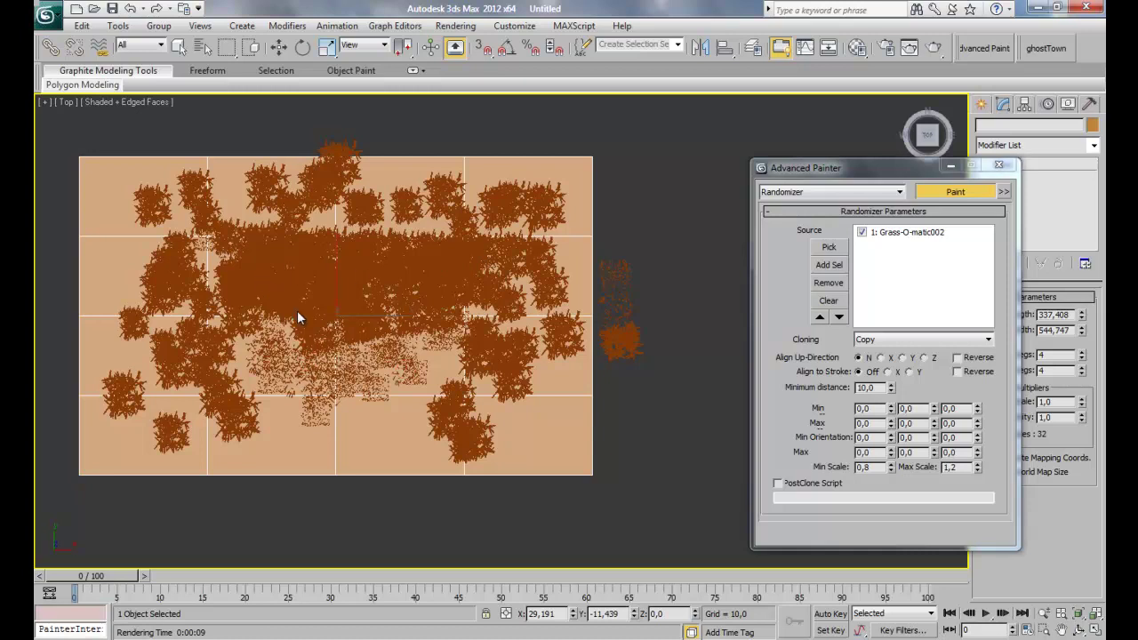
click(970, 192)
Show the painted field in perspective with edged faces turned off and frame the dense central grass
middle_drag(440, 373, 485, 376)
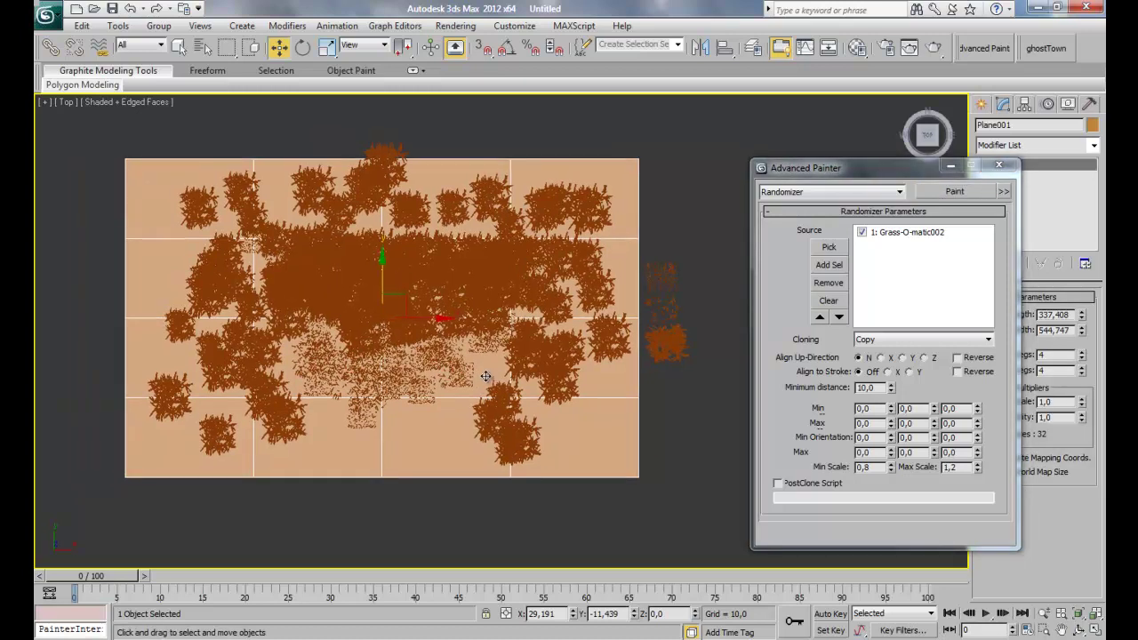
key(p)
alt+middle_drag(533, 300, 529, 257)
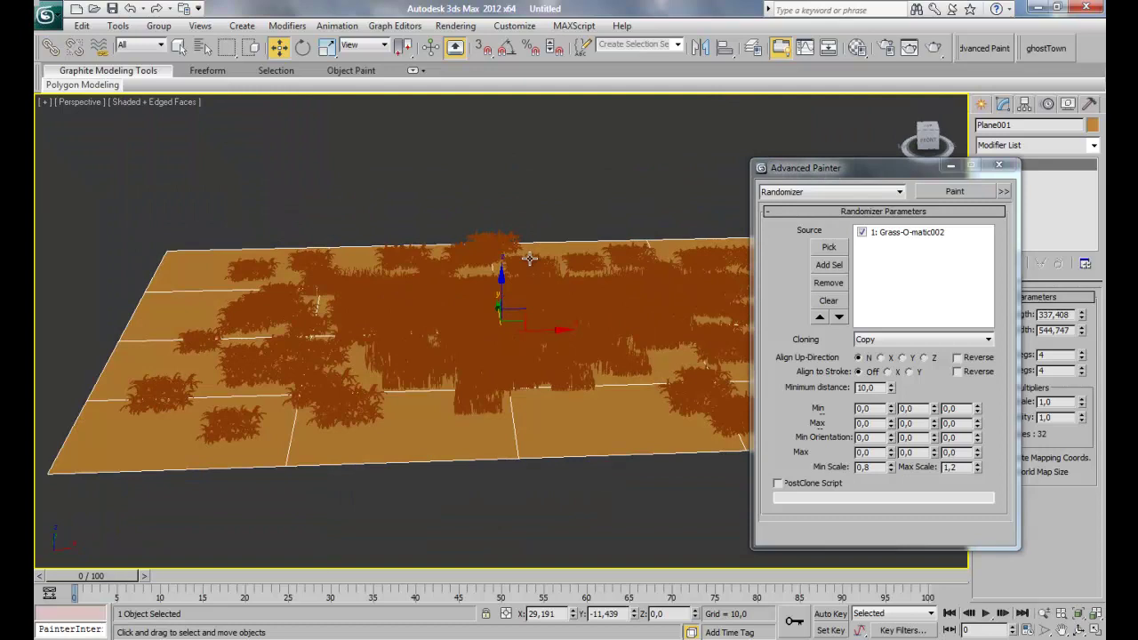
scroll(536, 311, up, 4)
key(F4)
scroll(543, 347, up, 2)
mouse_move(545, 372)
middle_down()
mouse_move(414, 361)
mouse_move(356, 382)
mouse_move(485, 364)
mouse_move(333, 348)
mouse_move(359, 359)
middle_up()
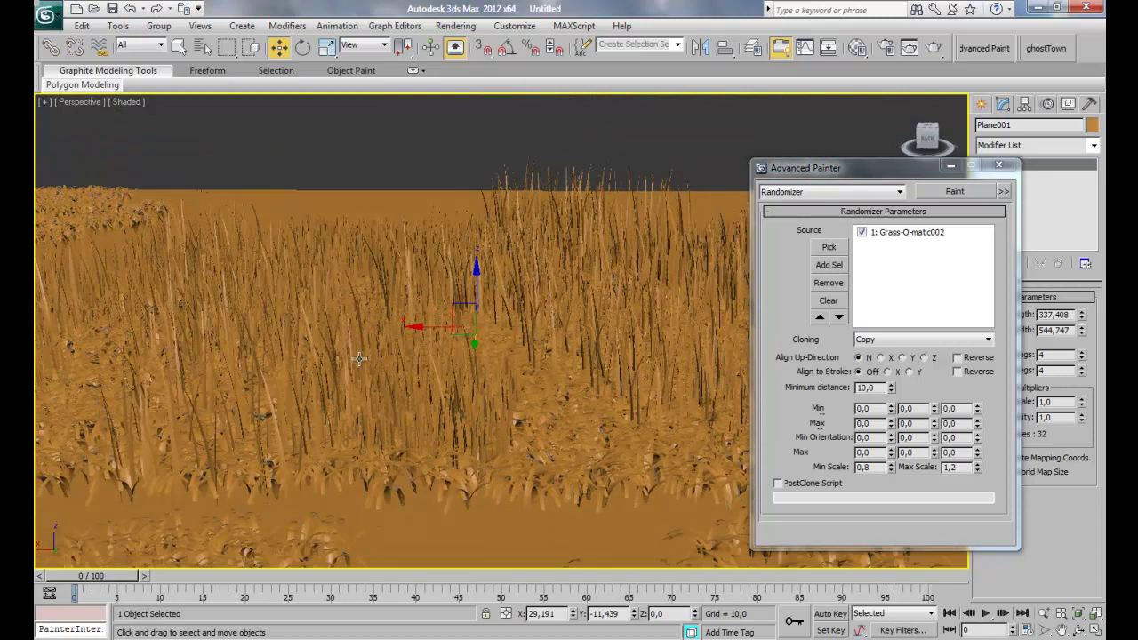
Examine how the different grass types mix, at ground level and from above the field
scroll(498, 391, up, 10)
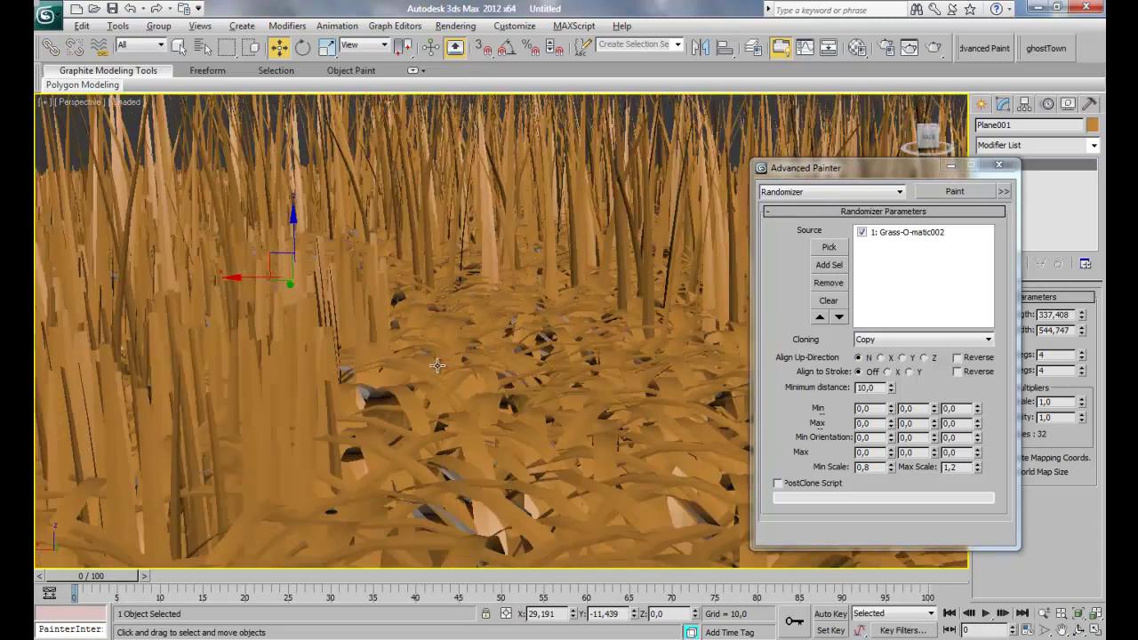
middle_drag(437, 365, 391, 400)
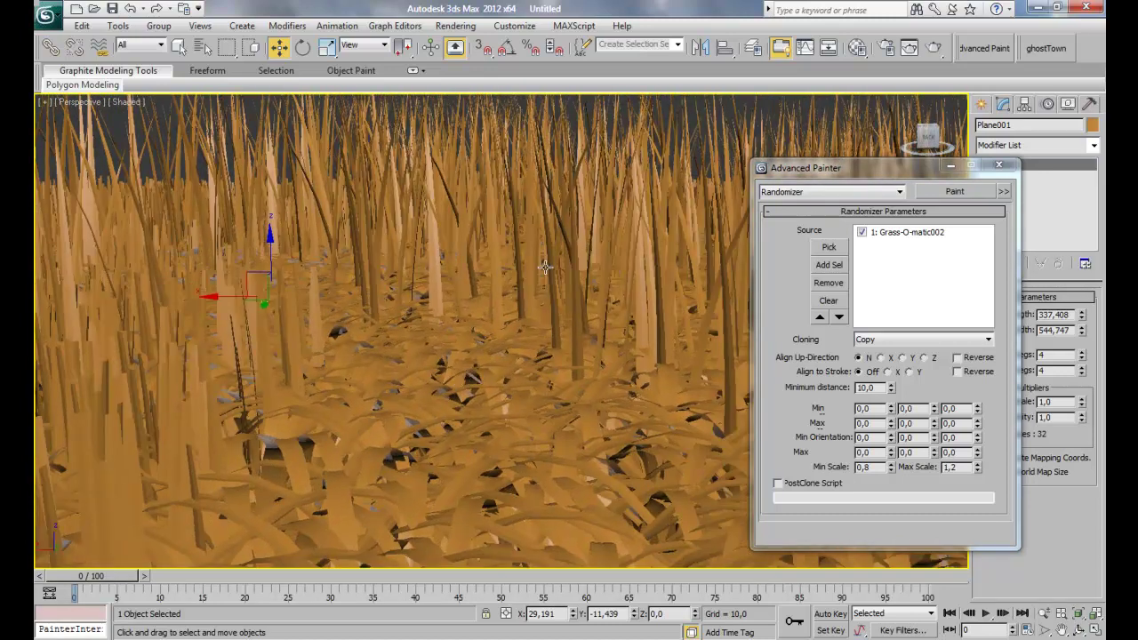
click(527, 154)
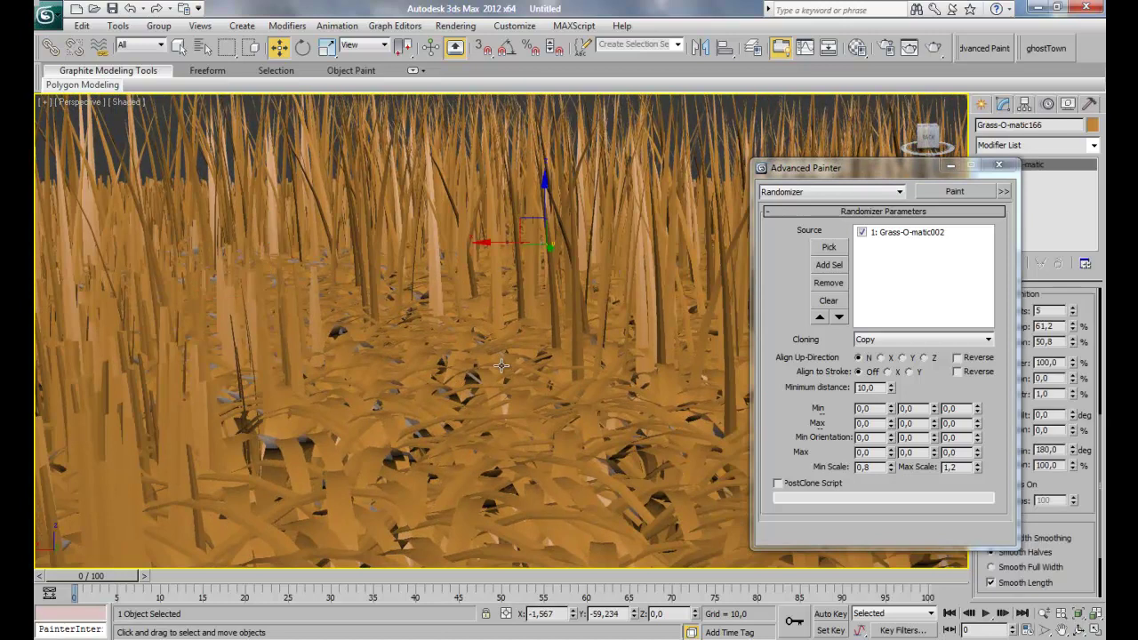
scroll(565, 311, down, 8)
alt+middle_drag(501, 337, 642, 383)
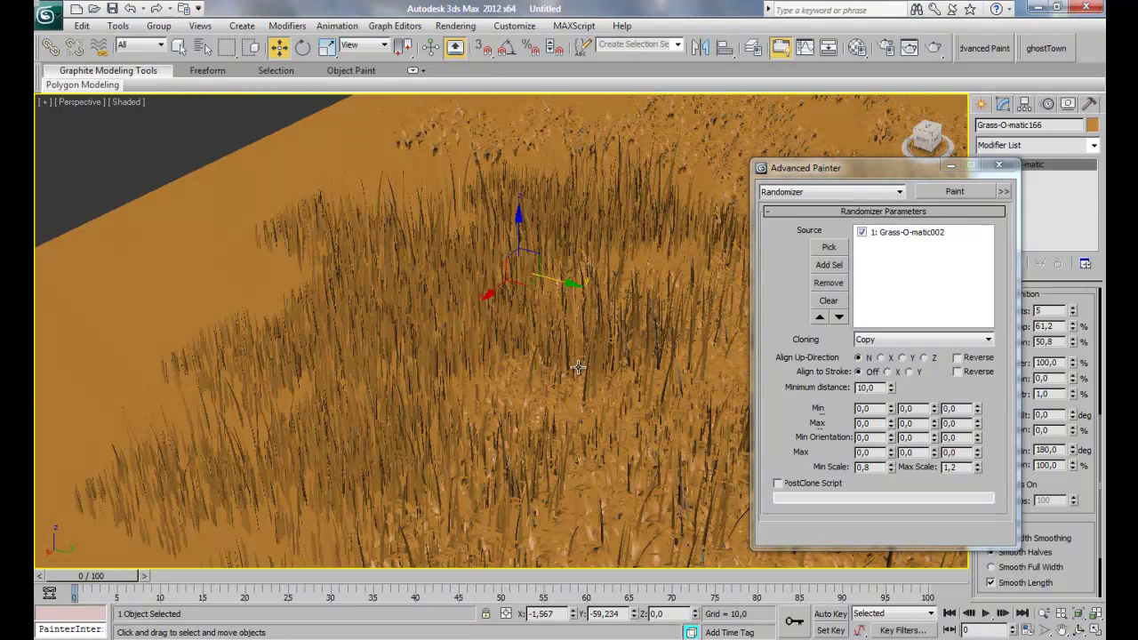
mouse_move(578, 367)
alt+middle_down()
mouse_move(534, 340)
mouse_move(549, 385)
mouse_move(517, 300)
alt+middle_up()
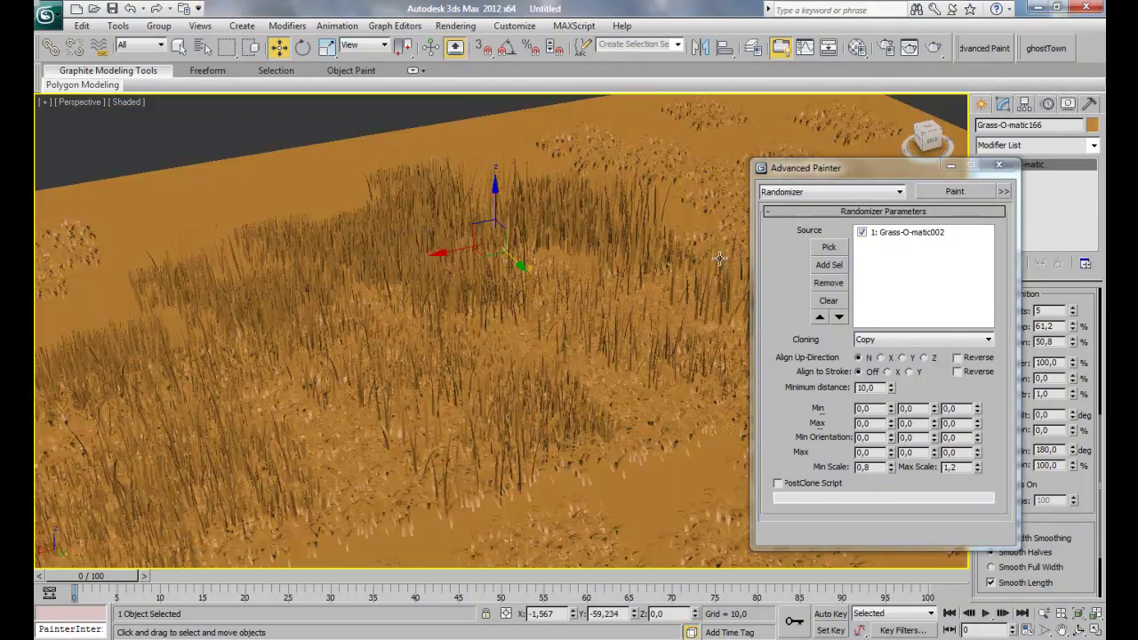
Make the ground plane the painting surface and paint more Grass-O-matic002 copies through the central grass and its near edge
click(954, 192)
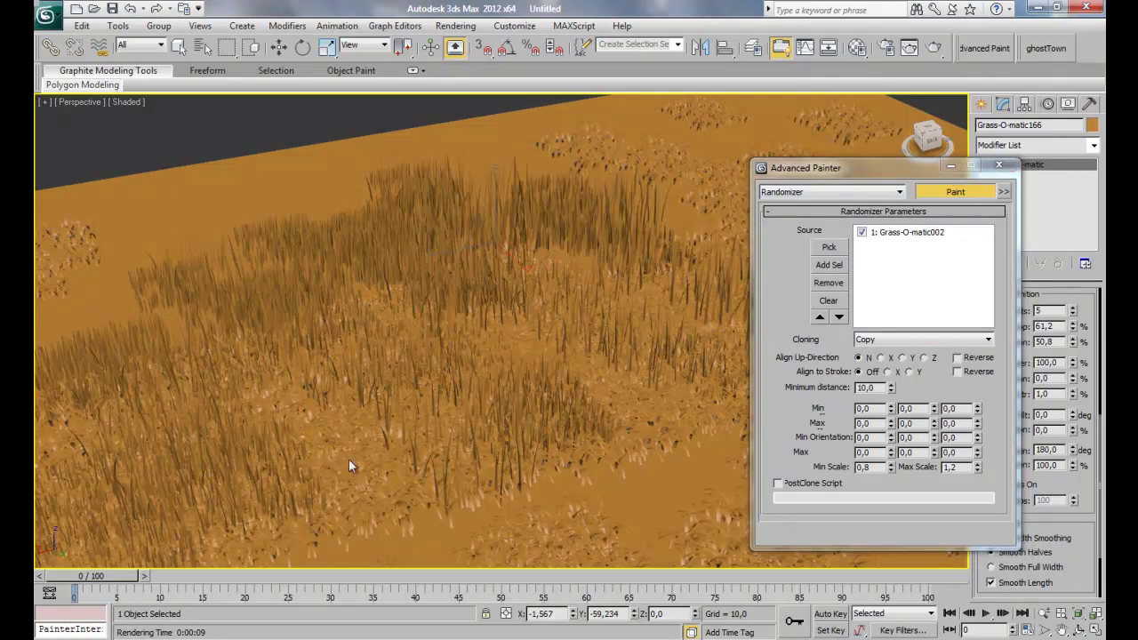
click(937, 194)
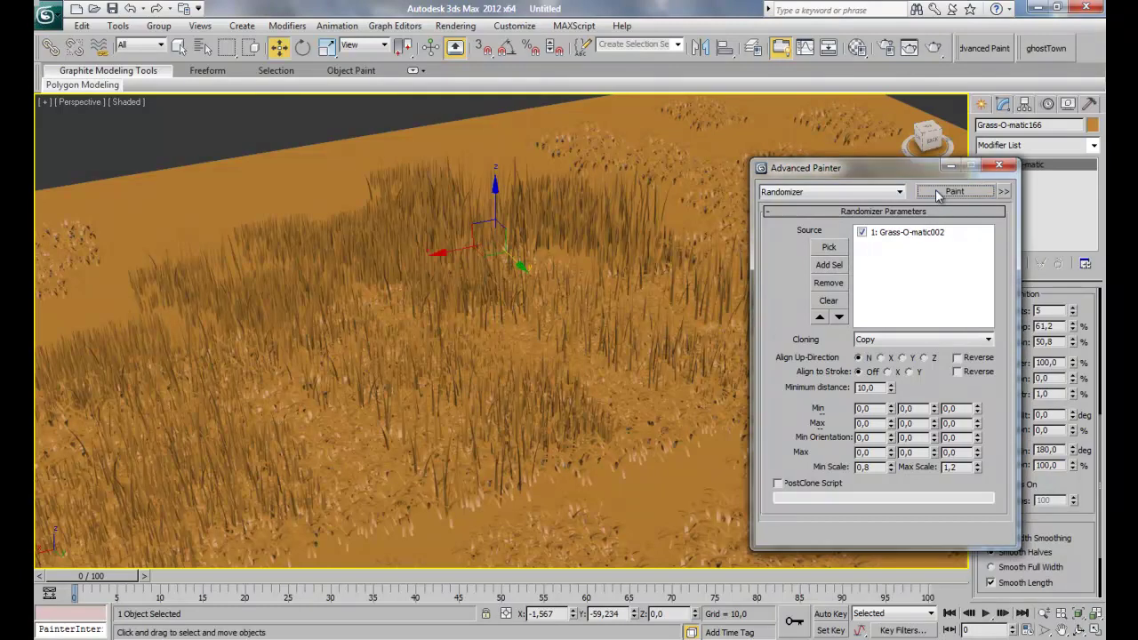
click(955, 191)
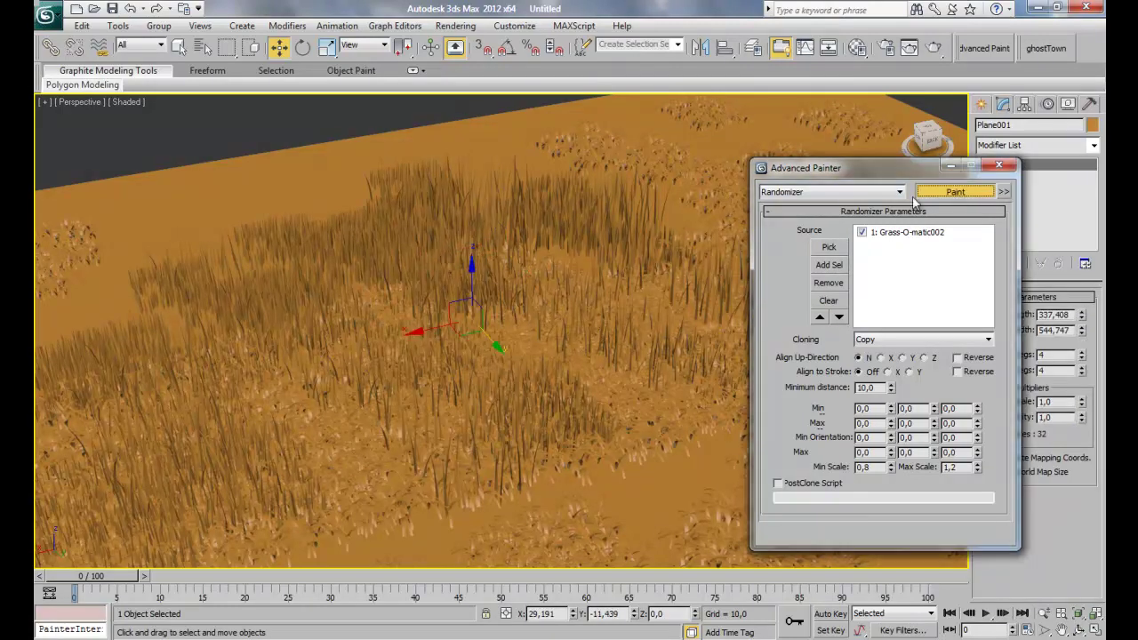
mouse_move(414, 402)
mouse_down()
mouse_move(368, 496)
mouse_move(502, 435)
mouse_up()
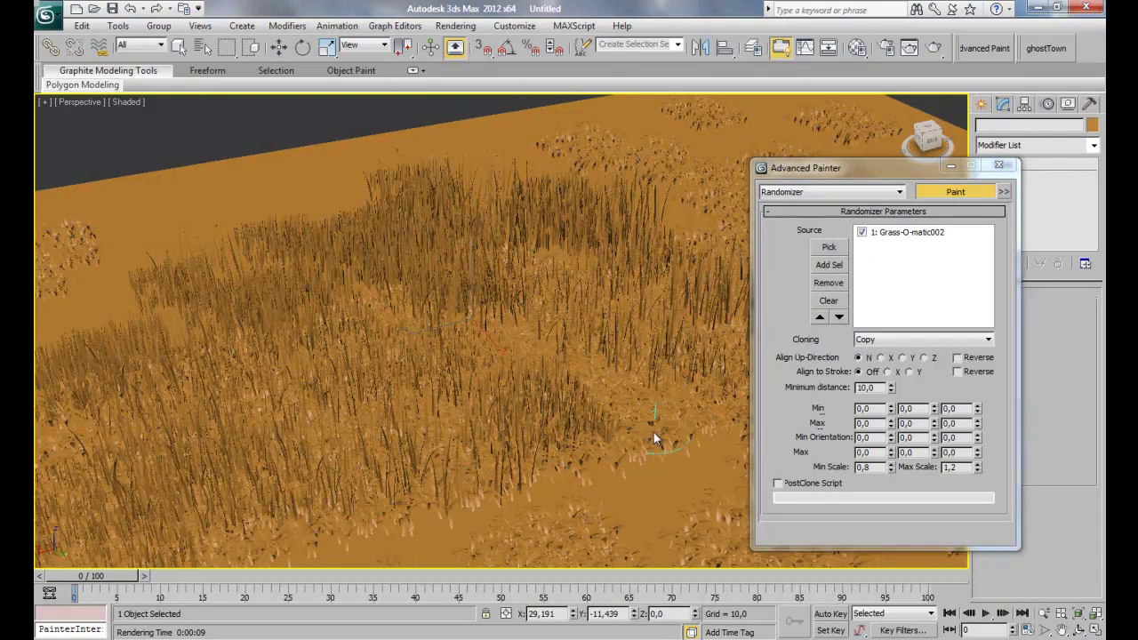
Clear the Randomizer source list and pick the Grass-O-matic001 patch beside the plane as the new source
scroll(653, 433, down, 3)
scroll(400, 448, down, 5)
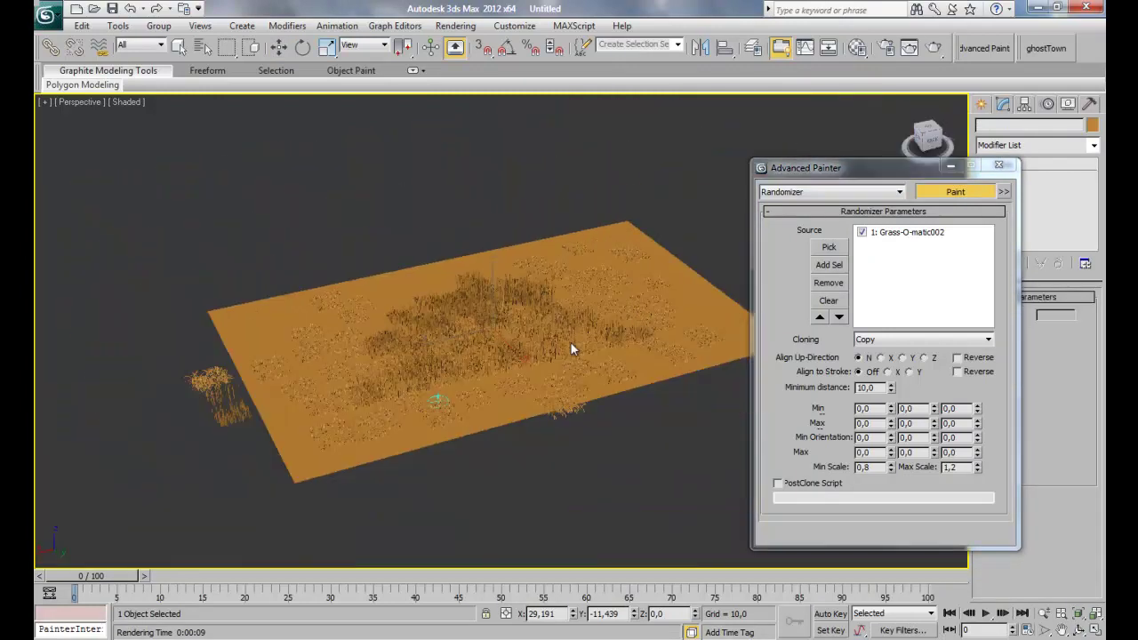
click(828, 301)
click(829, 249)
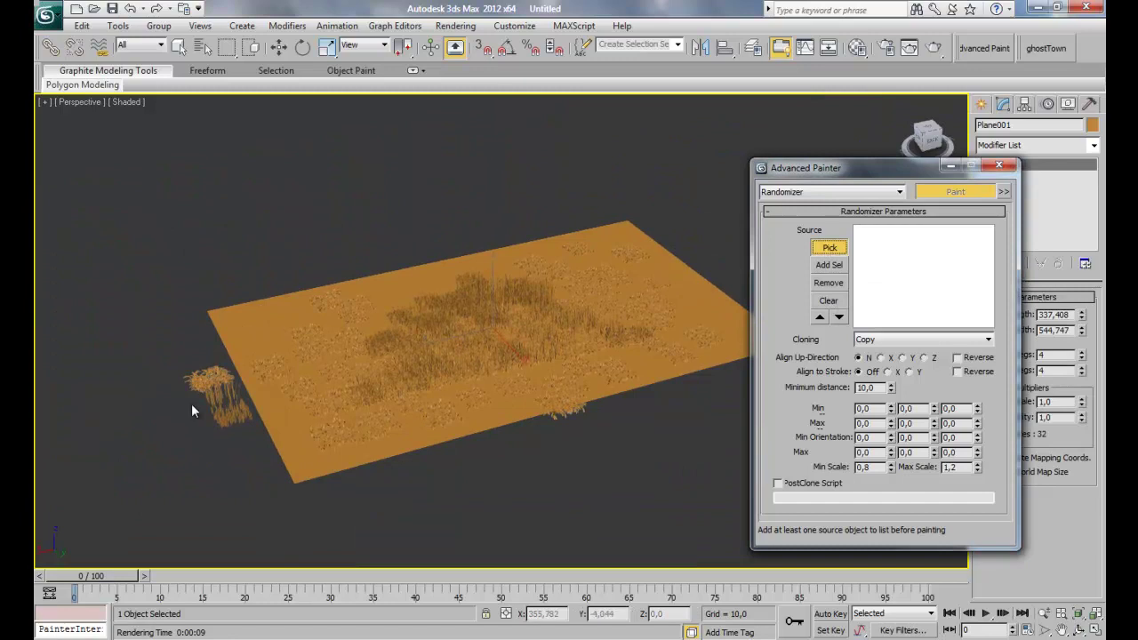
click(220, 426)
Paint additional Grass-O-matic001 copies on the ground plane through the sparse centre, along the near edge and towards the back
scroll(462, 387, up, 8)
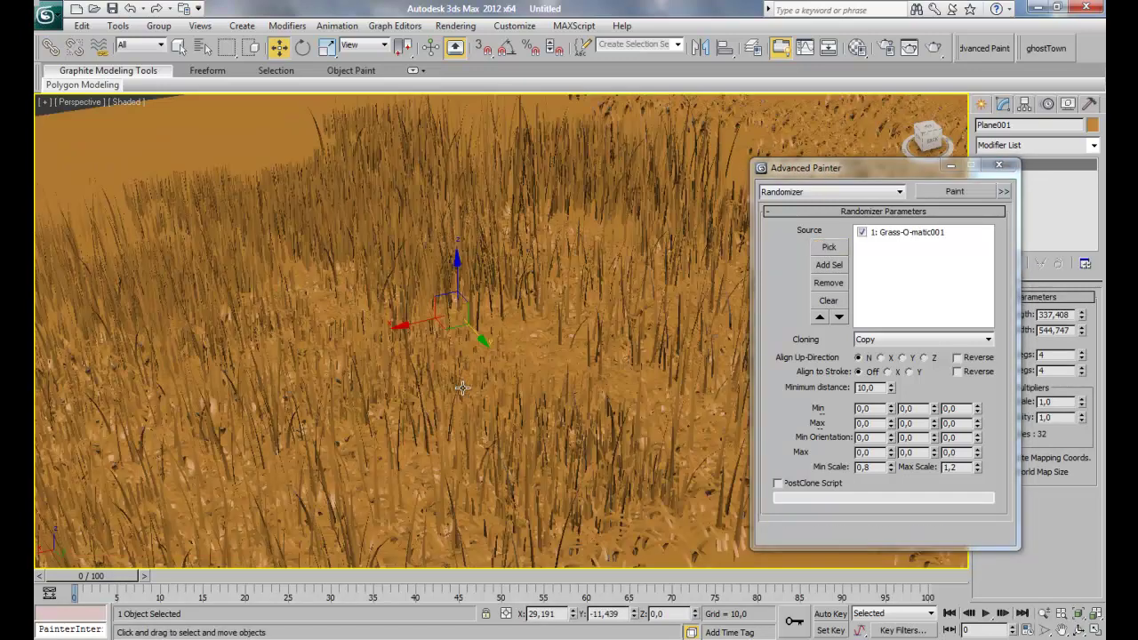
click(955, 191)
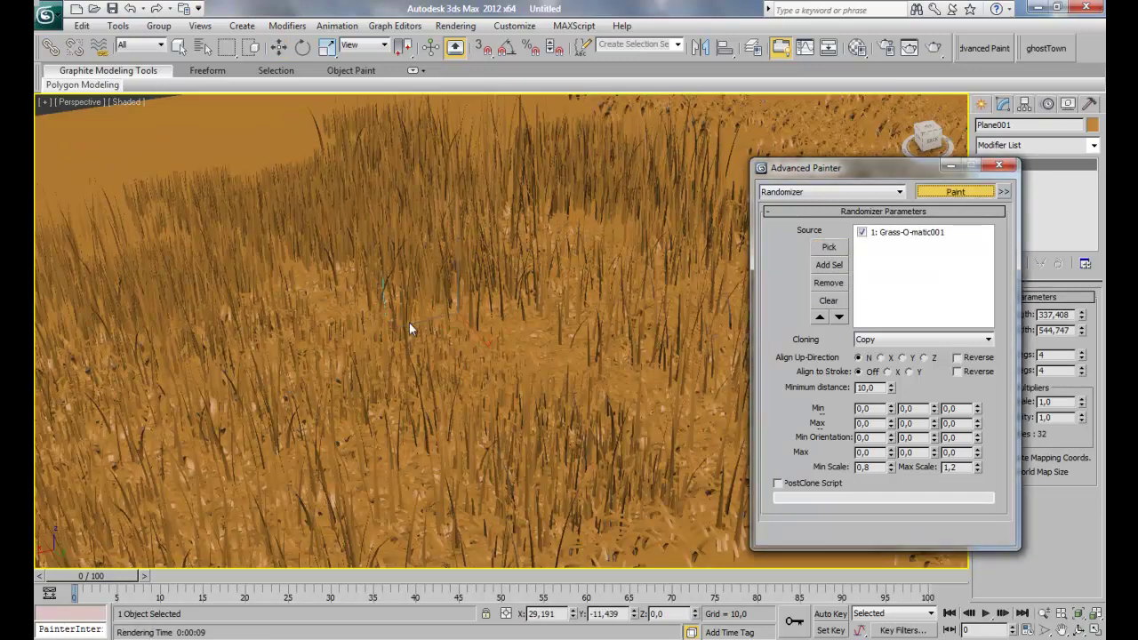
mouse_move(561, 427)
mouse_down()
mouse_move(249, 434)
mouse_move(348, 279)
mouse_move(648, 228)
mouse_move(691, 412)
mouse_move(576, 323)
mouse_move(355, 398)
mouse_up()
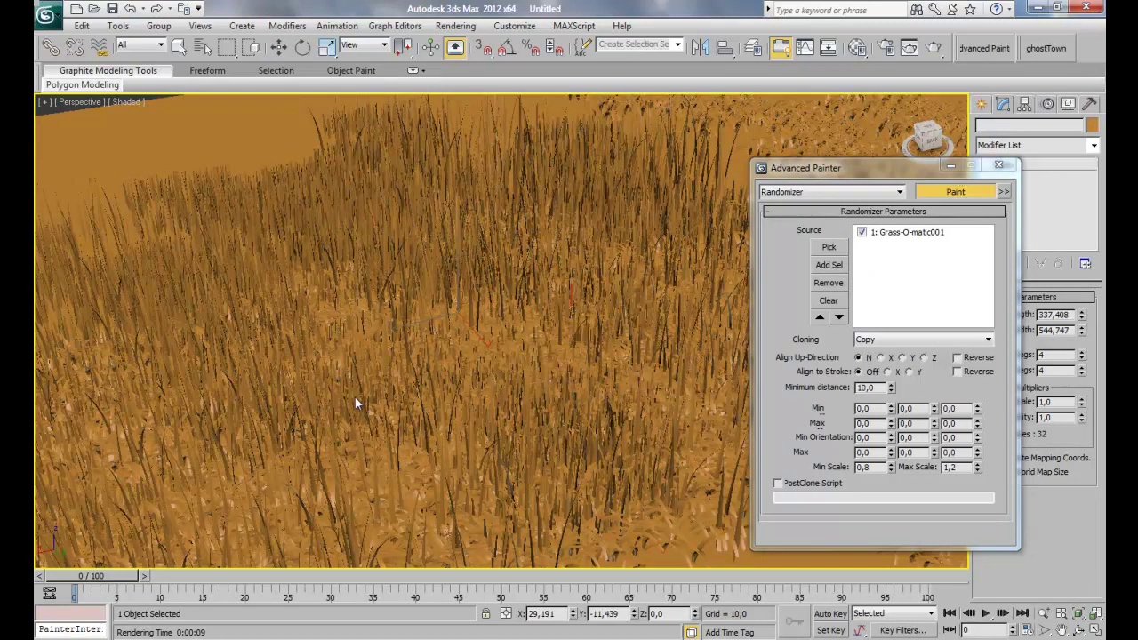
mouse_move(398, 492)
mouse_down()
mouse_move(375, 314)
mouse_move(251, 315)
mouse_move(641, 412)
mouse_move(683, 529)
mouse_up()
middle_drag(683, 534, 489, 401)
scroll(466, 397, down, 3)
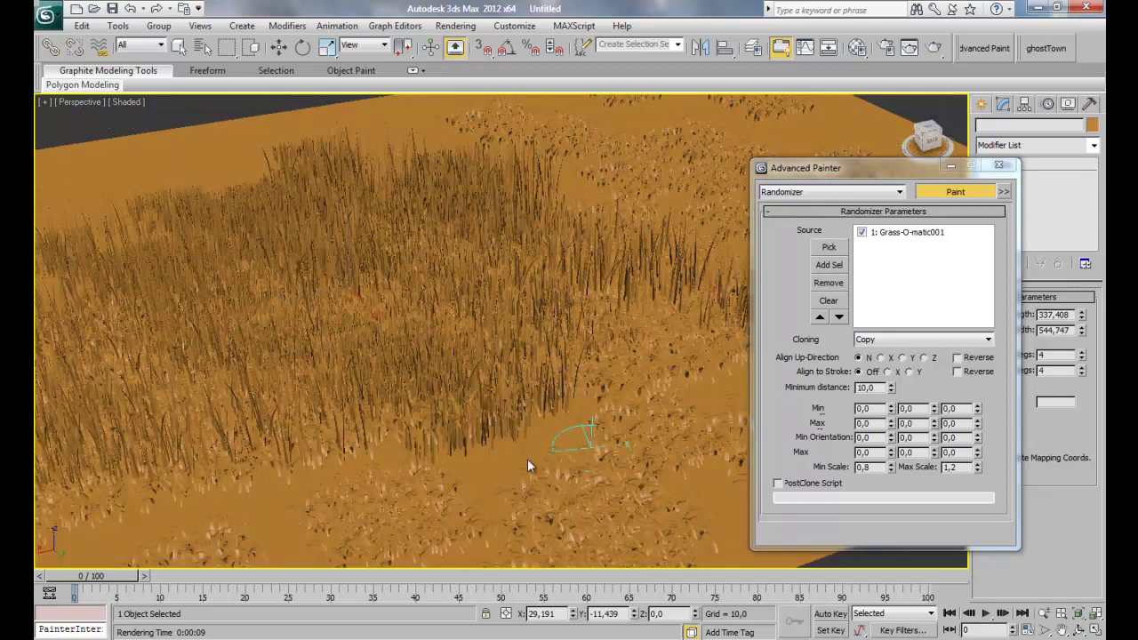
mouse_move(527, 465)
mouse_down()
mouse_move(367, 482)
mouse_move(216, 456)
mouse_move(571, 311)
mouse_move(611, 334)
mouse_up()
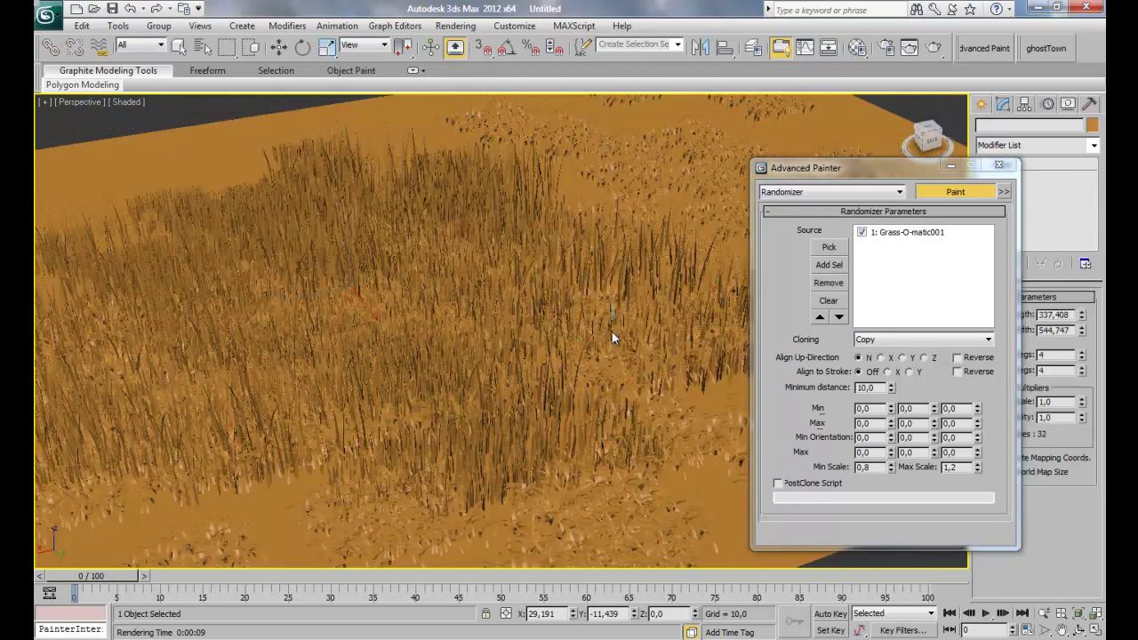
drag(584, 187, 481, 218)
Check the thickened grass up close, end the painting mode and close the Advanced Painter
scroll(442, 361, up, 3)
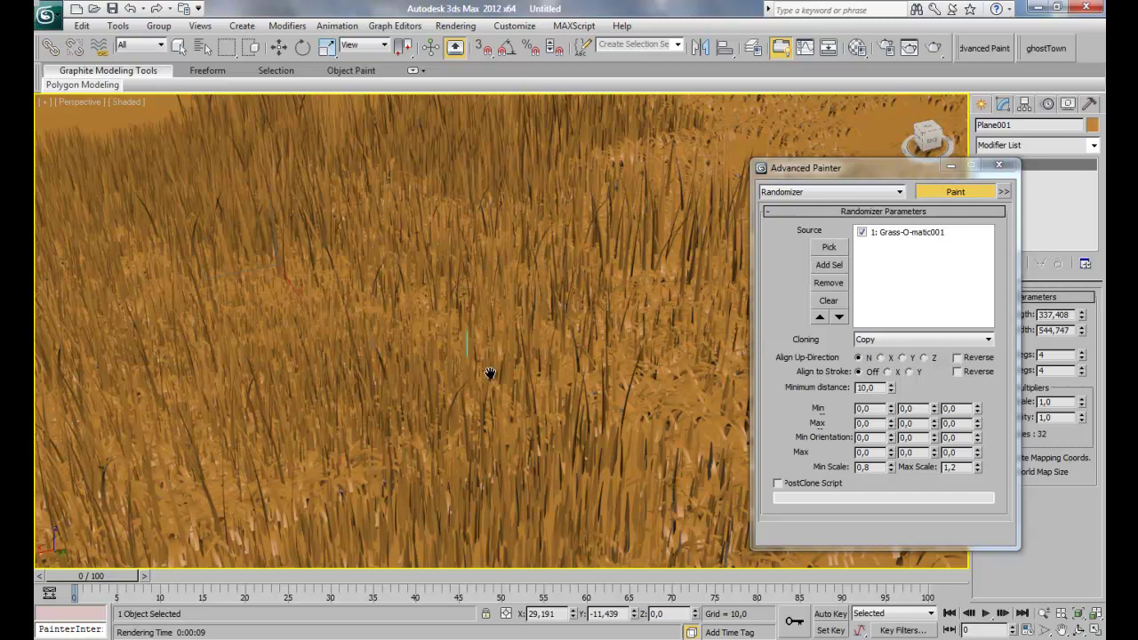
middle_drag(490, 374, 563, 352)
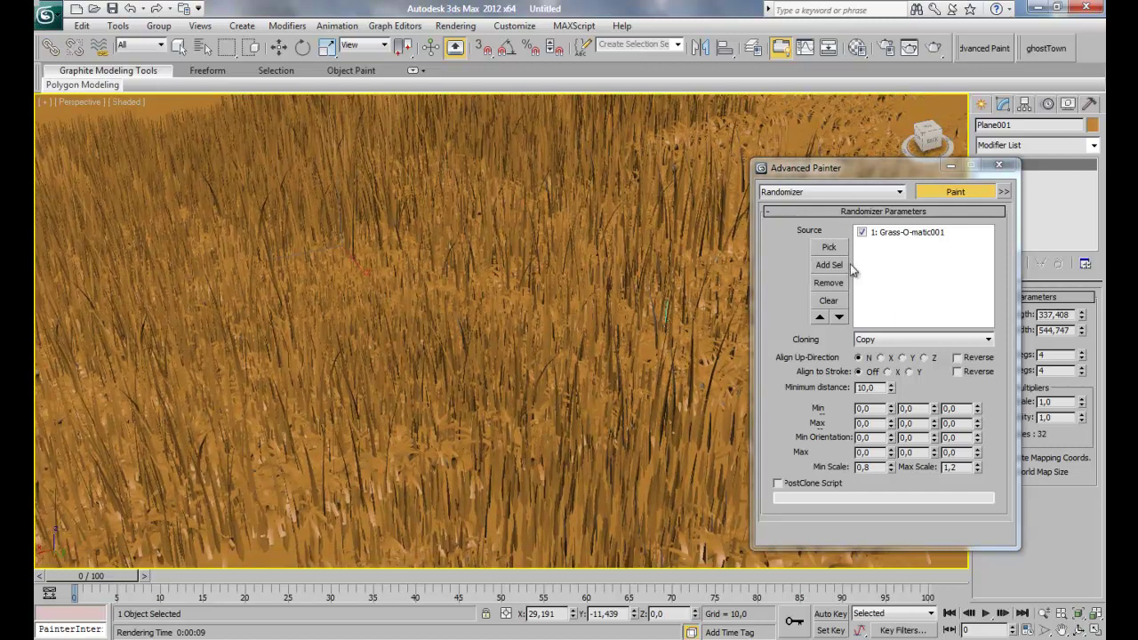
click(956, 193)
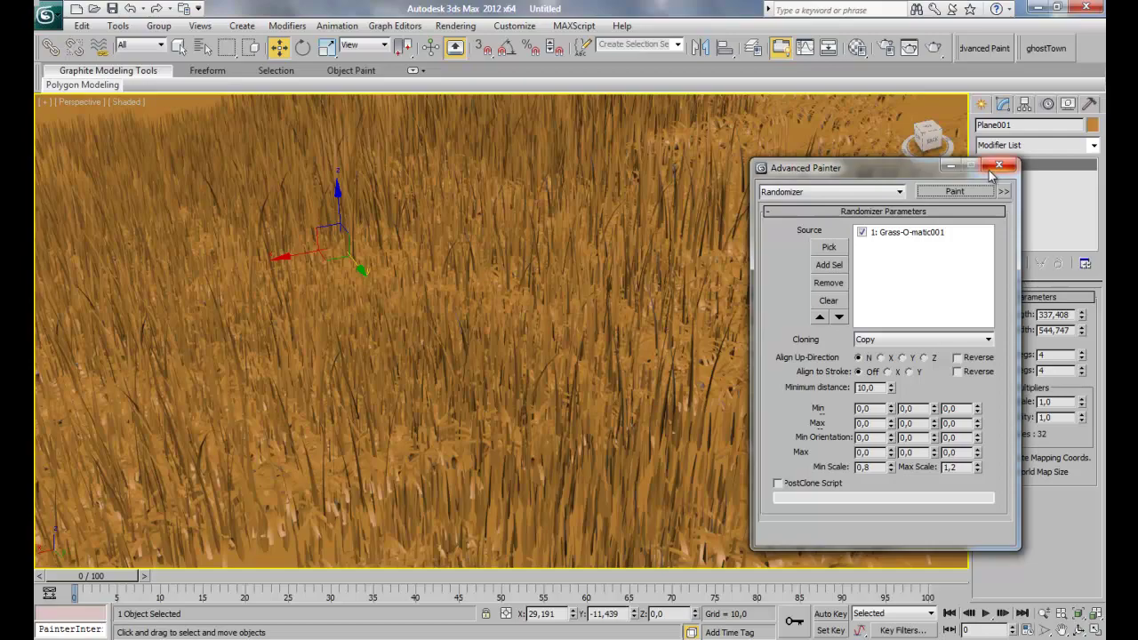
click(994, 167)
Examine the finished grass coverage in perspective and from the top, then at ground level around one central patch
mouse_move(457, 310)
alt+middle_down()
mouse_move(436, 354)
mouse_move(420, 334)
mouse_move(470, 349)
alt+middle_up()
scroll(421, 329, up, 5)
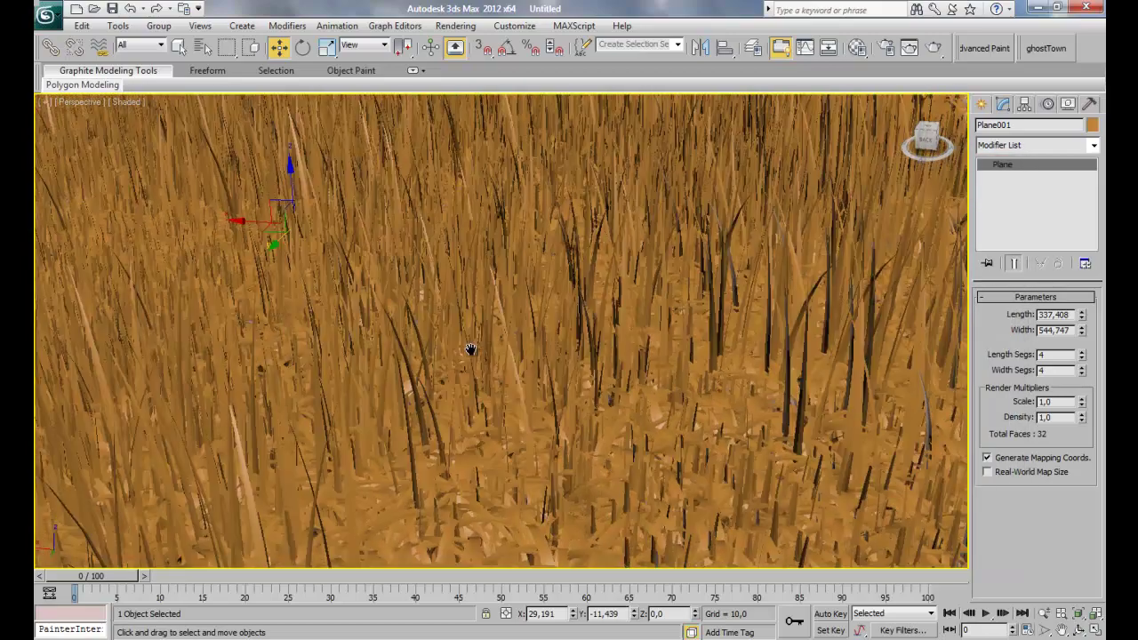
scroll(468, 366, down, 5)
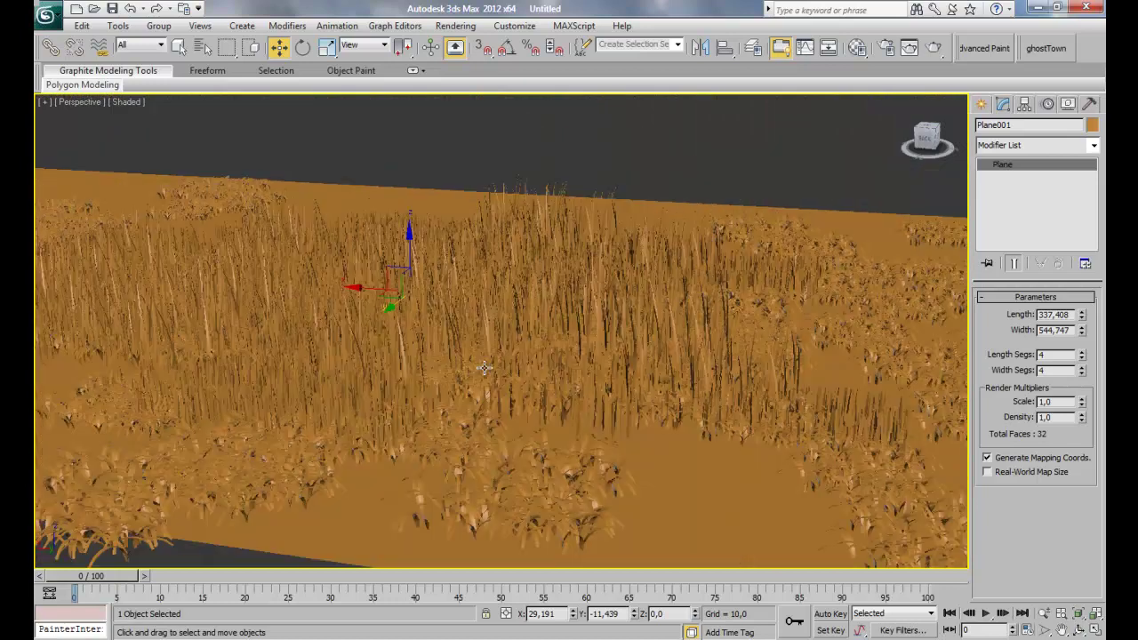
key(t)
scroll(498, 372, up, 8)
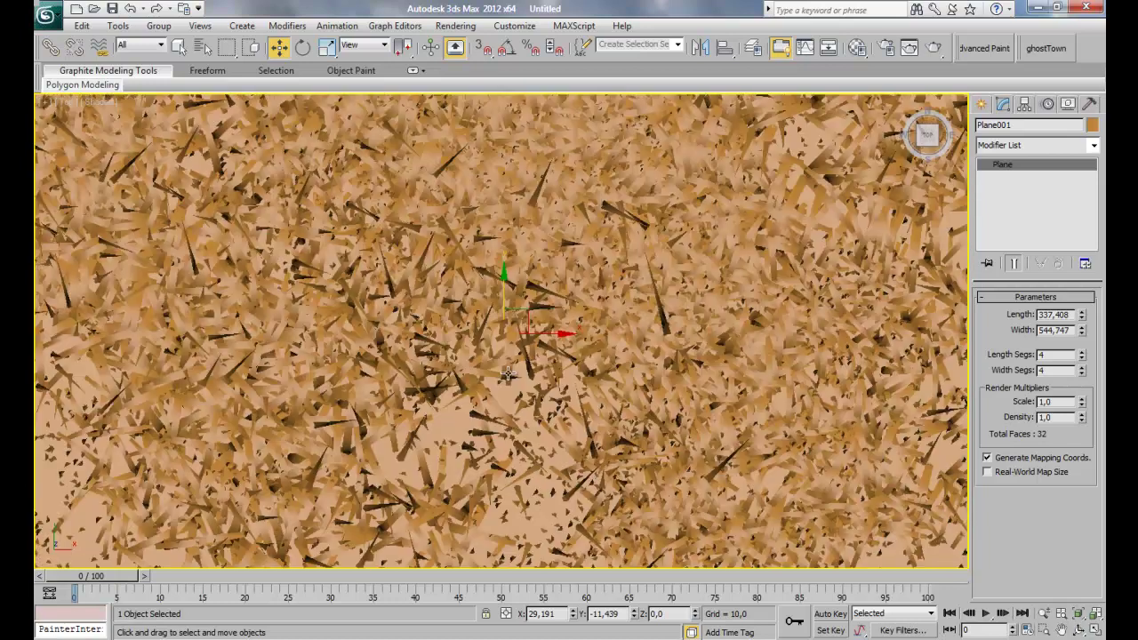
scroll(533, 303, up, 4)
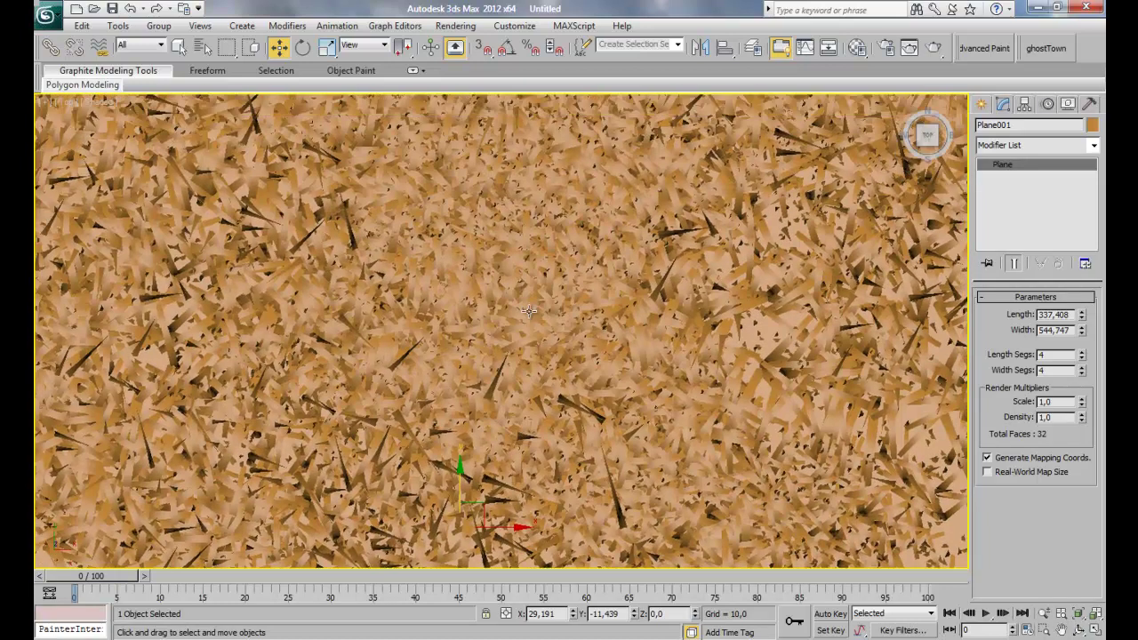
middle_drag(529, 310, 515, 378)
click(521, 308)
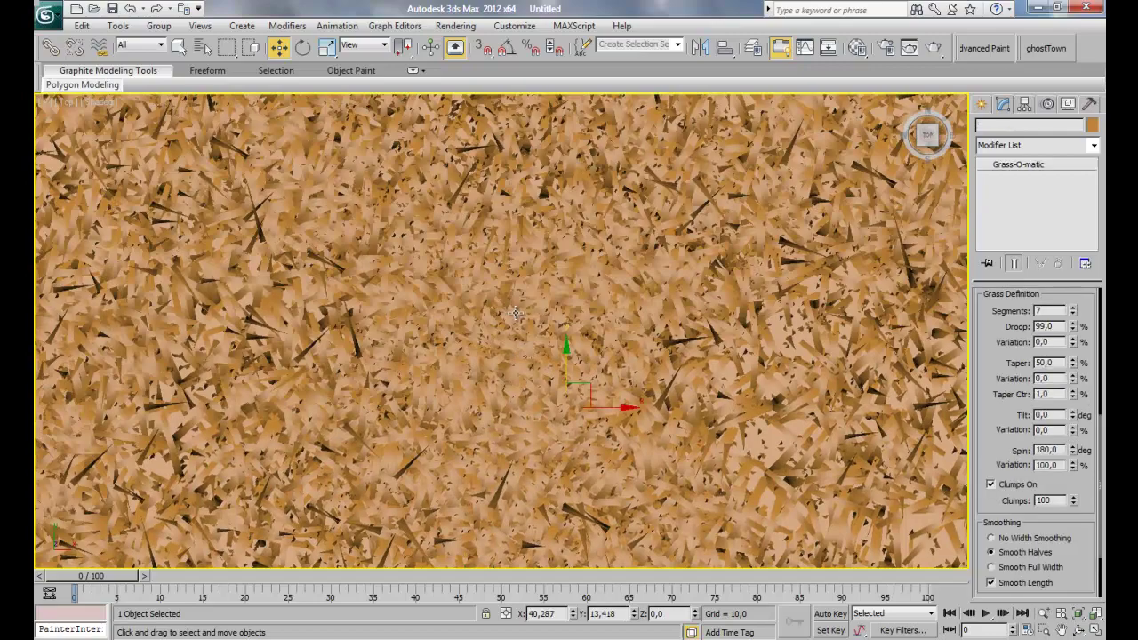
key(p)
alt+middle_drag(456, 257, 354, 166)
alt+middle_drag(489, 316, 512, 418)
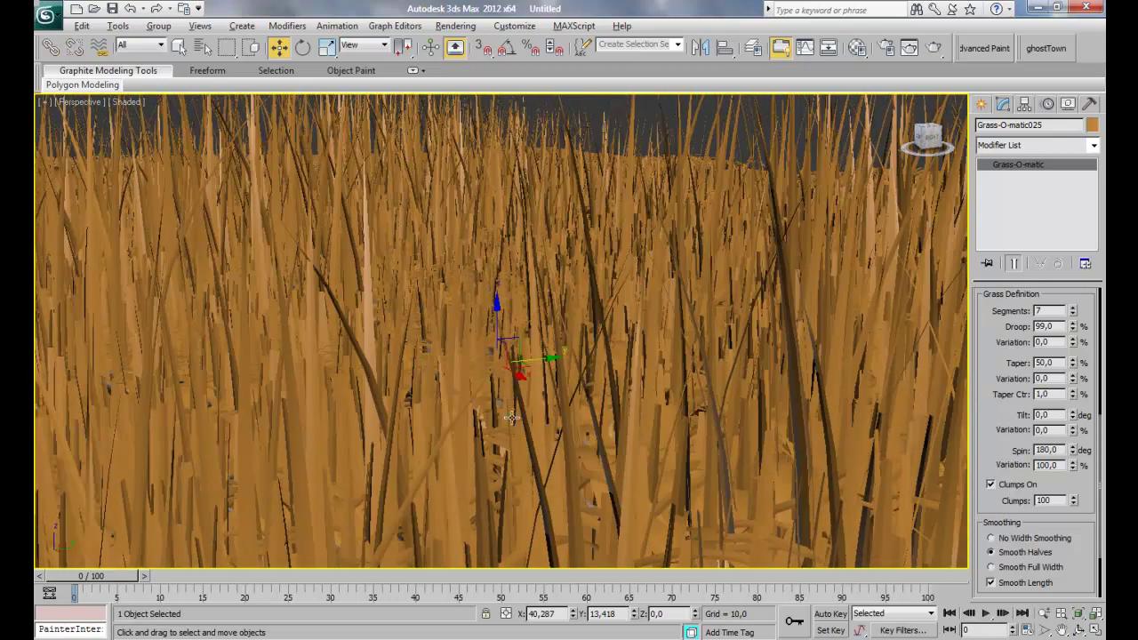
Delete the tall grass patches one after another in the central foreground to open a clearing
key(ctrl+z)
key(ctrl+z)
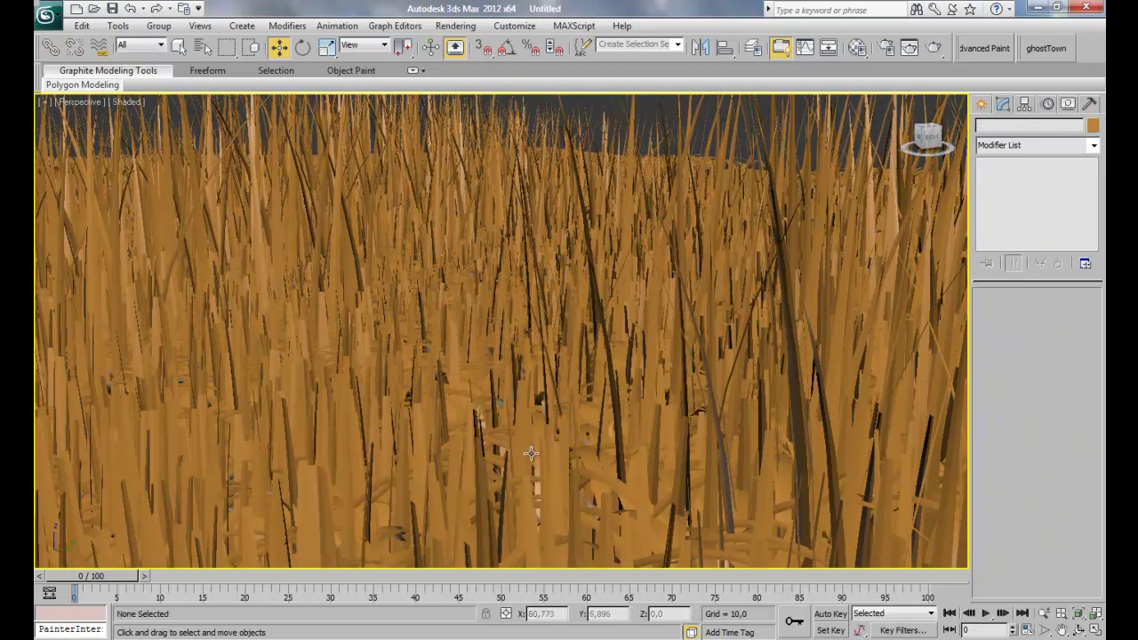
key(Delete)
click(514, 470)
key(Delete)
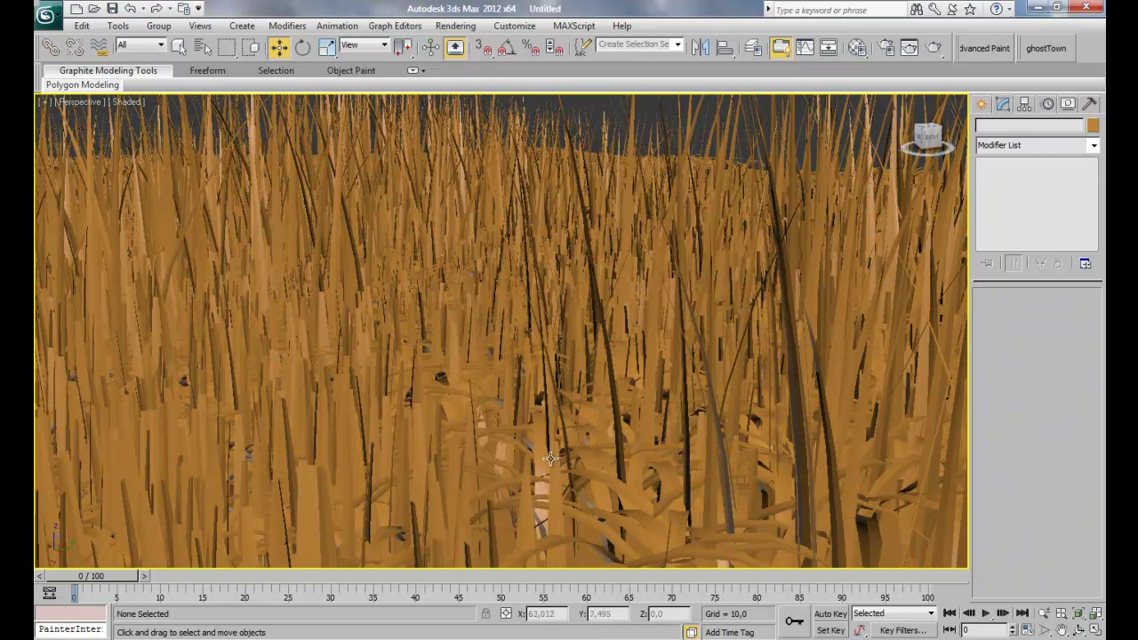
click(543, 455)
key(Delete)
click(455, 455)
key(Delete)
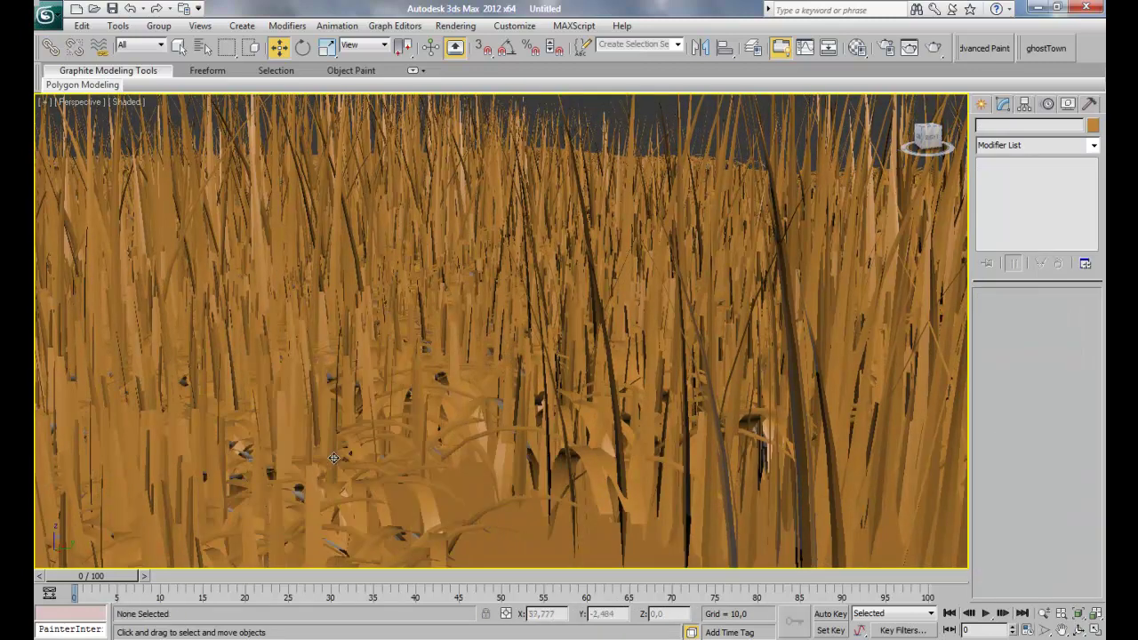
Delete further tall grass patches just behind the foreground clearing, so that the short drooping grass stands free
click(578, 337)
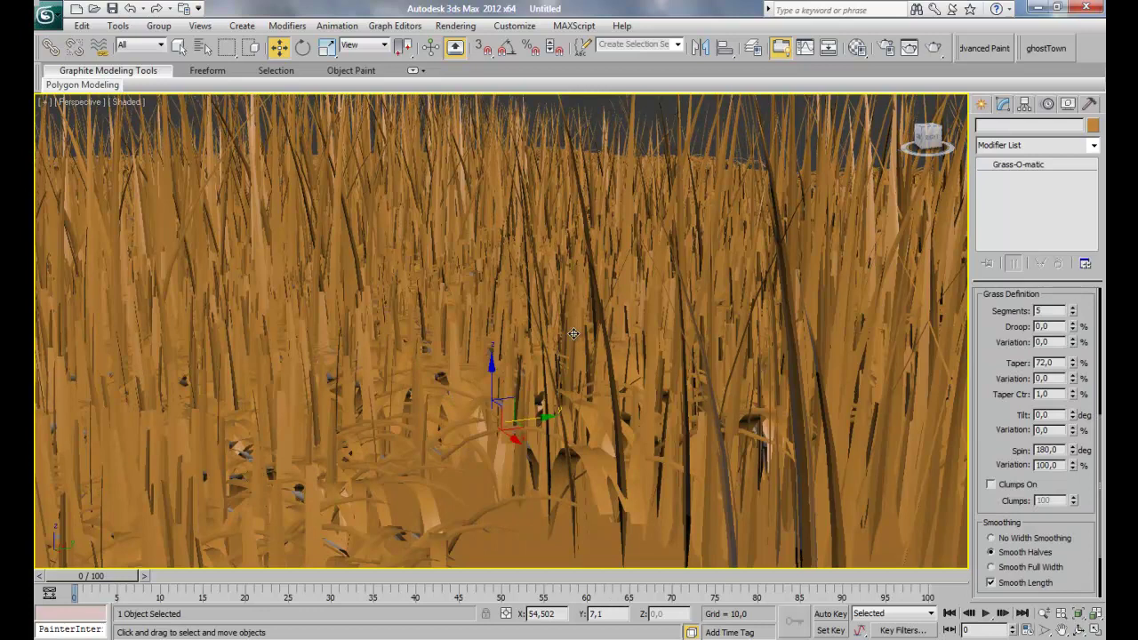
key(Delete)
click(596, 344)
key(Delete)
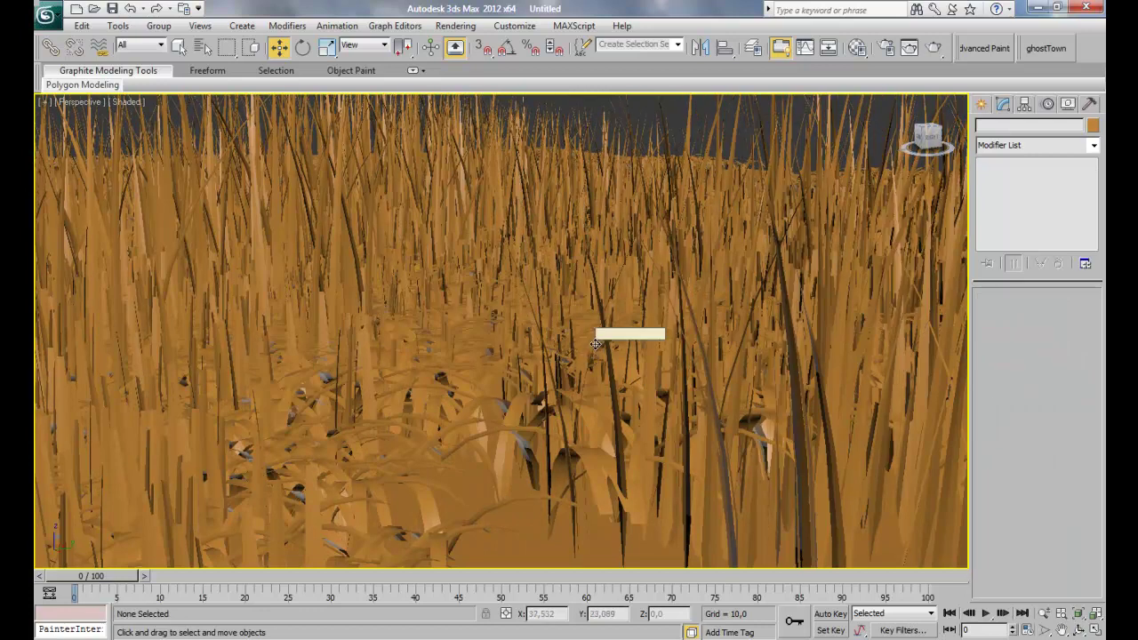
click(613, 367)
key(Delete)
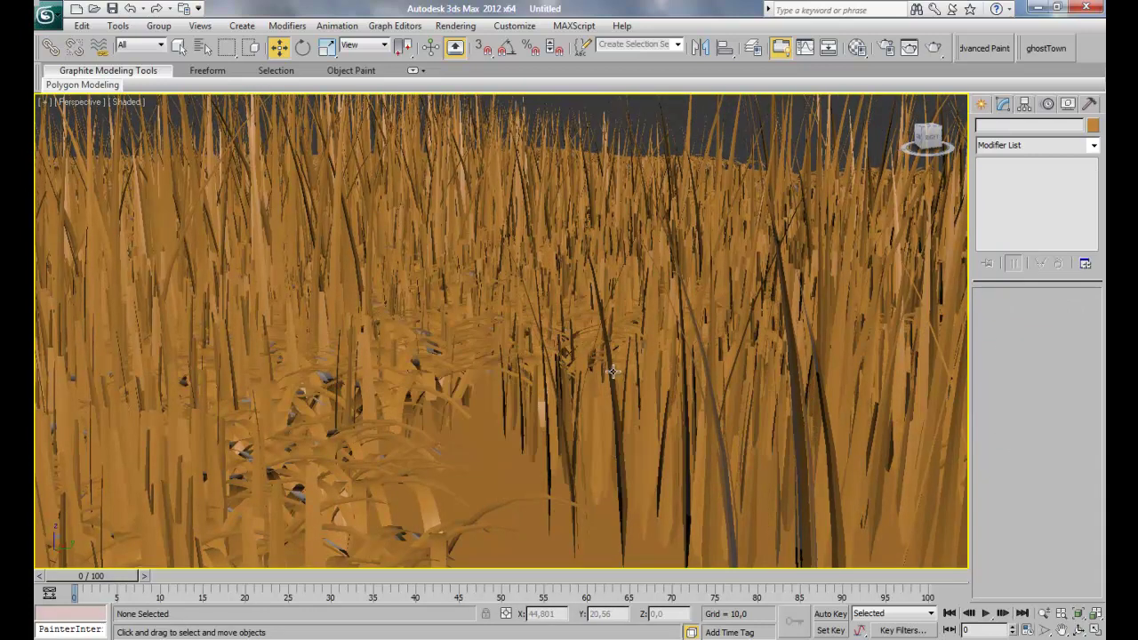
click(611, 388)
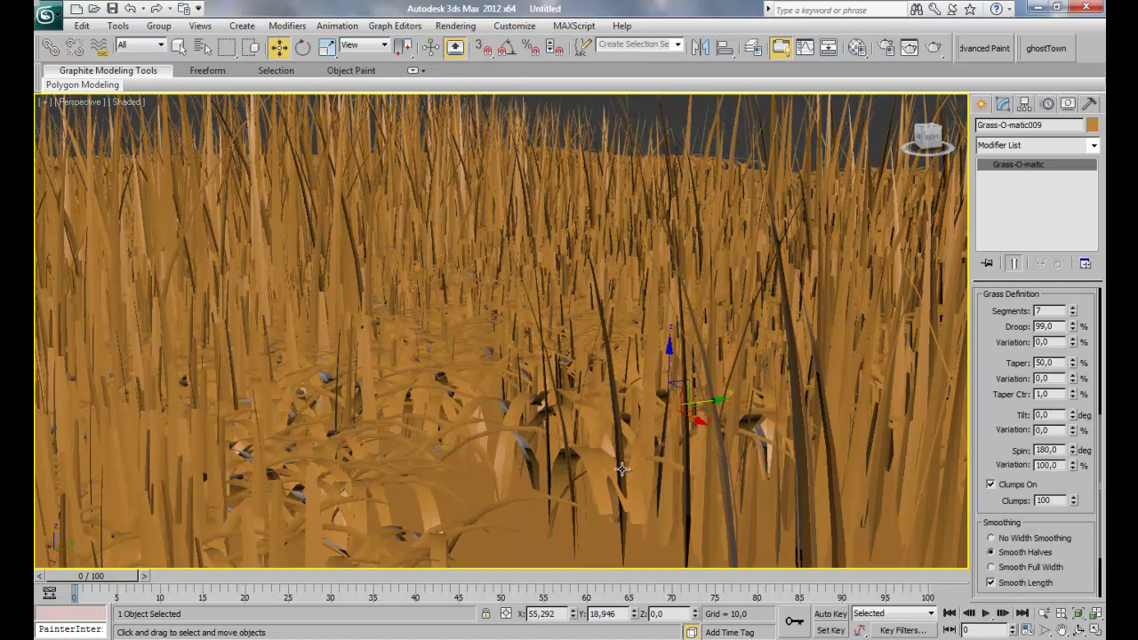
key(Delete)
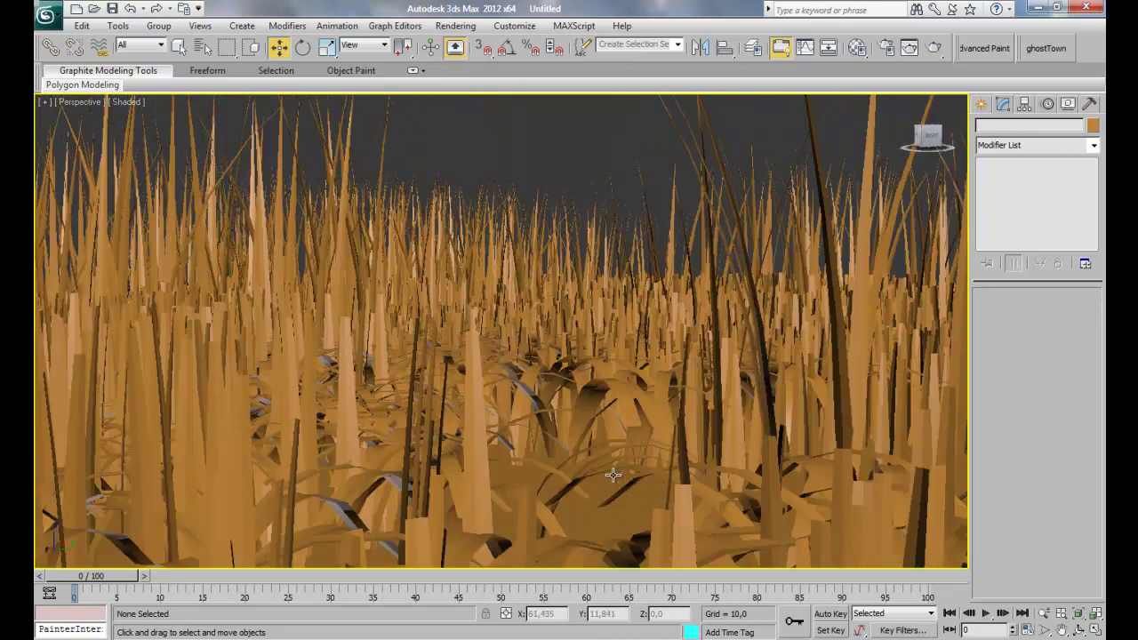
Move the drooping patch Grass-O-matic009 forward into the bare foreground spot, to about X 66.8, Y 13.8
alt+middle_drag(615, 472, 590, 481)
middle_drag(476, 460, 545, 438)
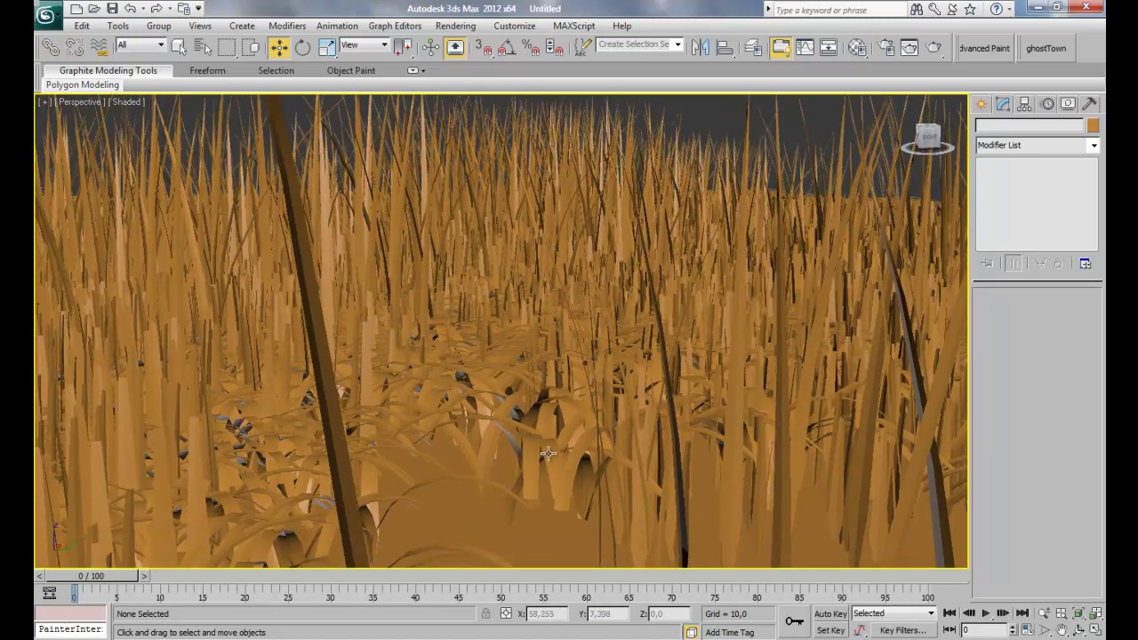
click(548, 449)
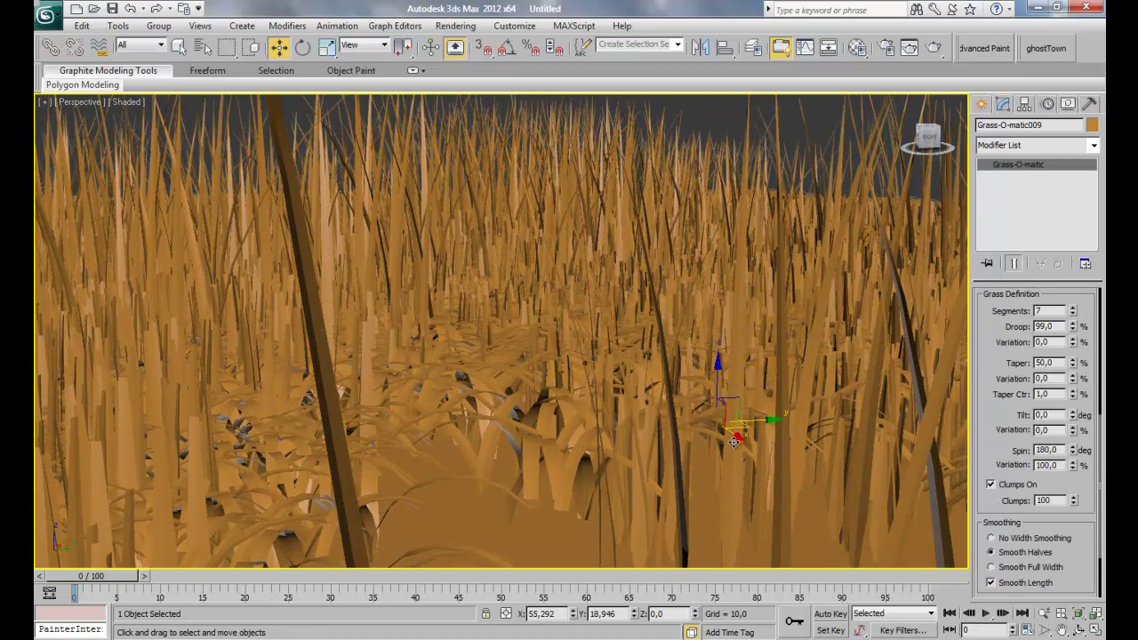
drag(735, 442, 721, 485)
click(738, 120)
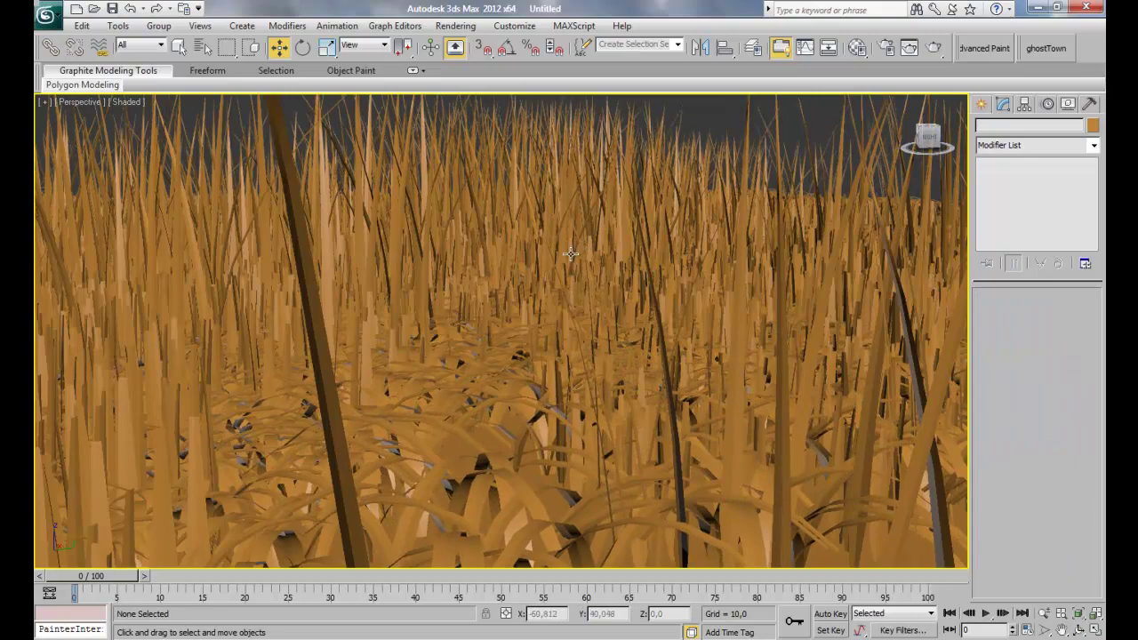
Delete two tall grass patches beside the clearing
middle_drag(571, 255, 623, 298)
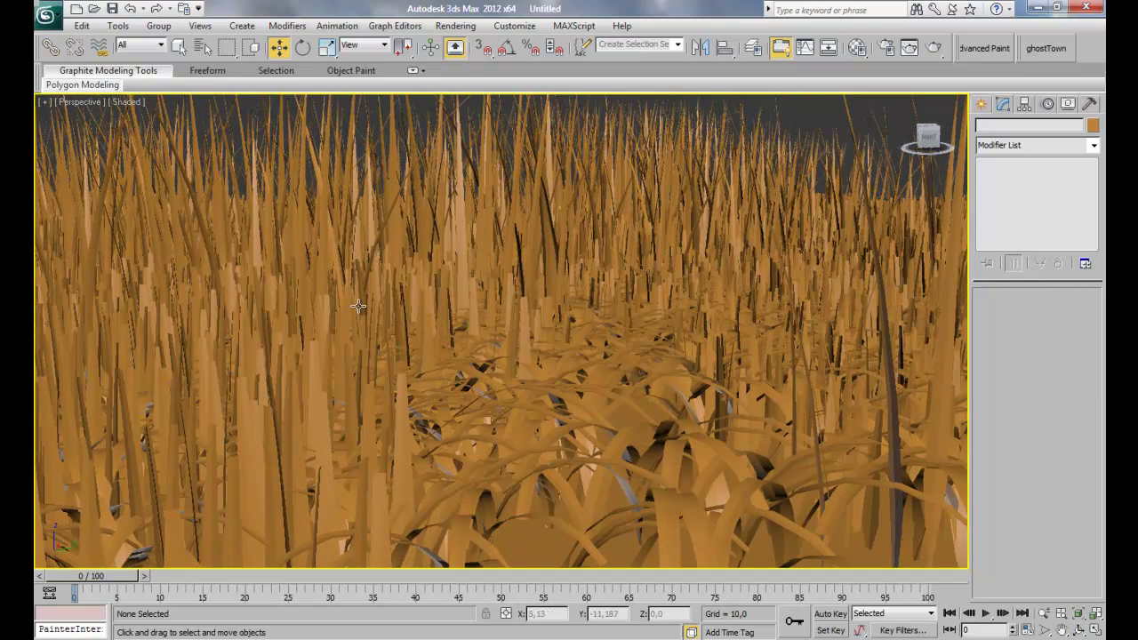
click(308, 295)
key(Delete)
click(304, 256)
key(Delete)
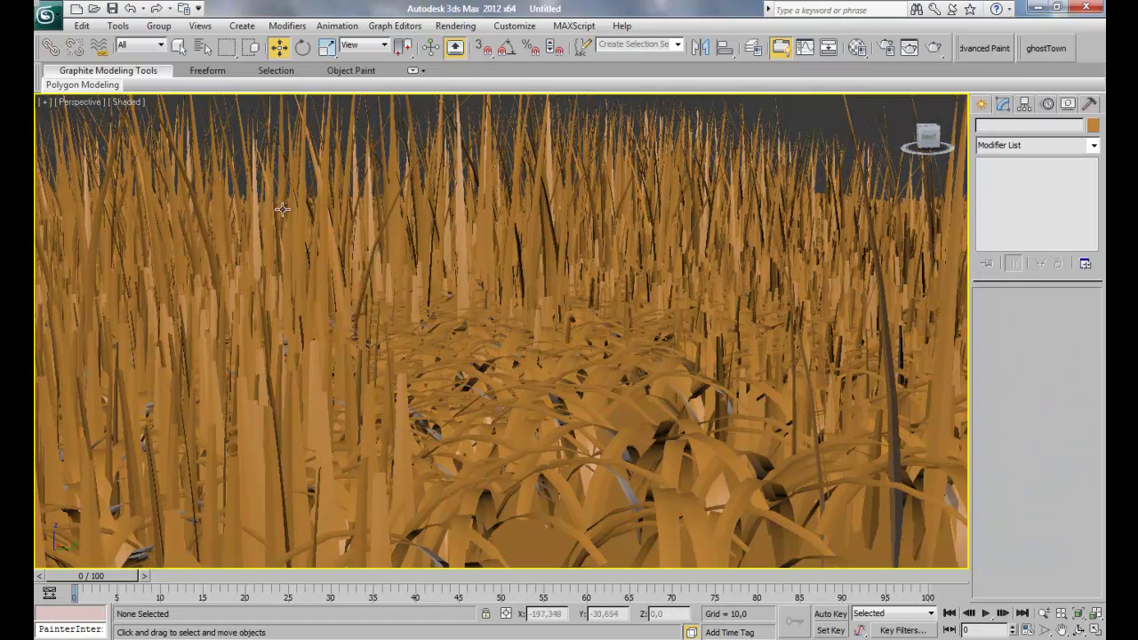
Set the blade length of the long-bladed patch Grass-O-matic149 to 15 and delete another patch behind the clearing
click(223, 119)
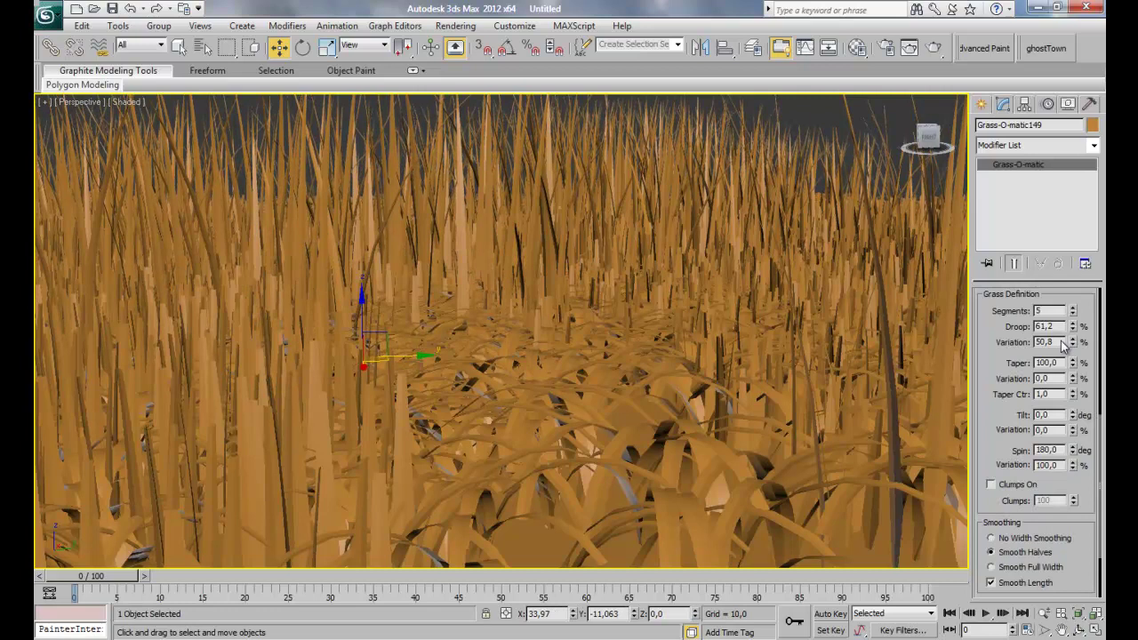
scroll(1053, 327, up, 5)
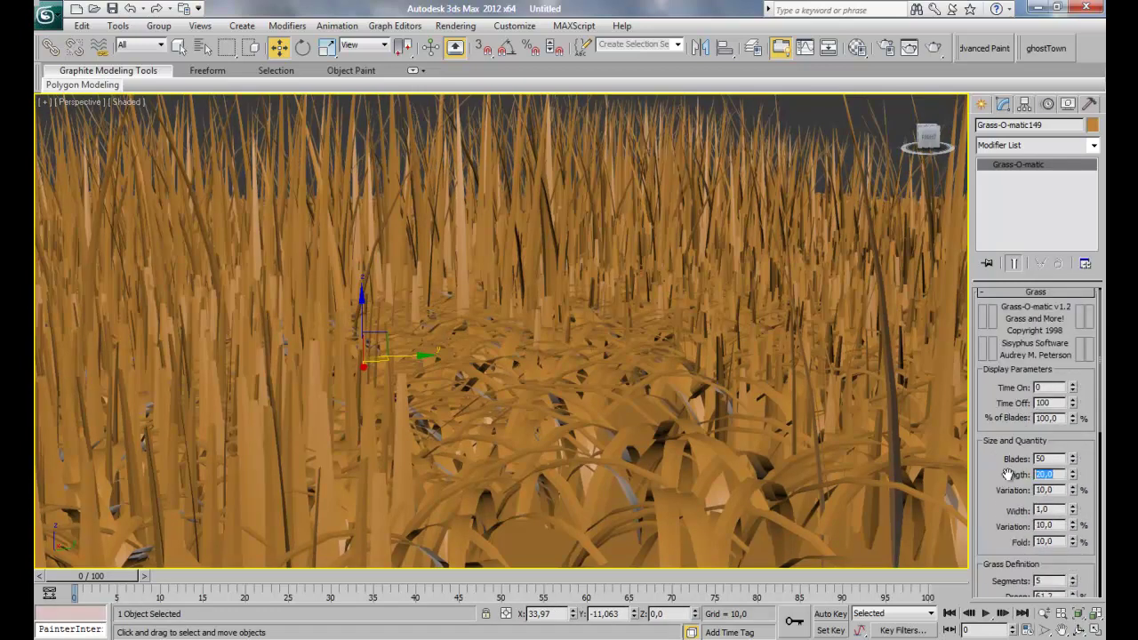
text(15)
key(Return)
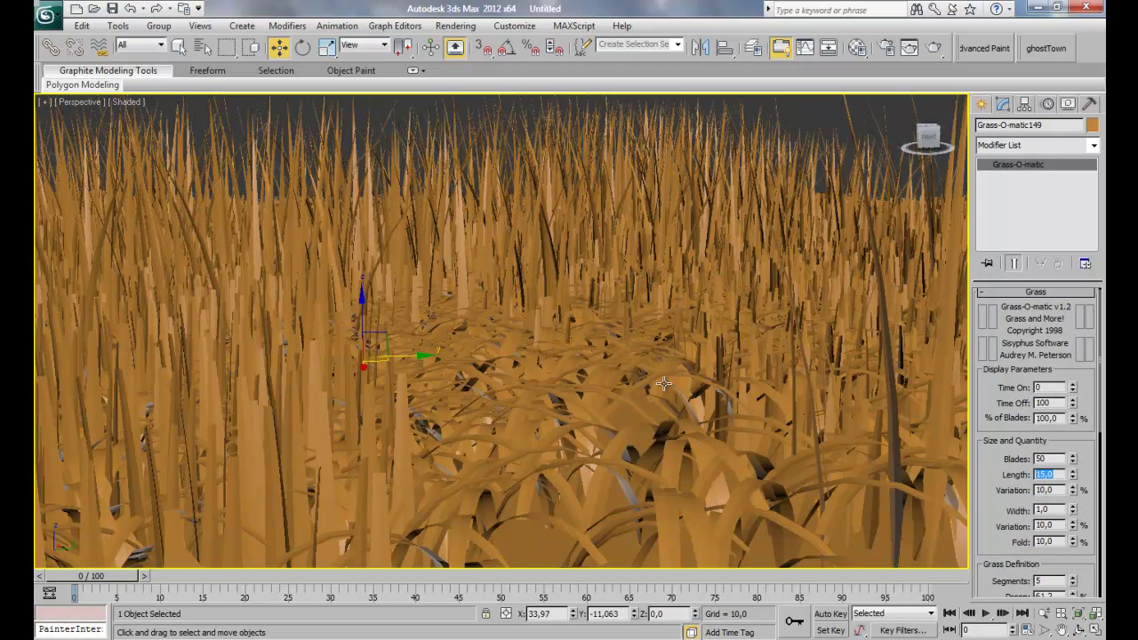
click(461, 266)
key(Delete)
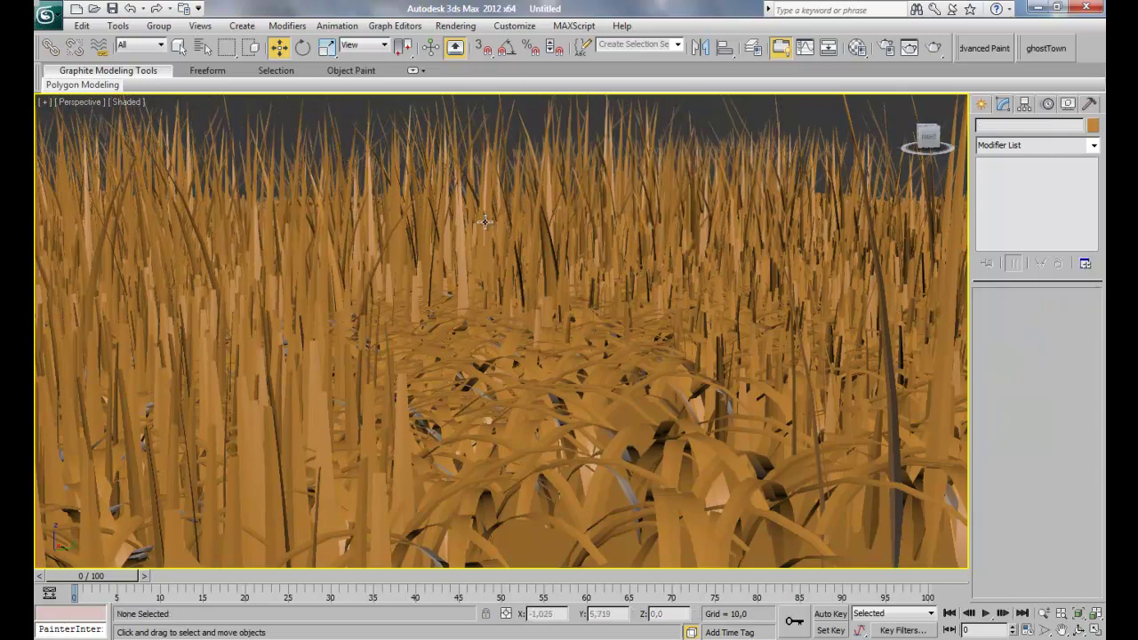
Unhide all hidden objects and move Mushroom_Big towards the viewer, to about X 106.9, Y -11.2
click(602, 224)
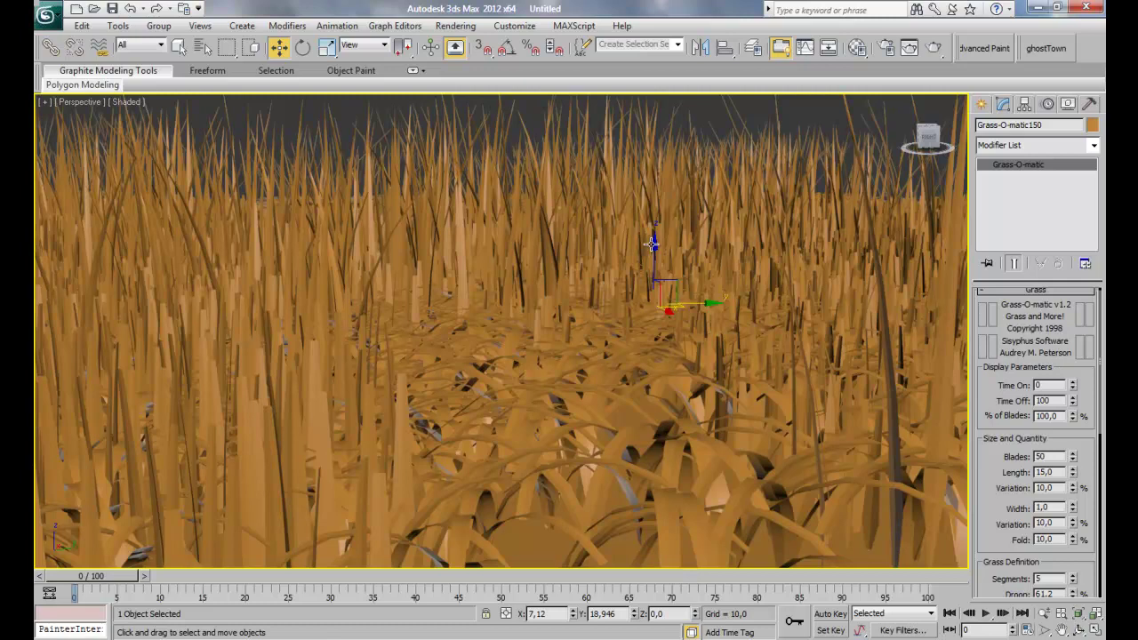
click(570, 434)
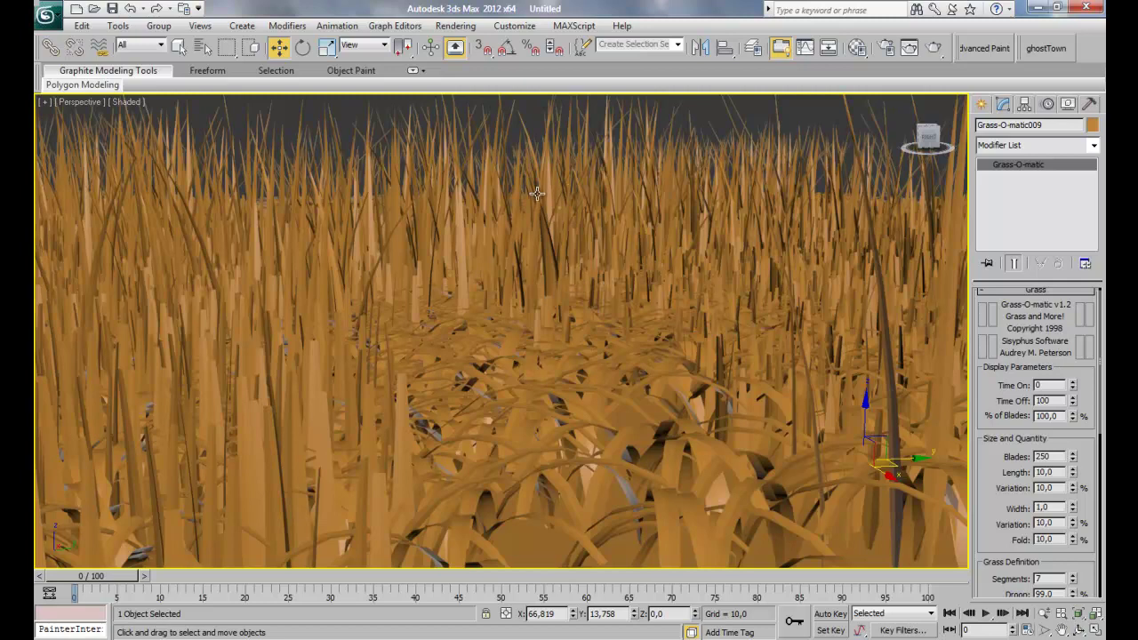
right_click(523, 240)
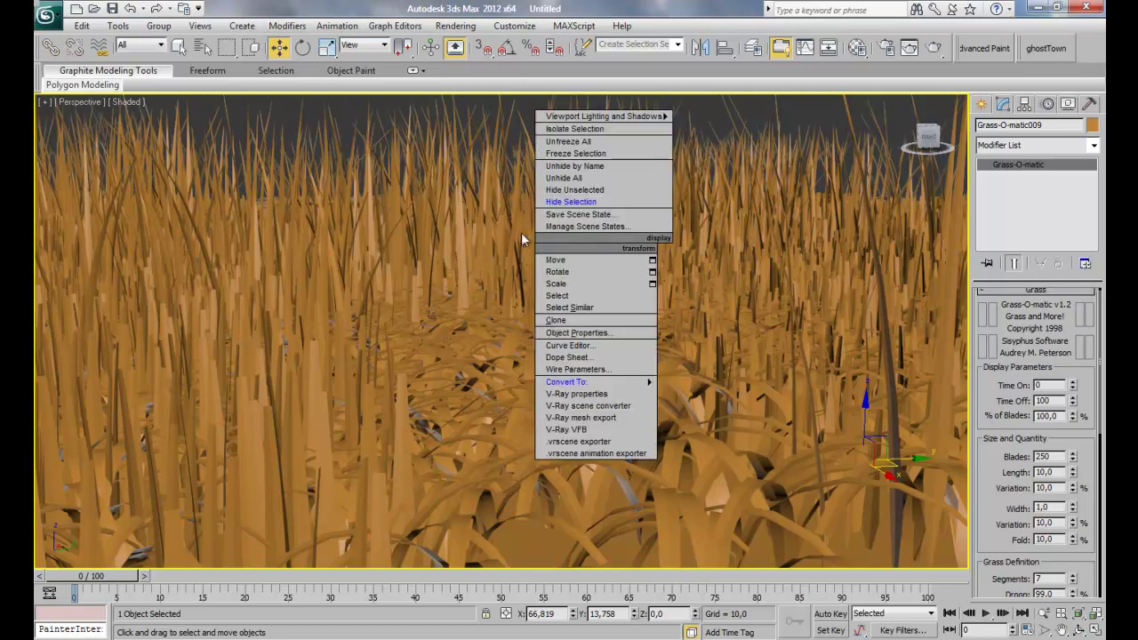
click(552, 178)
click(458, 124)
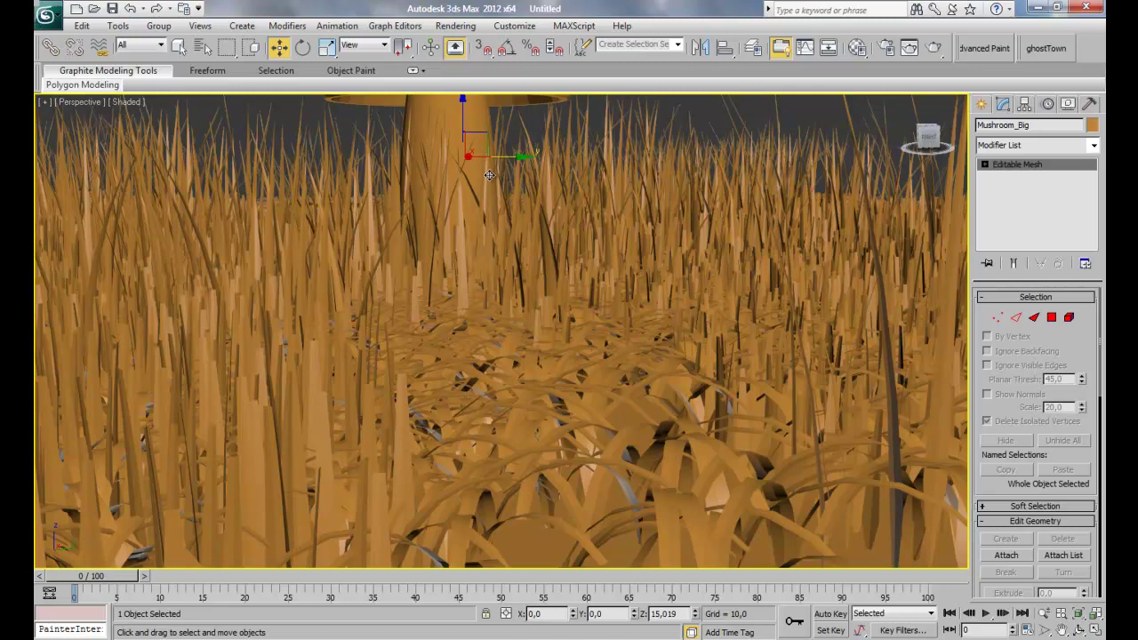
drag(489, 175, 410, 187)
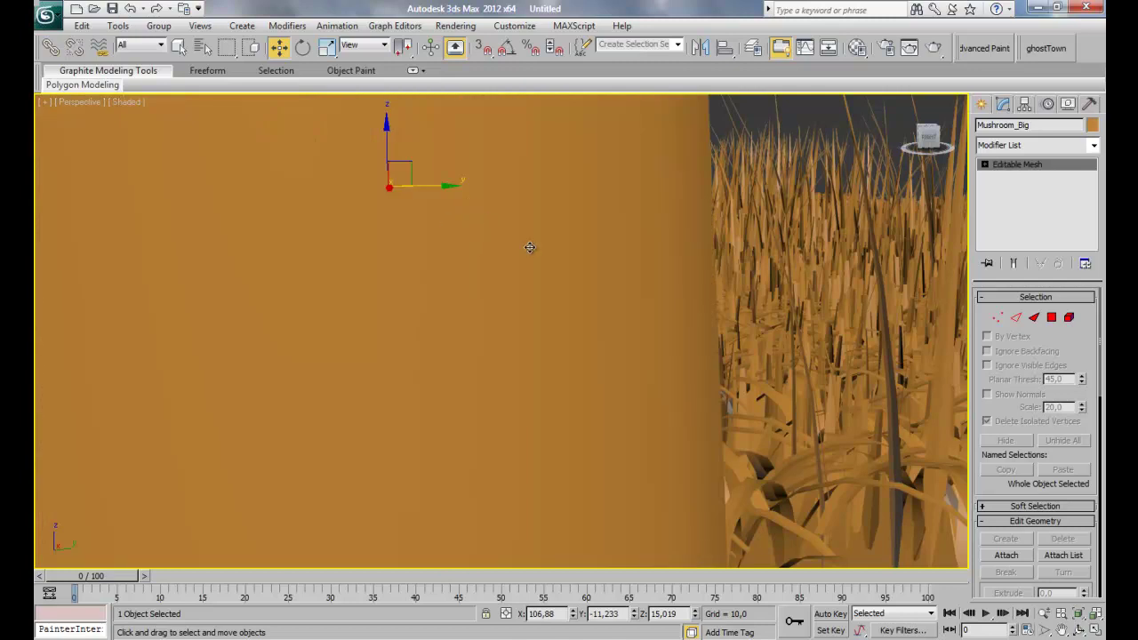
Create a camera from the current perspective view and show the mushroom and camera from above
click(804, 111)
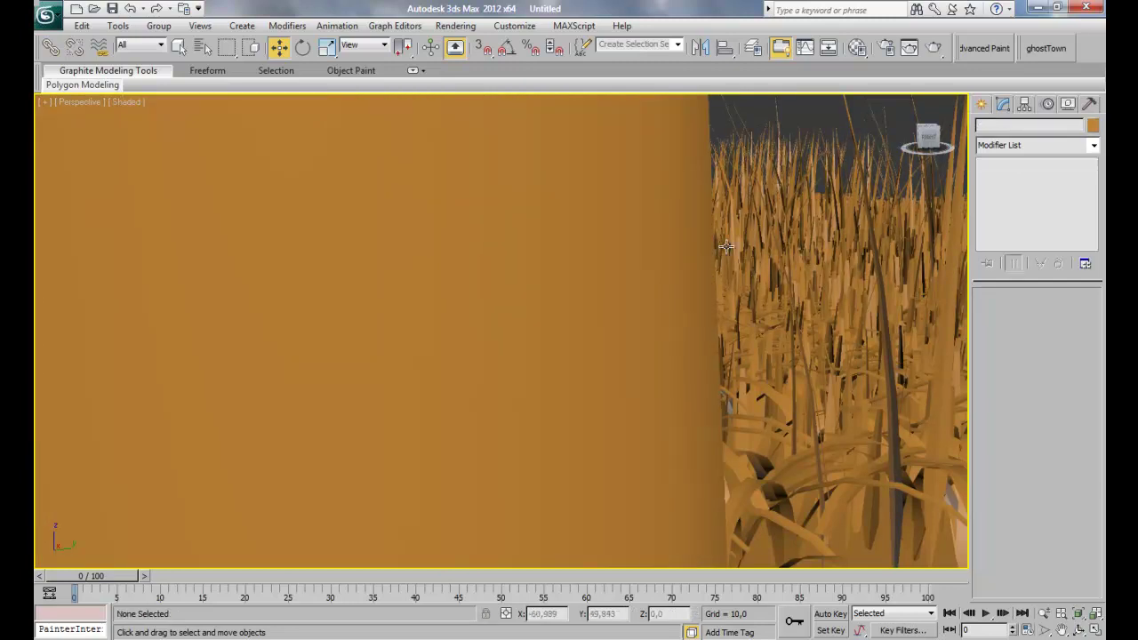
key(ctrl+c)
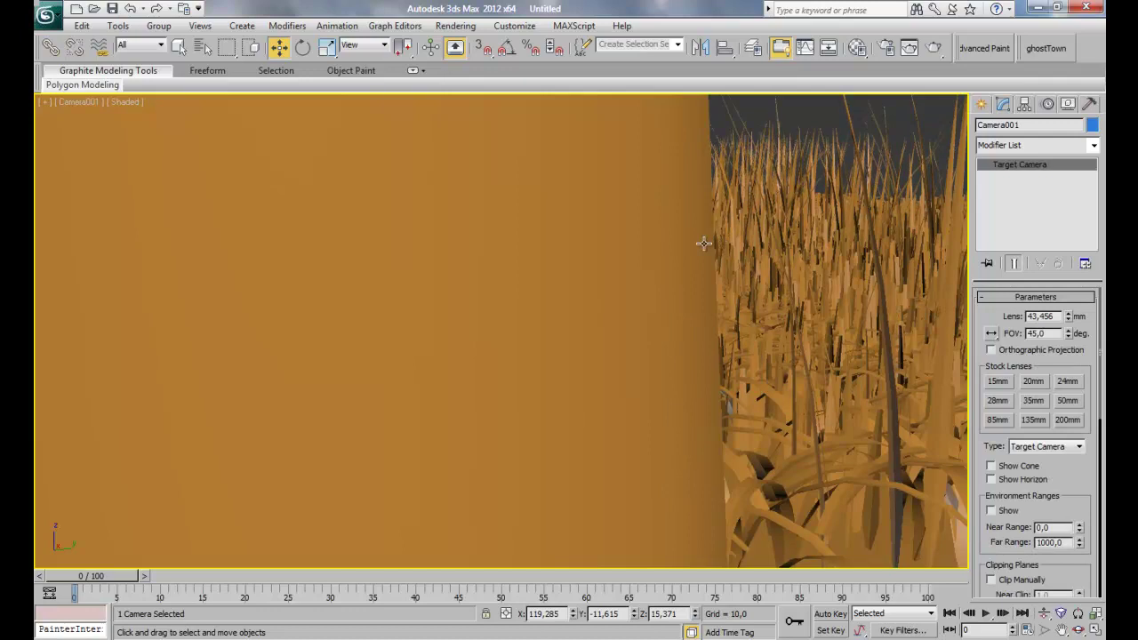
key(t)
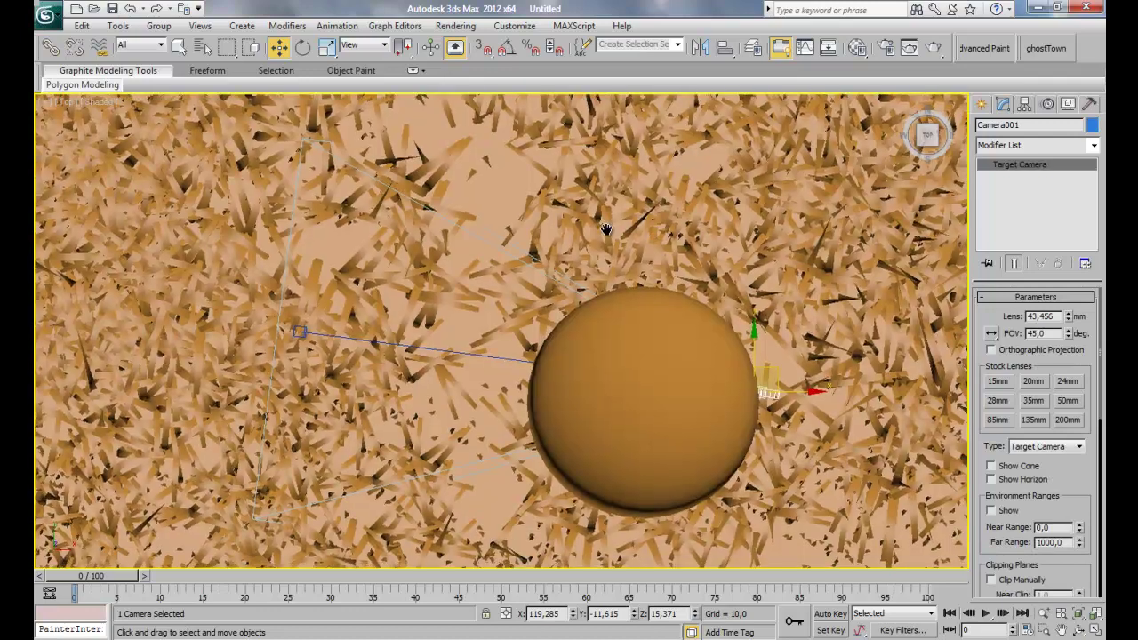
scroll(610, 313, down, 3)
Move Mushroom_Big away from the camera to about X 80.4, Y -1.6 and scale it down to about 27.6 percent
click(603, 363)
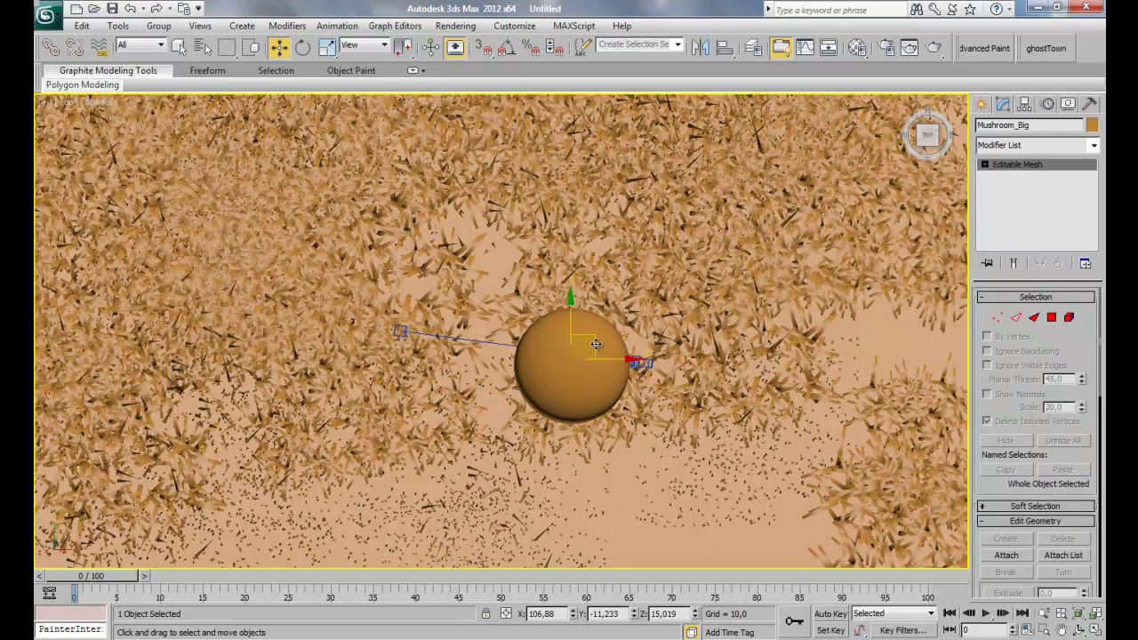
drag(596, 345, 534, 402)
key(r)
key(c)
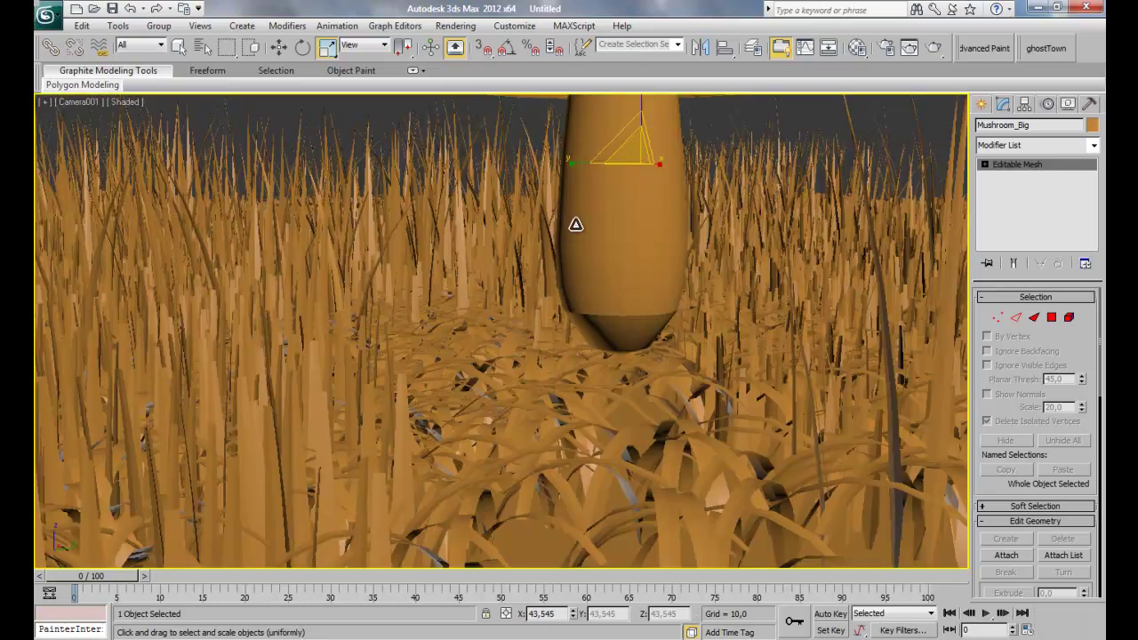
key(w)
drag(648, 169, 639, 135)
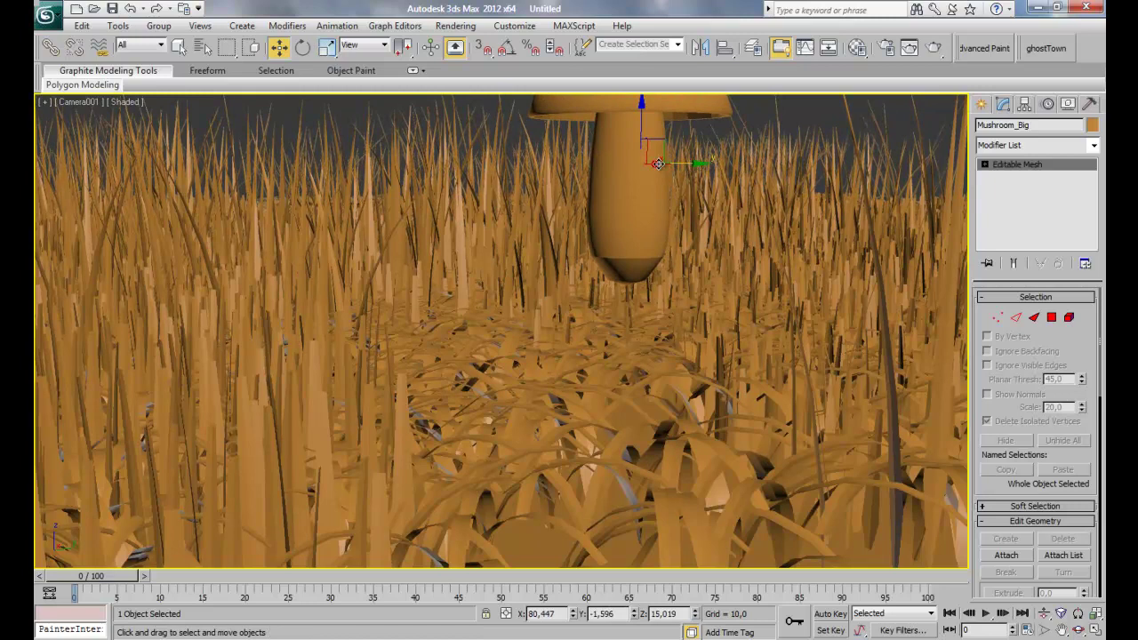
Lower Mushroom_Big into the grass at about Y -7.2, Z 3.8 and shrink it further in the camera view
drag(640, 172, 517, 243)
key(r)
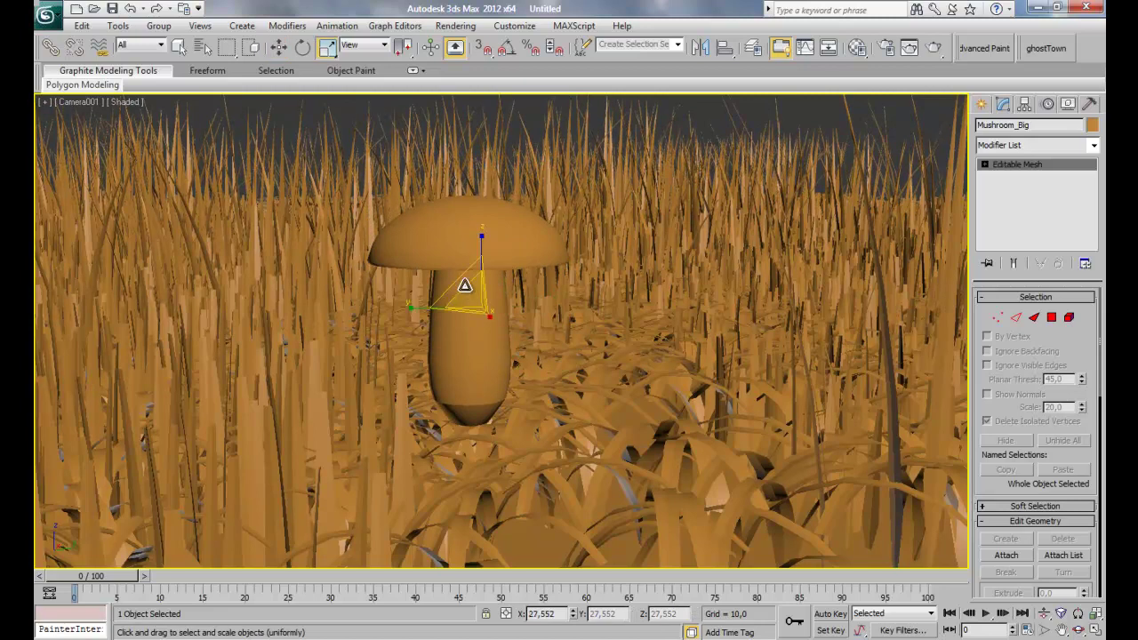
drag(477, 313, 494, 426)
key(w)
key(e)
key(ctrl+z)
key(w)
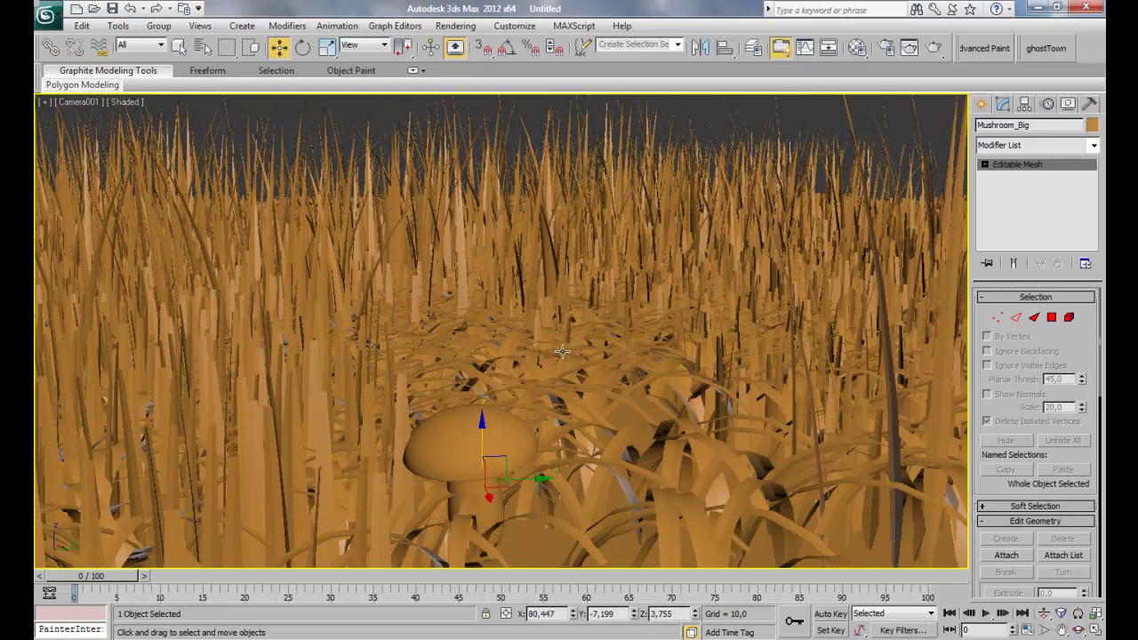
Enlarge Mushroom_Big until it rises above the drooping grass, raise it to Z 6 and move it to about X 76.3, Y -5.5
middle_drag(546, 348, 545, 268)
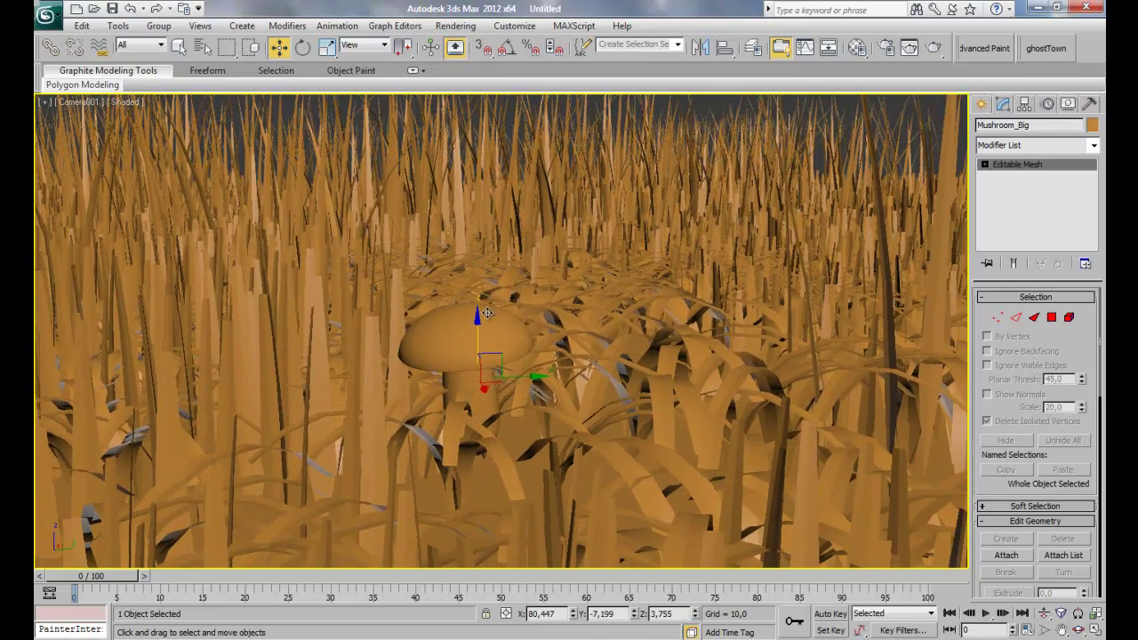
key(r)
drag(469, 369, 478, 260)
key(w)
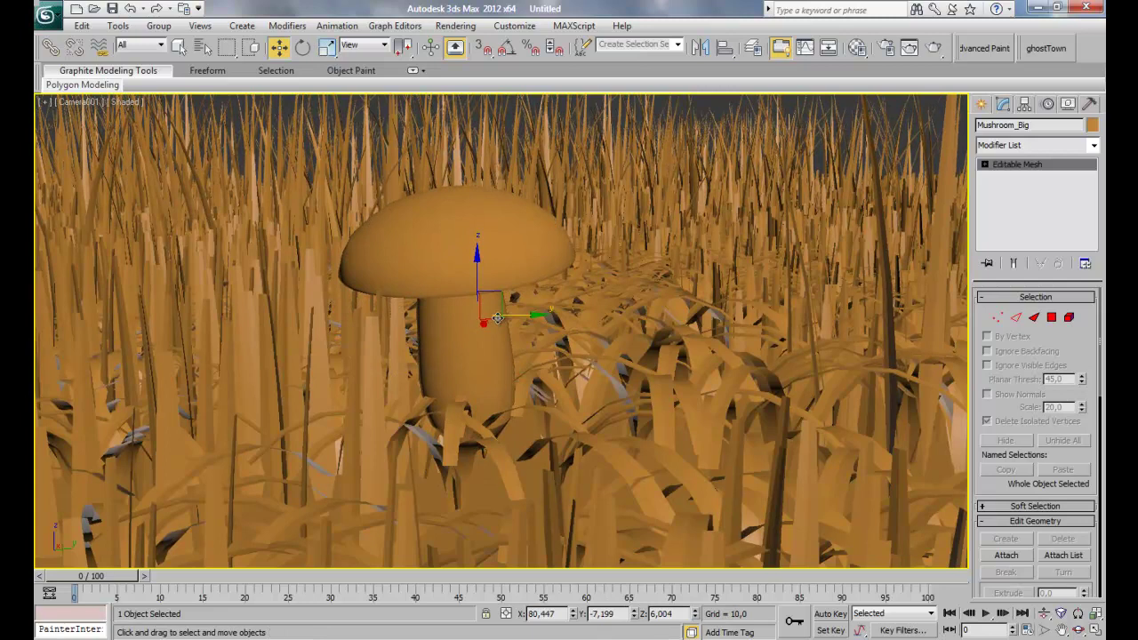
drag(496, 313, 531, 307)
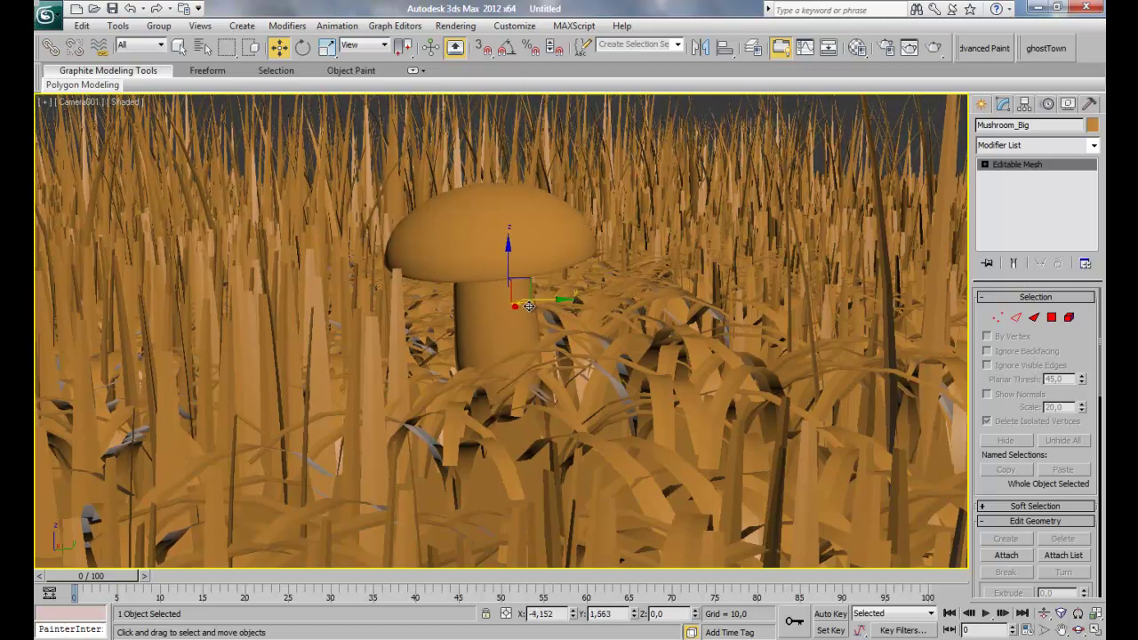
Orbit Camera001 around the mushroom to frame it from a slightly different angle between the grass blades
click(1080, 630)
drag(757, 427, 726, 425)
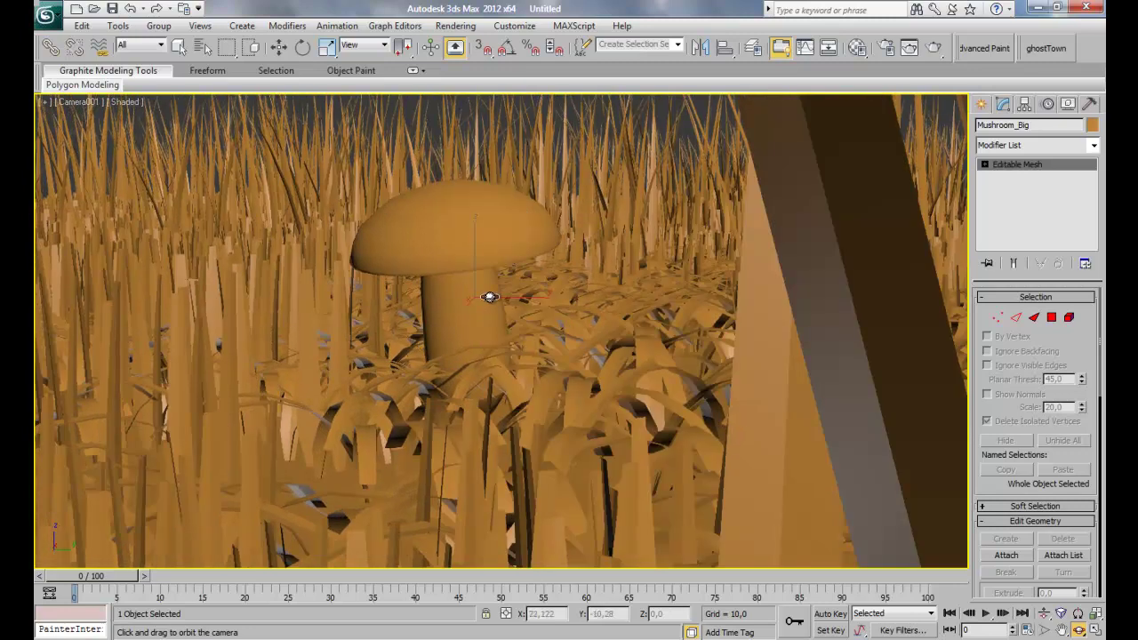
key(w)
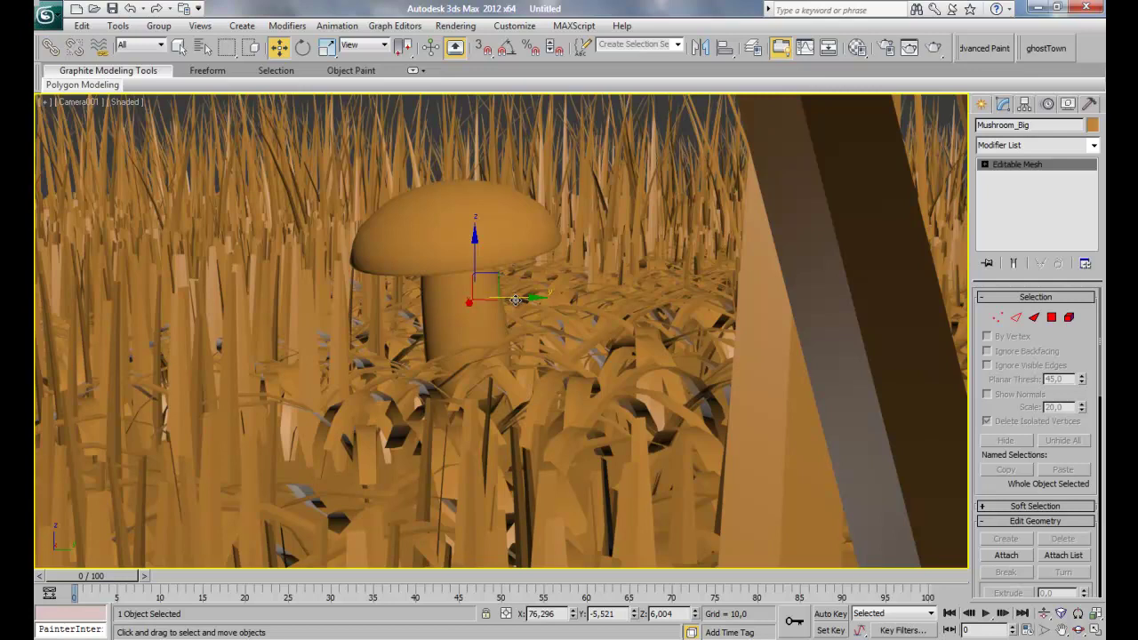
Make a copy of Mushroom_Big beside the original at about Y -2.1, Z 5.9
key(e)
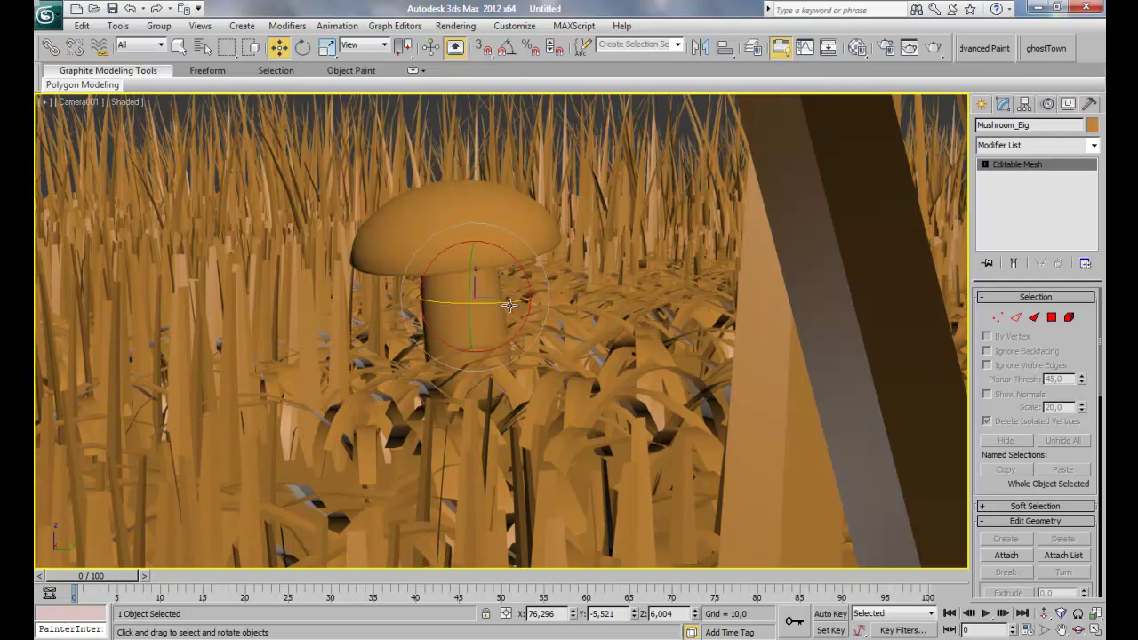
key(r)
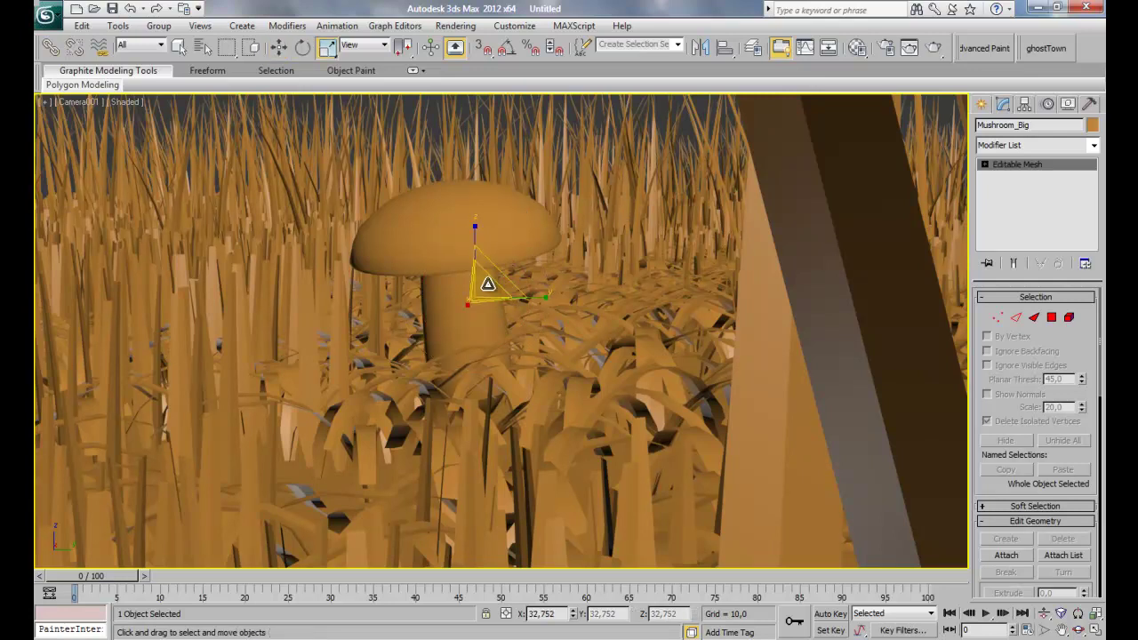
key(w)
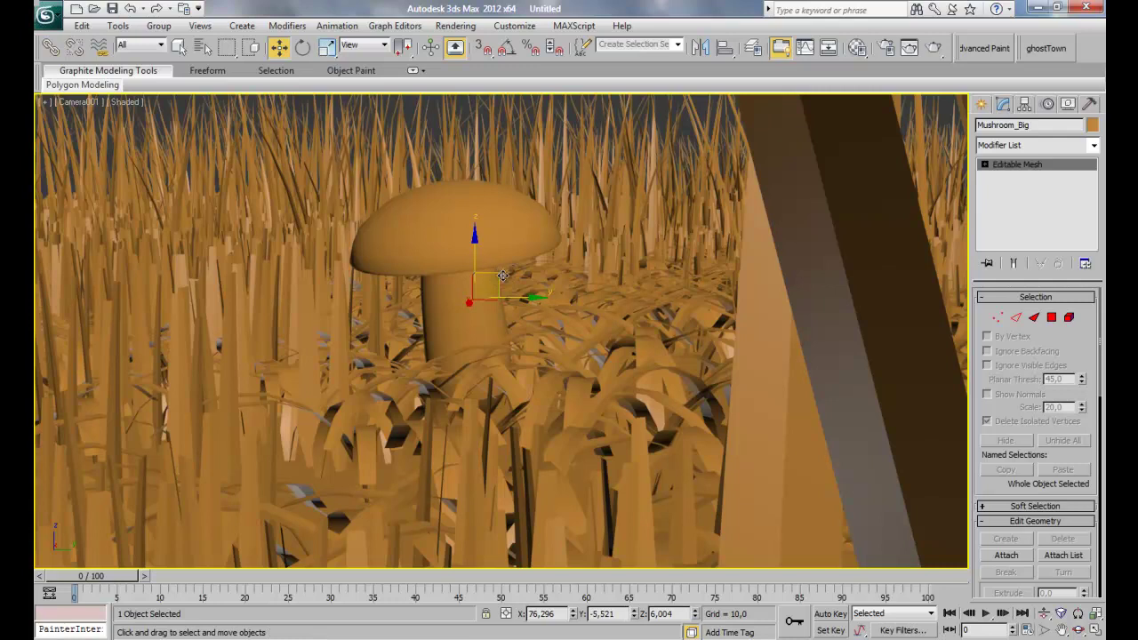
shift+drag(502, 276, 584, 278)
click(572, 386)
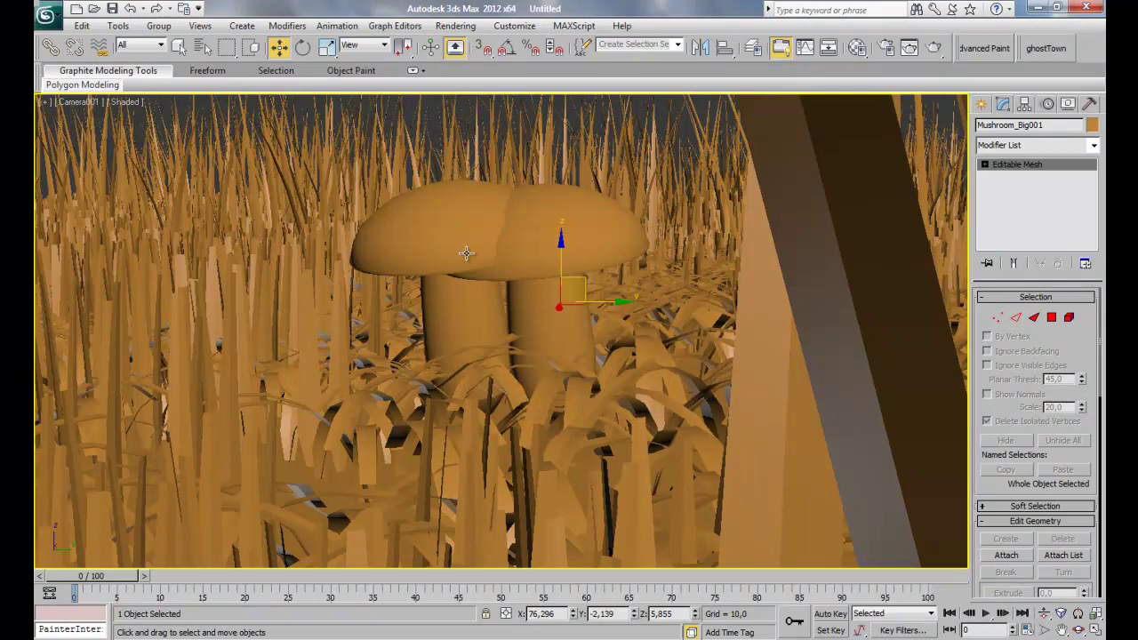
Scale the mushroom copy Mushroom_Big001 down uniformly and lower it into the grass beside the larger mushroom
key(r)
drag(577, 292, 596, 333)
key(w)
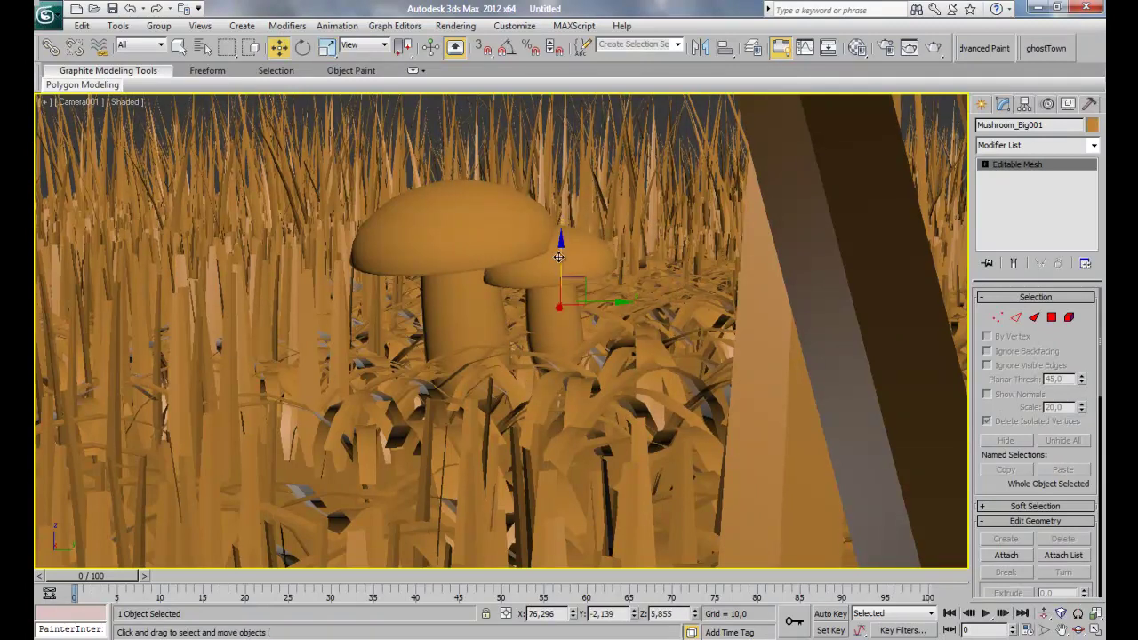
mouse_move(558, 258)
mouse_down()
mouse_move(565, 292)
mouse_move(601, 304)
mouse_move(594, 315)
mouse_move(525, 286)
mouse_up()
key(e)
key(w)
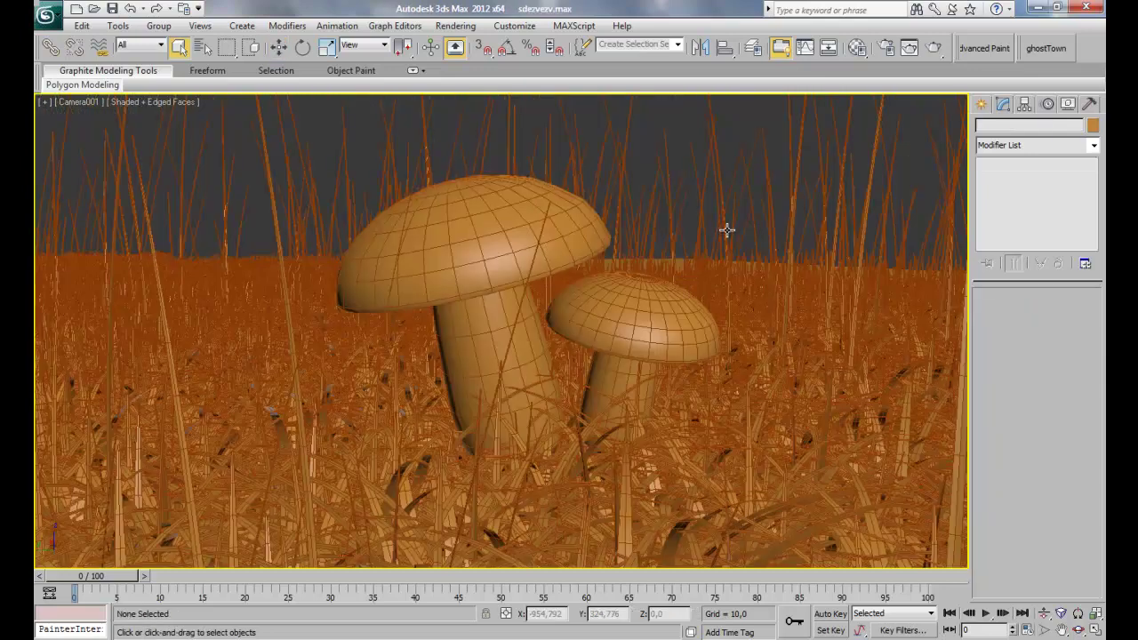
Turn off the edged faces in the Camera001 view and leave nothing selected
click(480, 235)
click(546, 245)
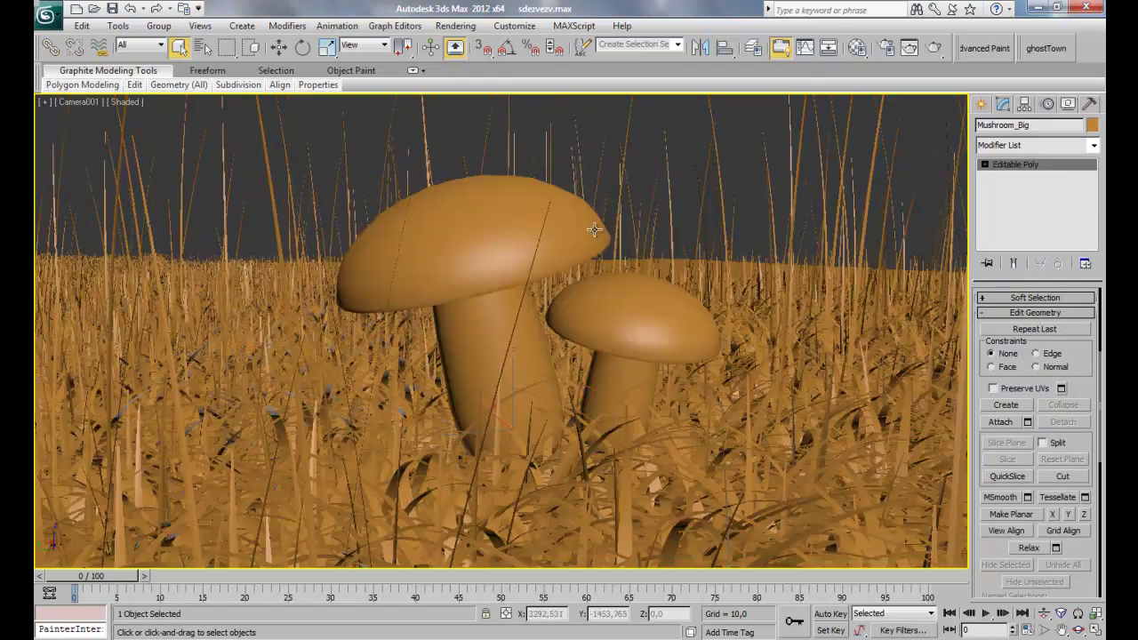
key(F4)
click(679, 178)
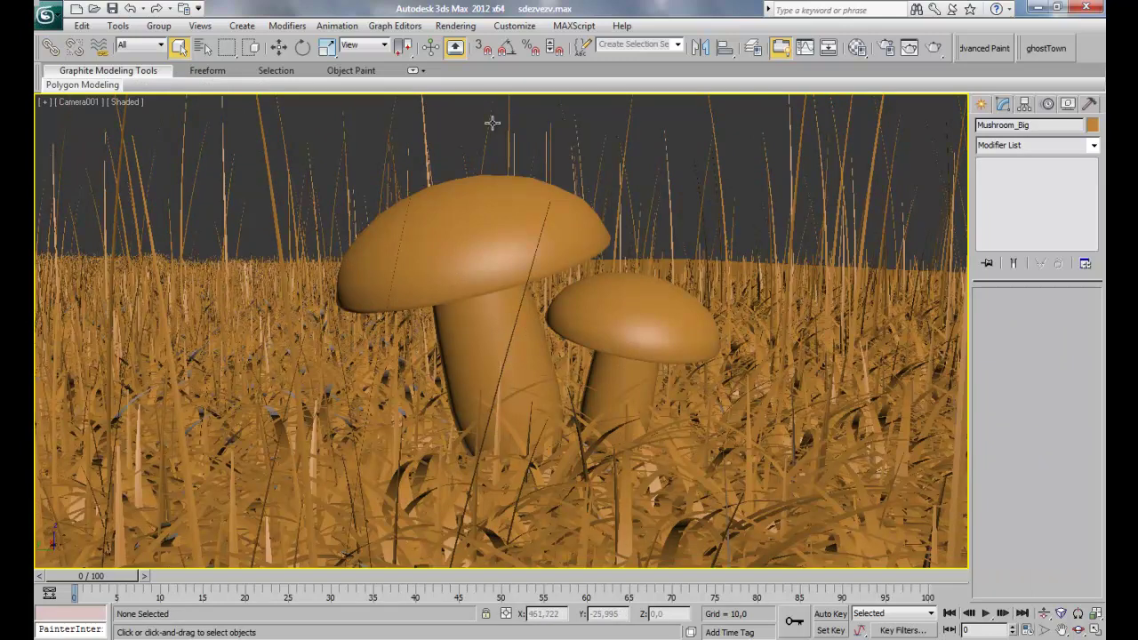
click(857, 156)
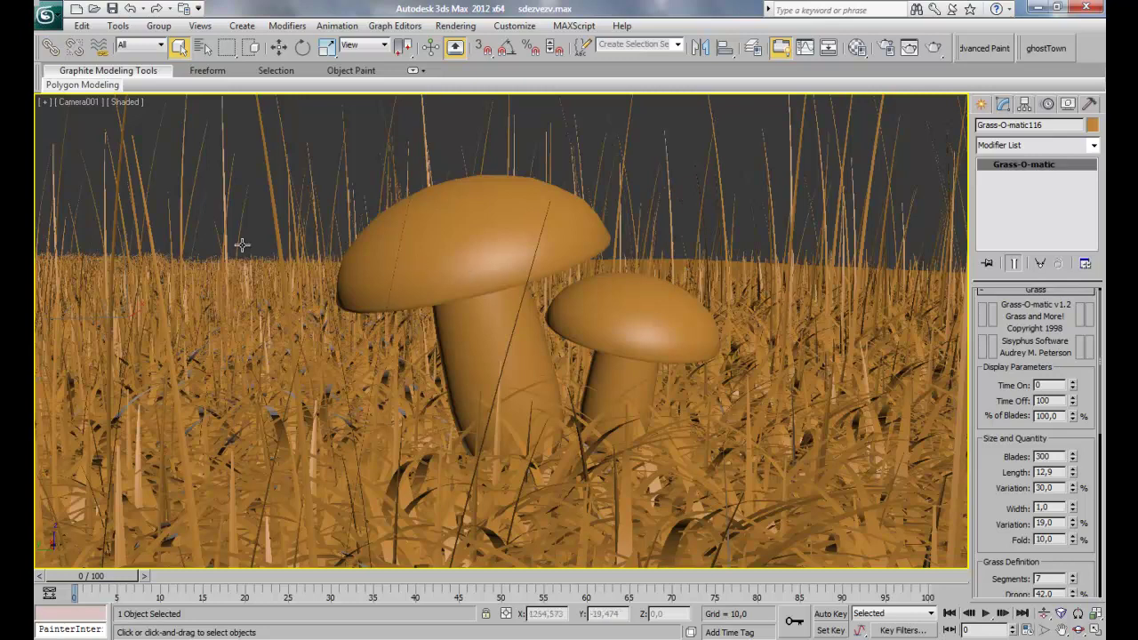
click(796, 206)
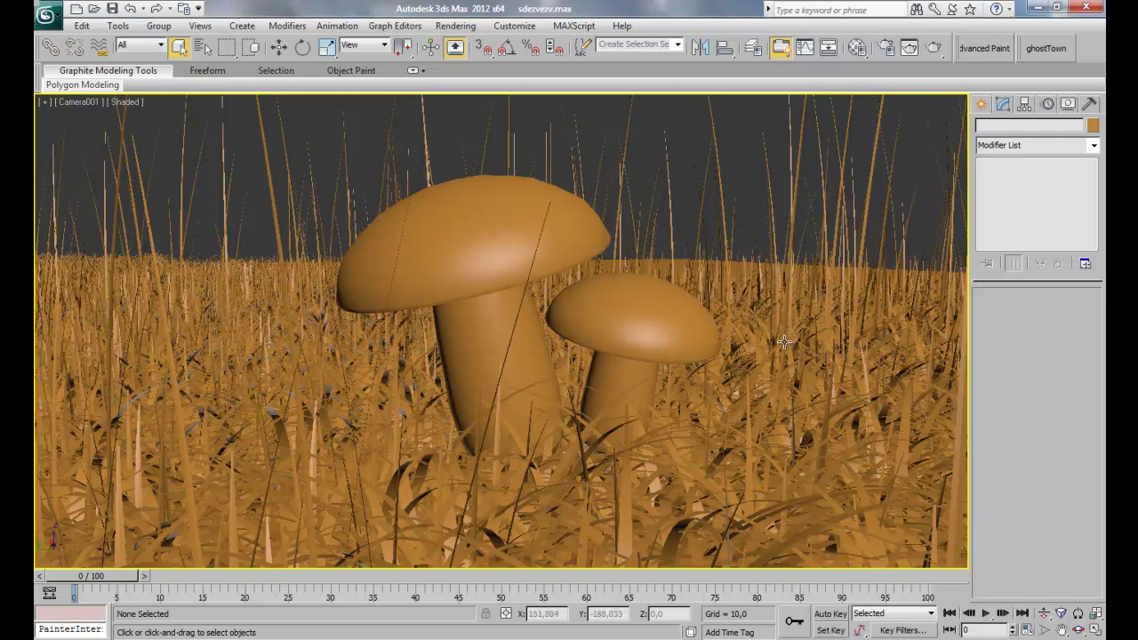
click(686, 344)
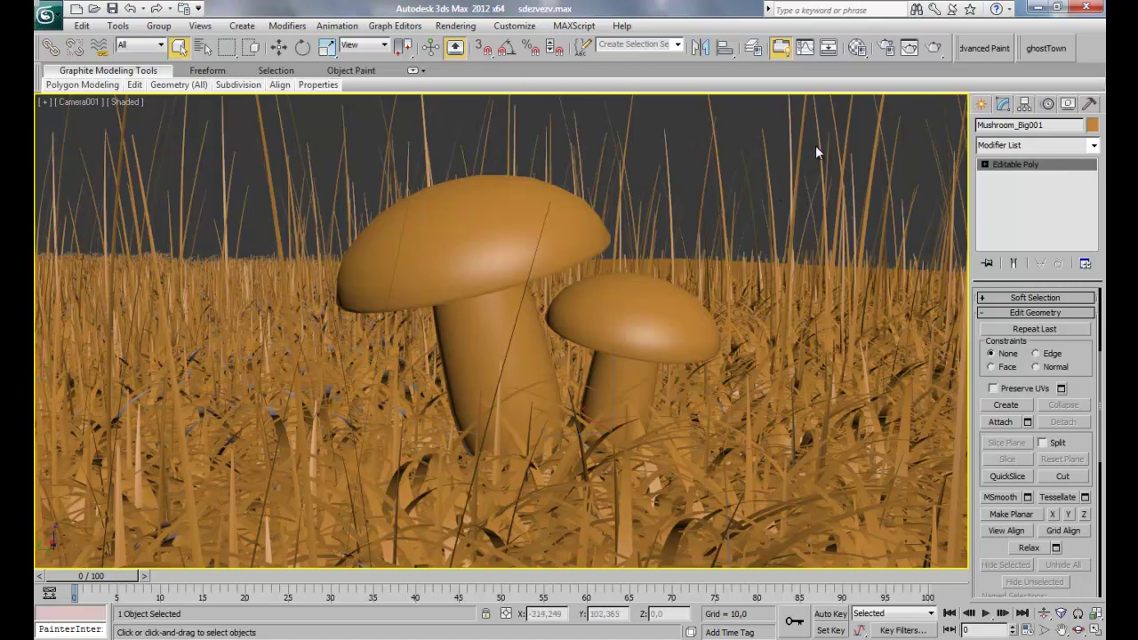
click(769, 201)
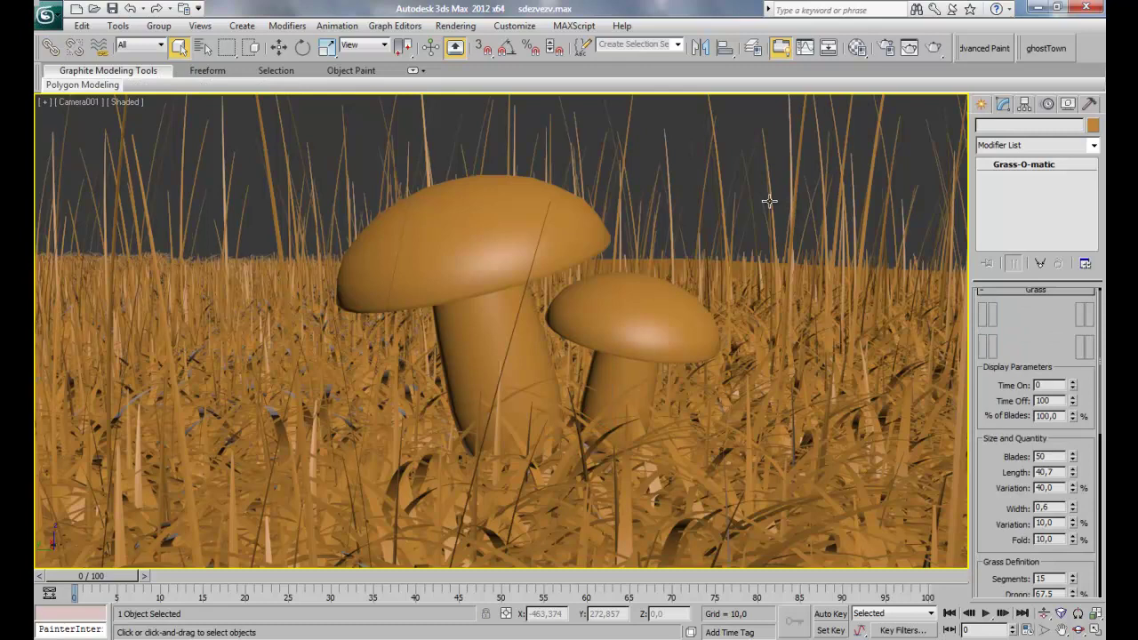
click(770, 200)
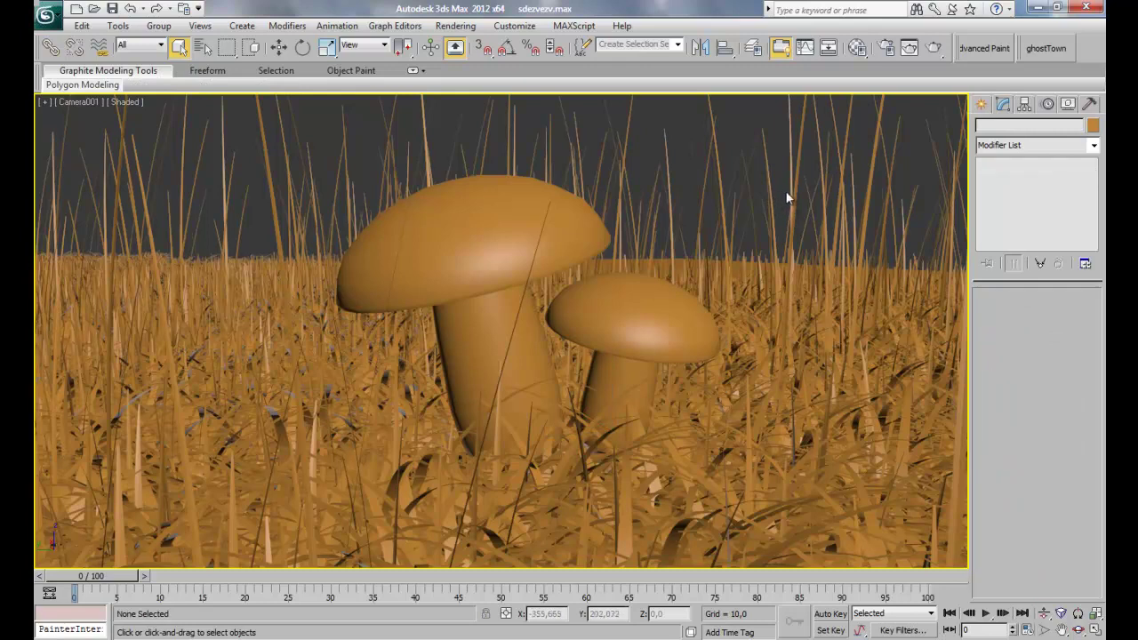
Set the blade length of the tall grass Grass-O-matic150 to 30 and deselect it
click(270, 190)
scroll(1041, 400, down, 2)
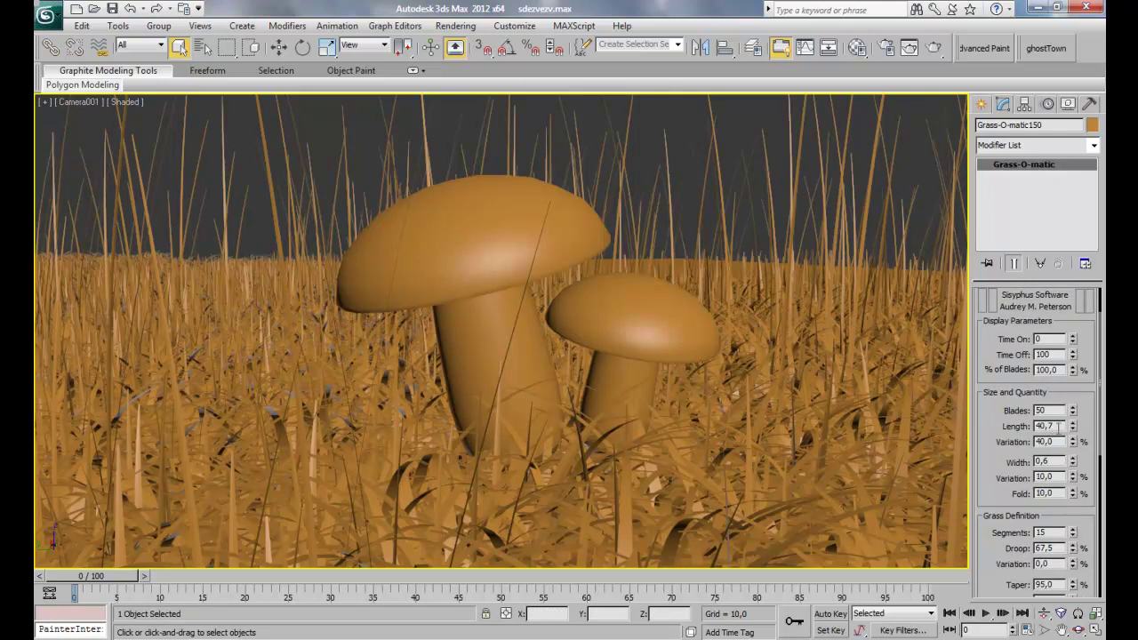
drag(1069, 422, 1069, 427)
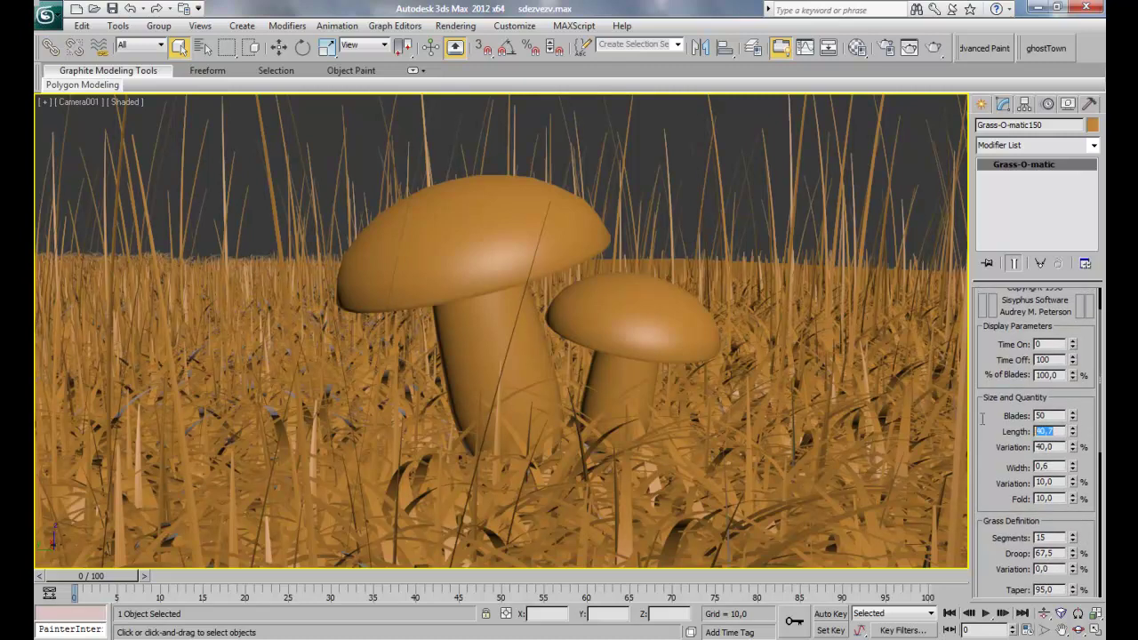
text(0)
key(Return)
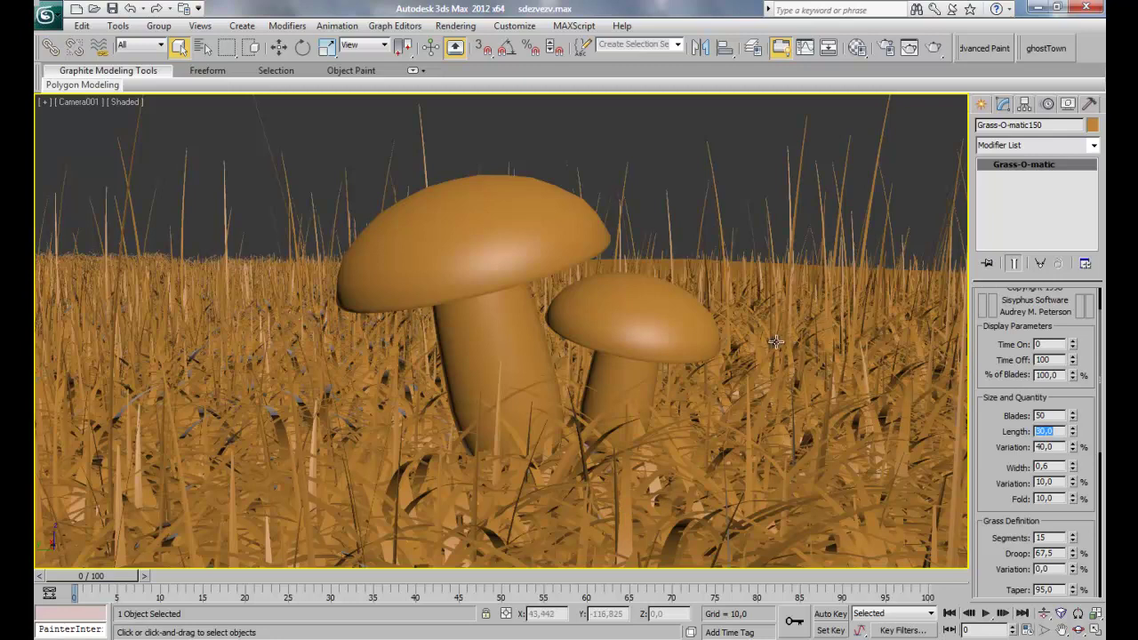
click(724, 176)
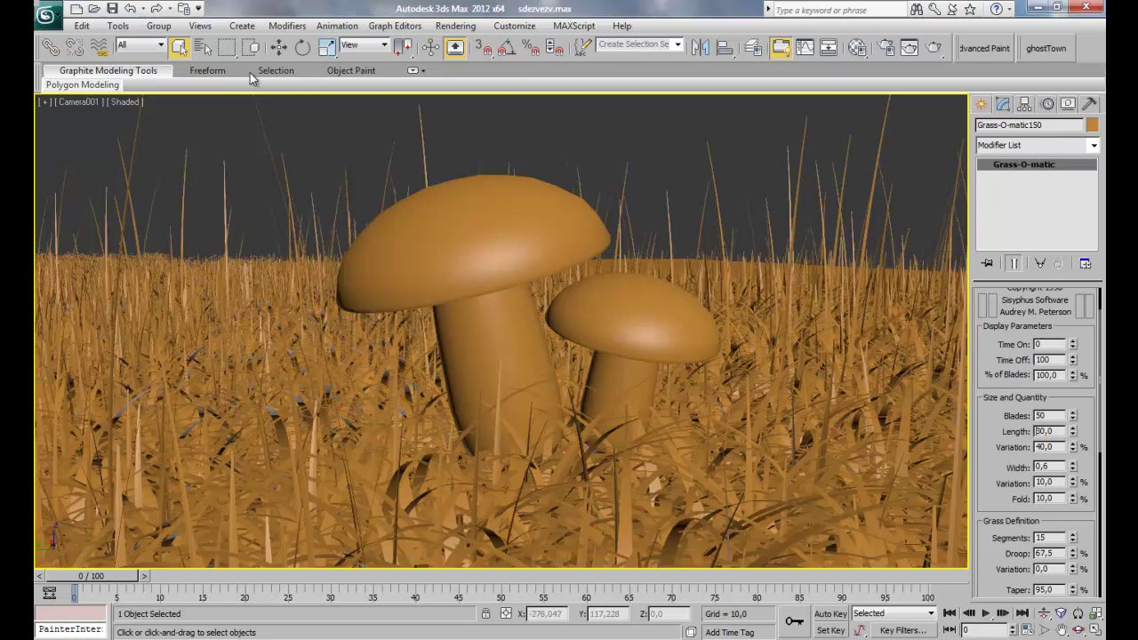
Select Grass-O-matic002 by name and try a blade count of 250 for the tall grass
click(207, 52)
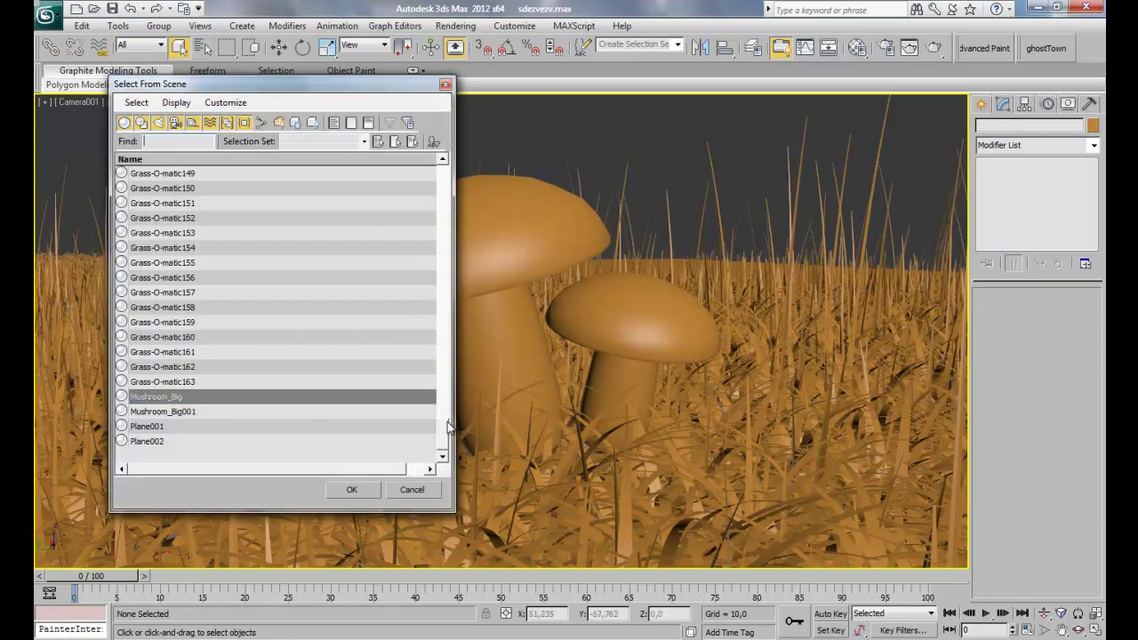
drag(447, 421, 448, 178)
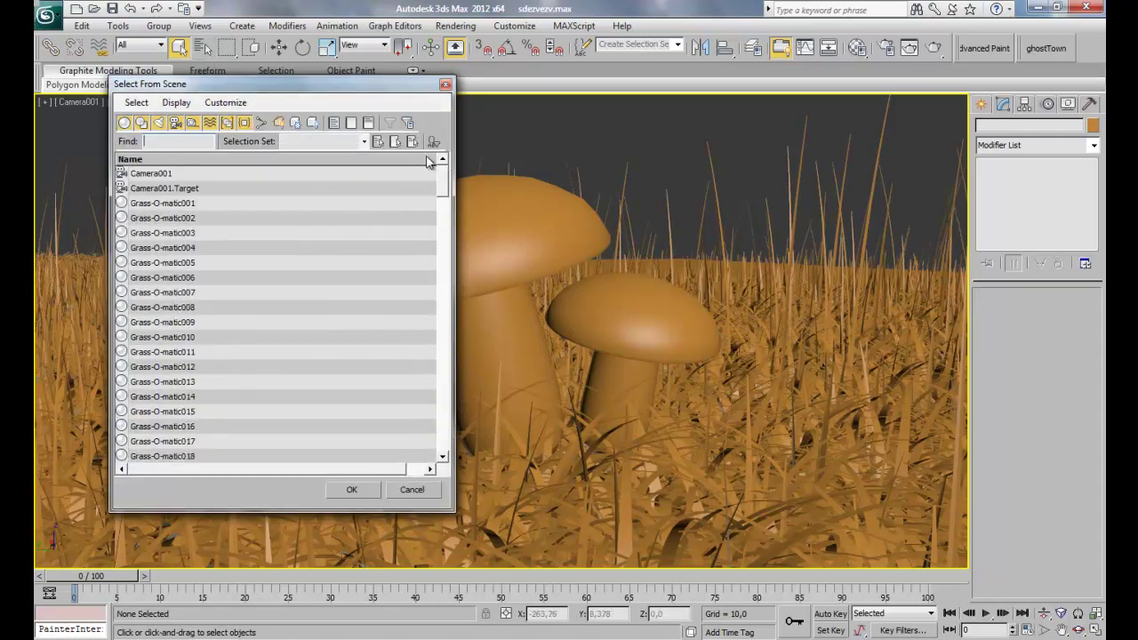
double_click(220, 222)
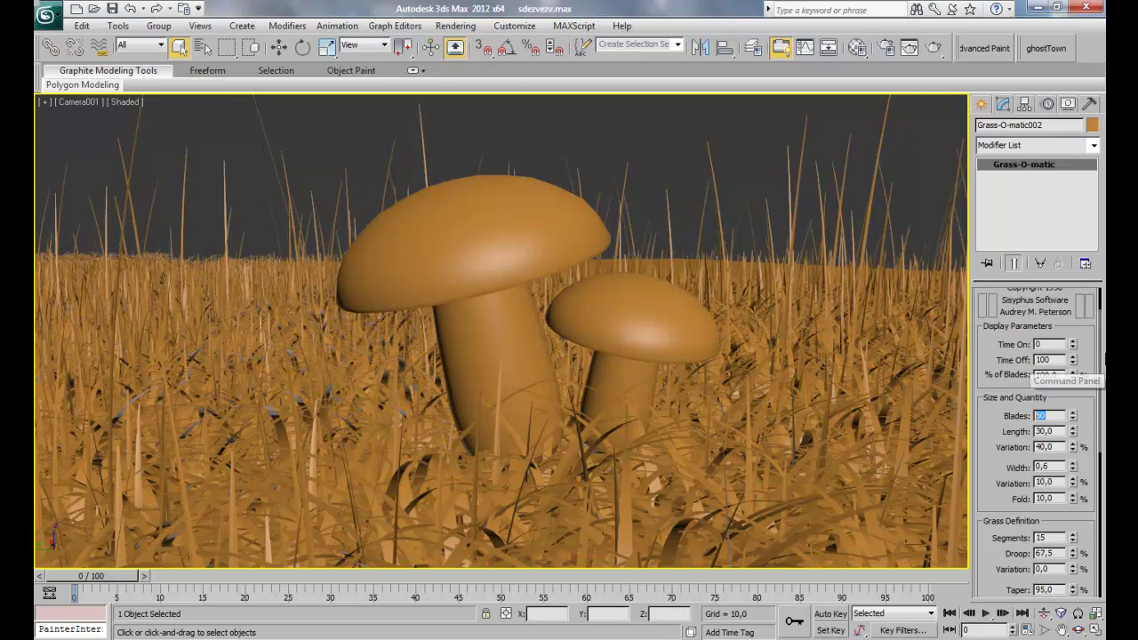
key(Return)
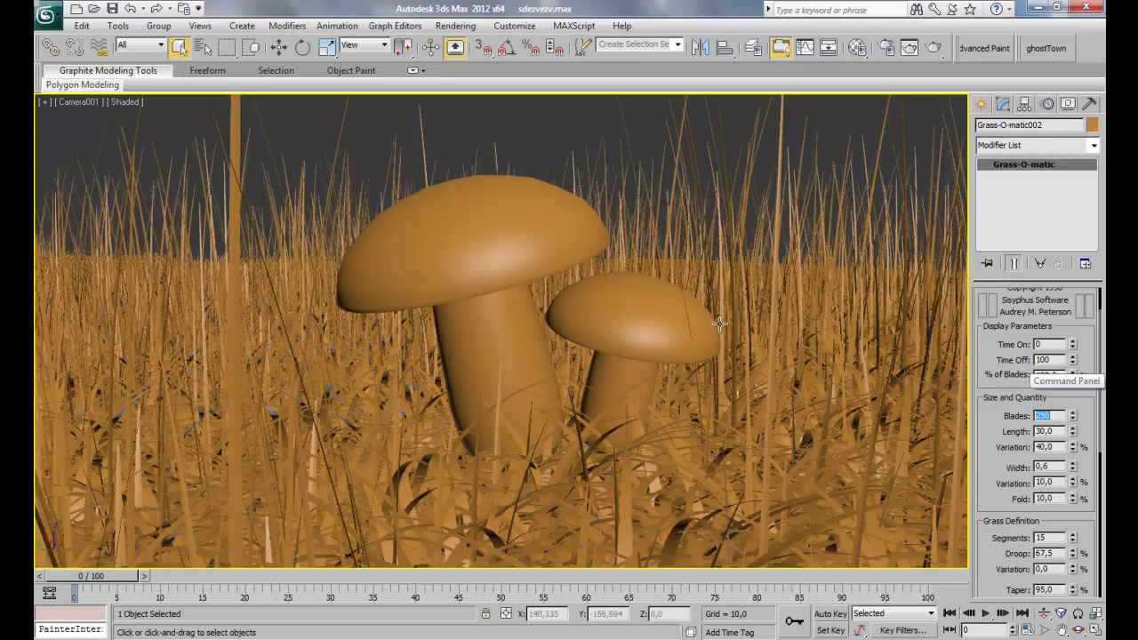
click(719, 324)
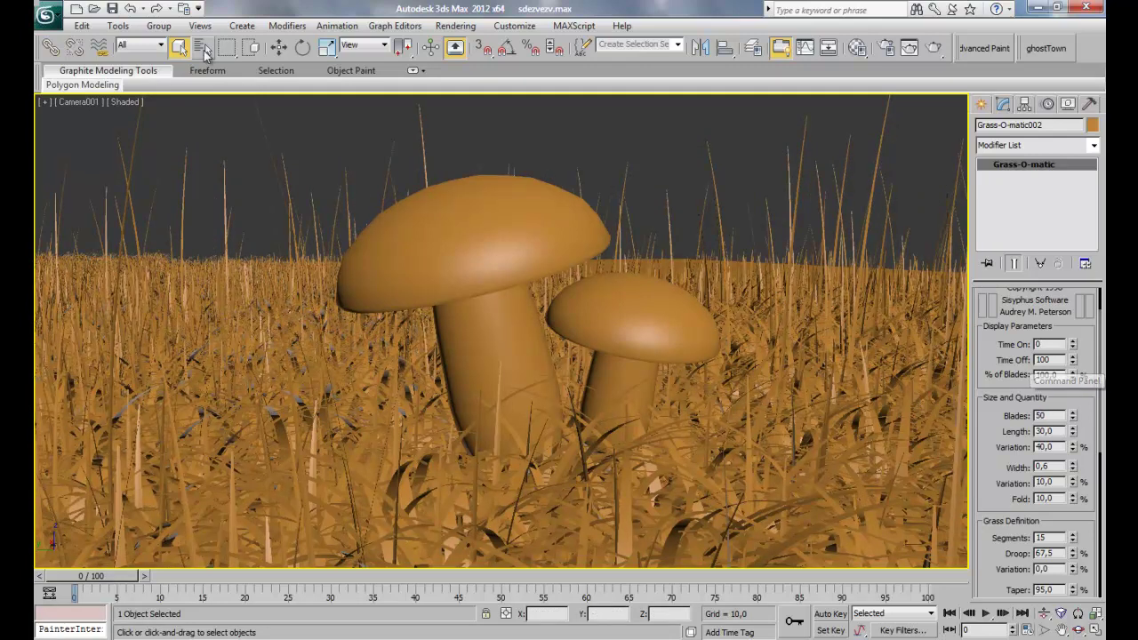
Select Grass-O-matic001 by name, raise its blade count to 650 after trying 450, and deselect it
click(204, 48)
double_click(209, 216)
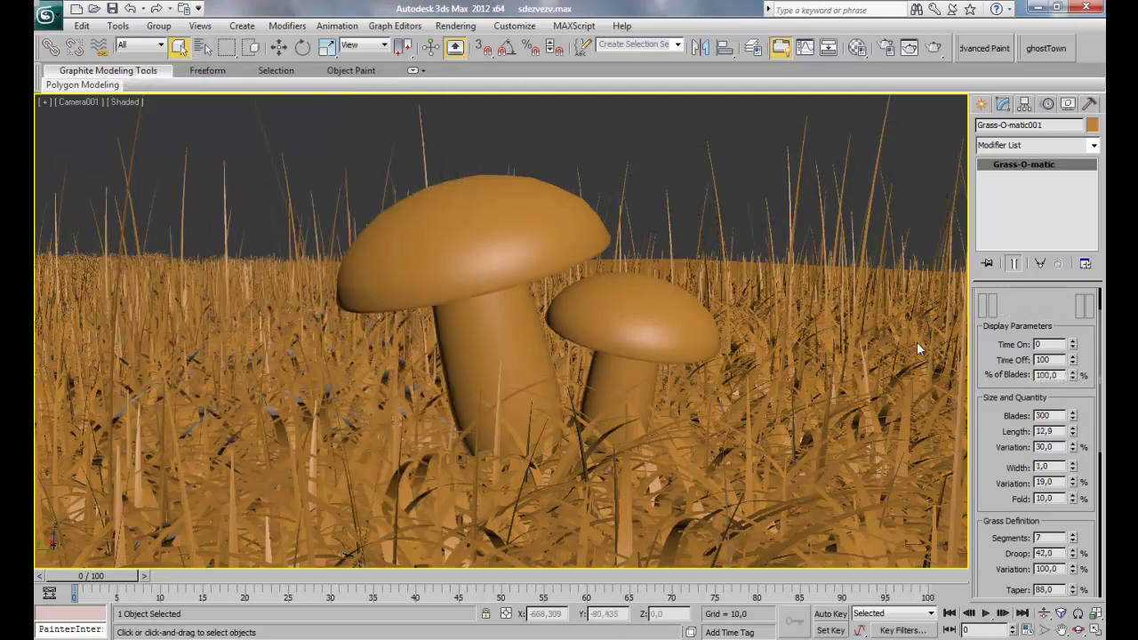
double_click(1045, 415)
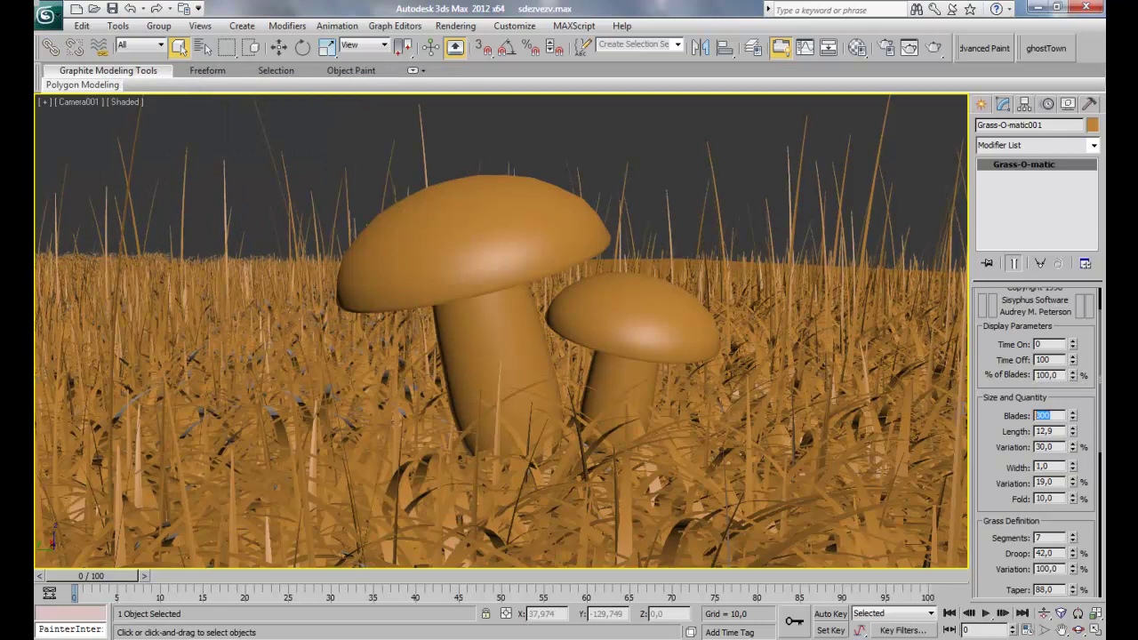
text(450)
key(Return)
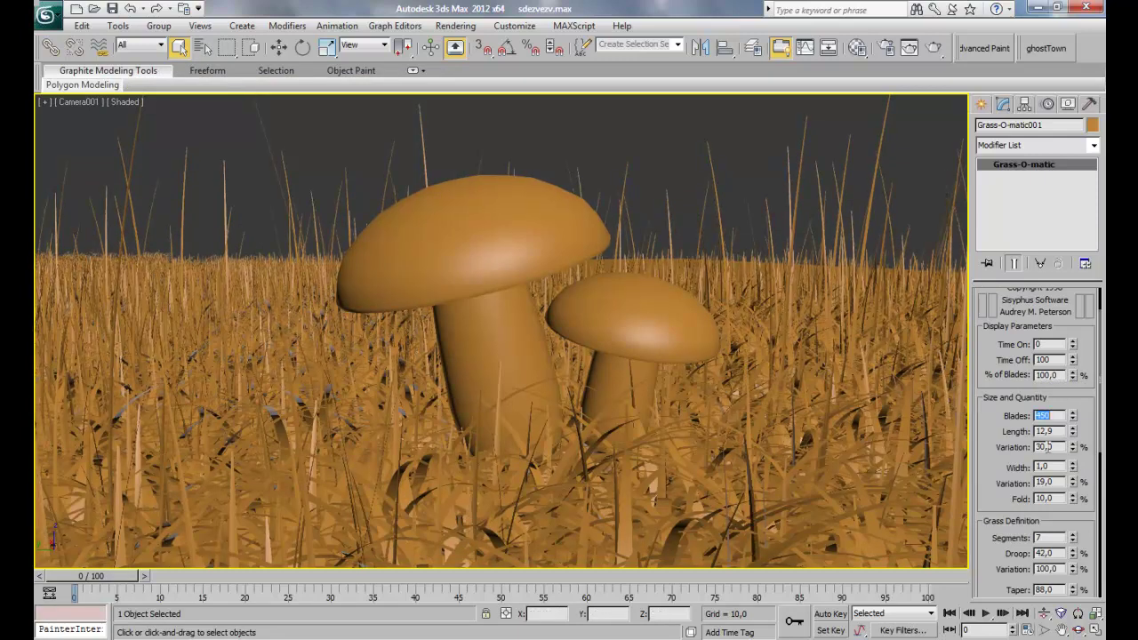
key(Return)
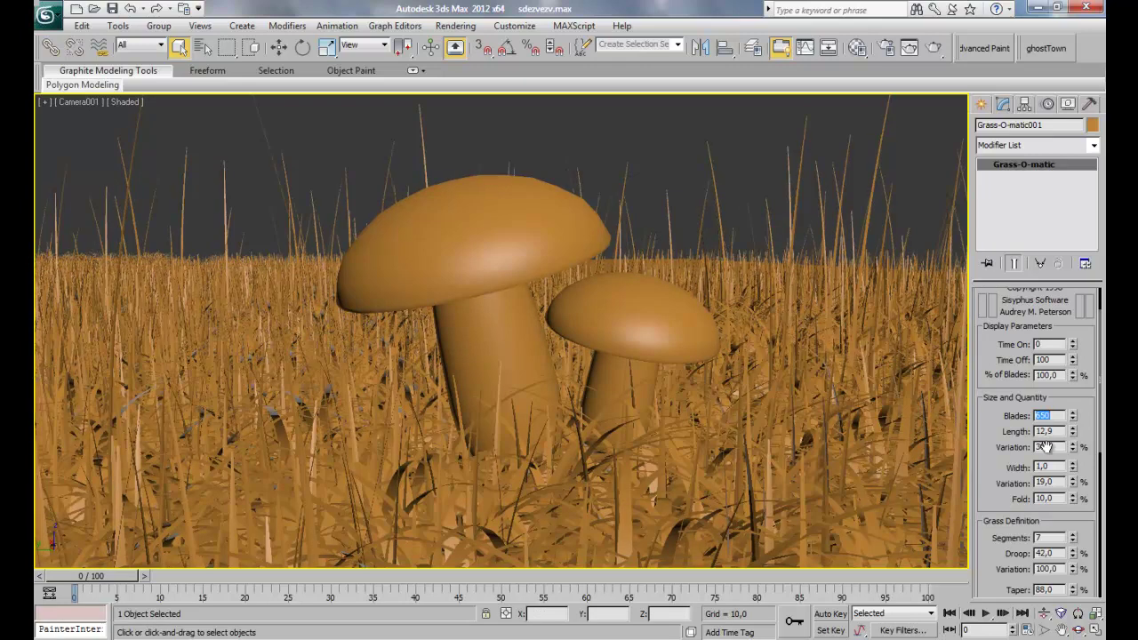
click(636, 180)
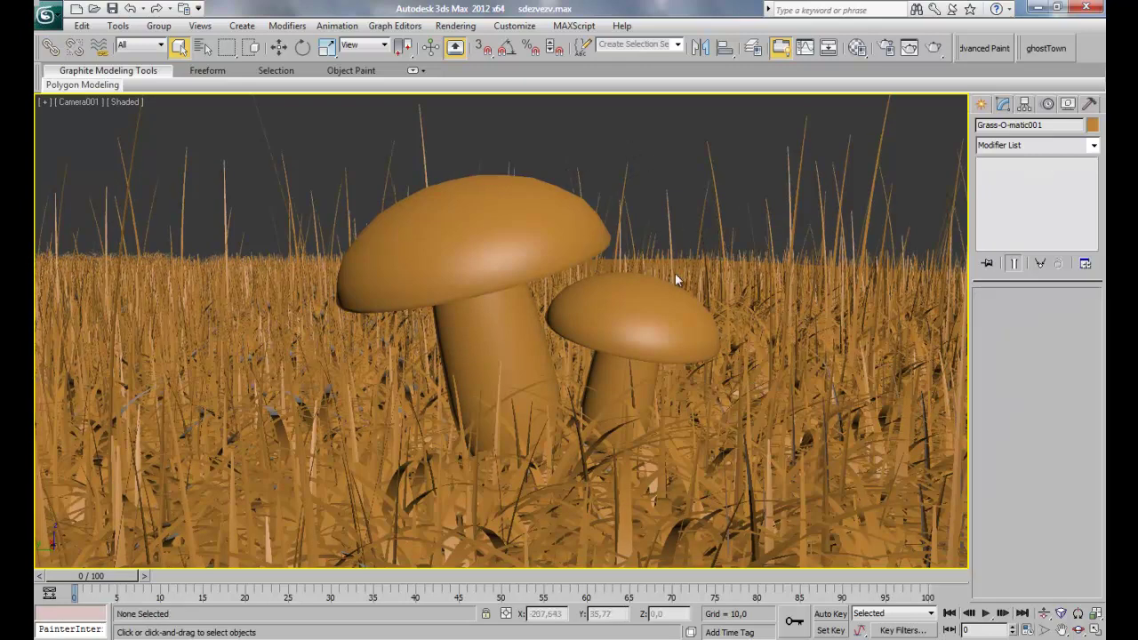
Draw a plane primitive over the grass beside the two mushrooms in the top view
click(620, 335)
key(t)
key(z)
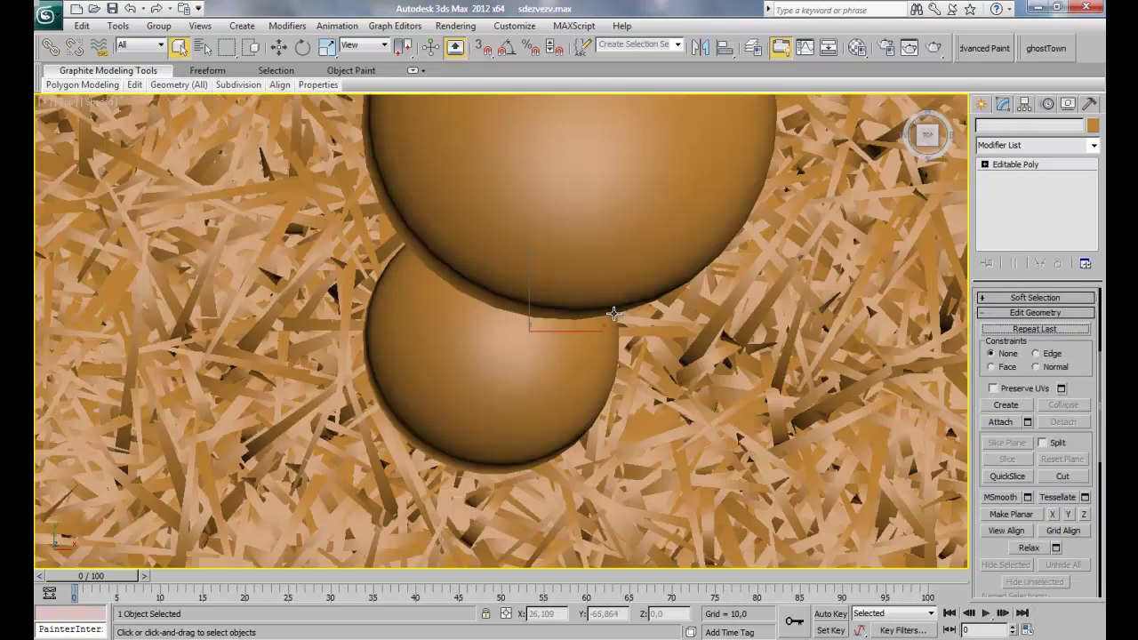
scroll(564, 359, down, 6)
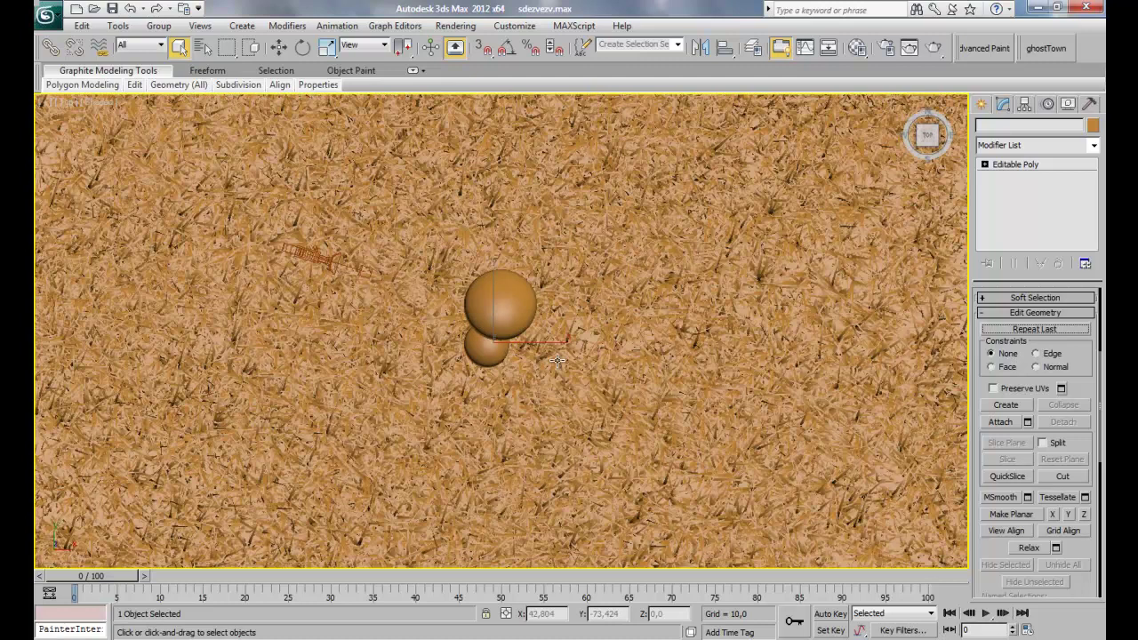
scroll(557, 360, down, 2)
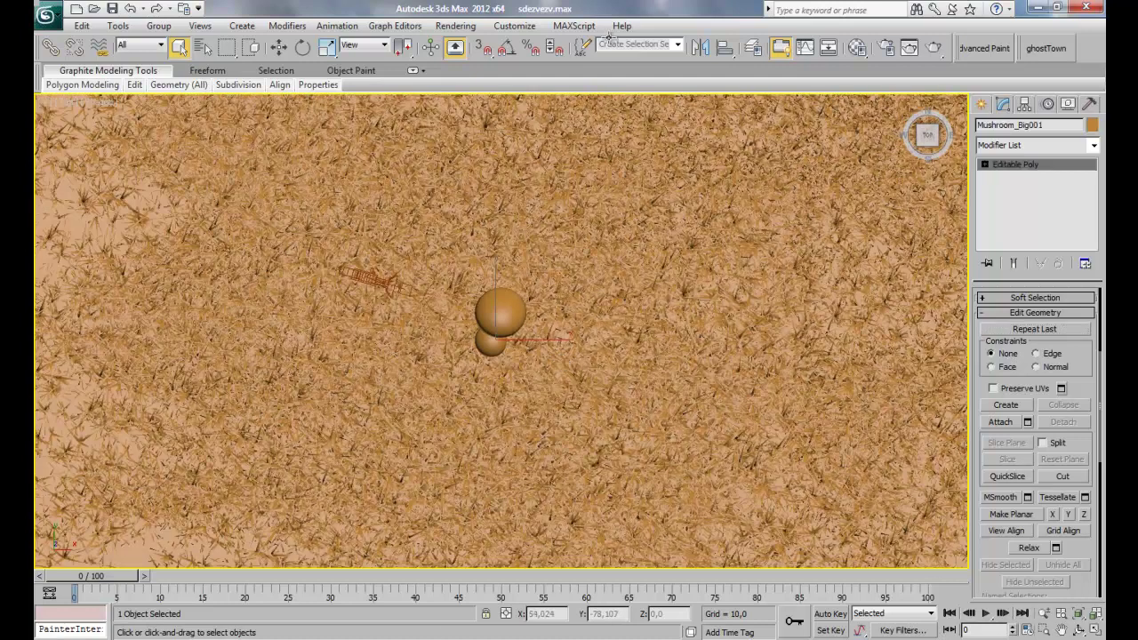
scroll(700, 246, up, 2)
click(982, 104)
click(1066, 262)
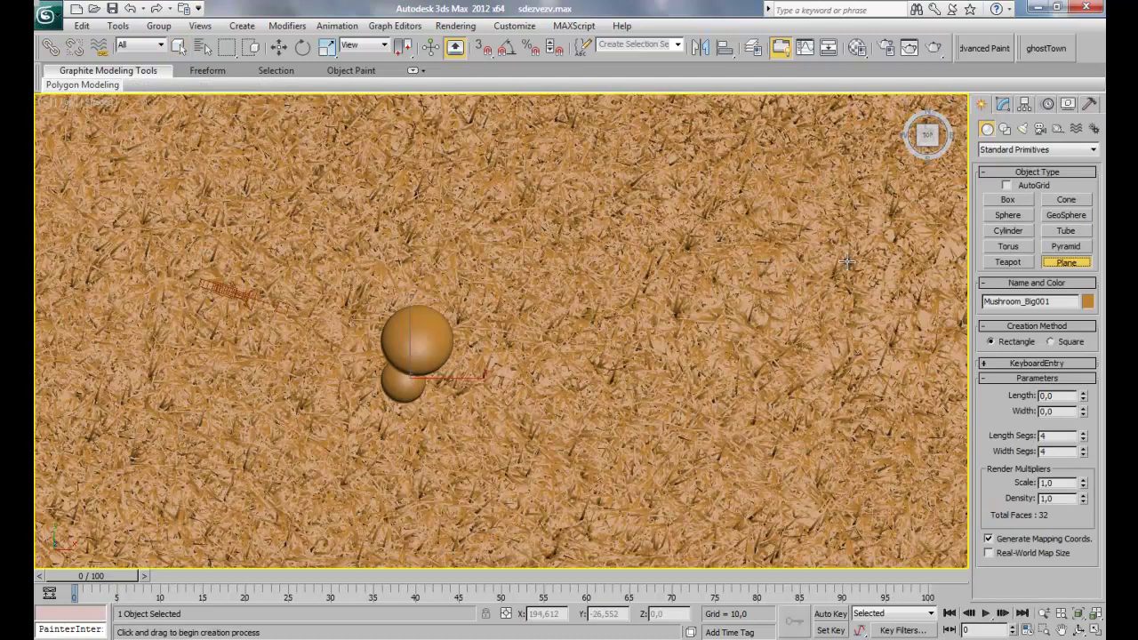
drag(681, 445, 841, 639)
right_click(659, 421)
Examine the new plane's position within the grass field in wireframe display, returning to shaded display
key(F3)
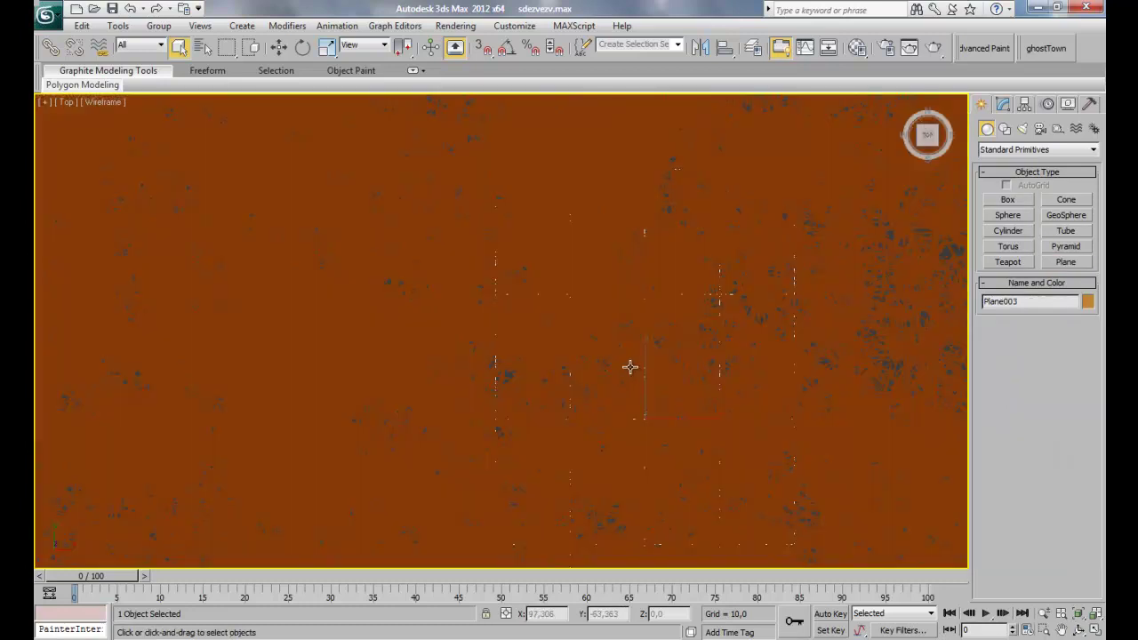
scroll(632, 365, up, 2)
scroll(642, 369, down, 3)
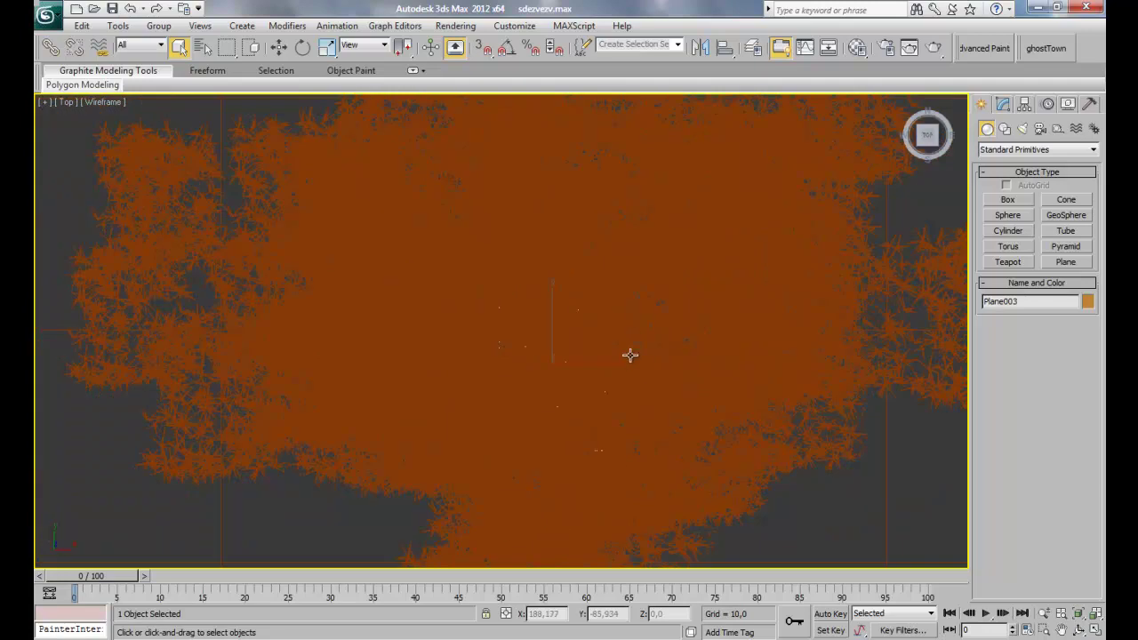
scroll(625, 305, down, 2)
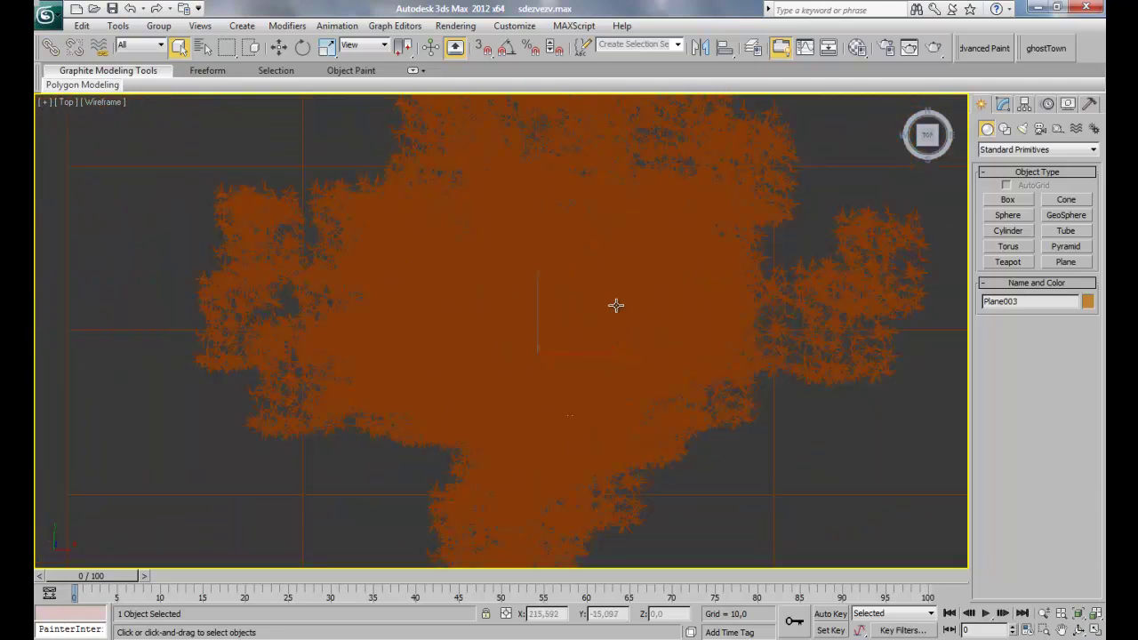
scroll(617, 305, up, 2)
key(F3)
scroll(574, 312, up, 2)
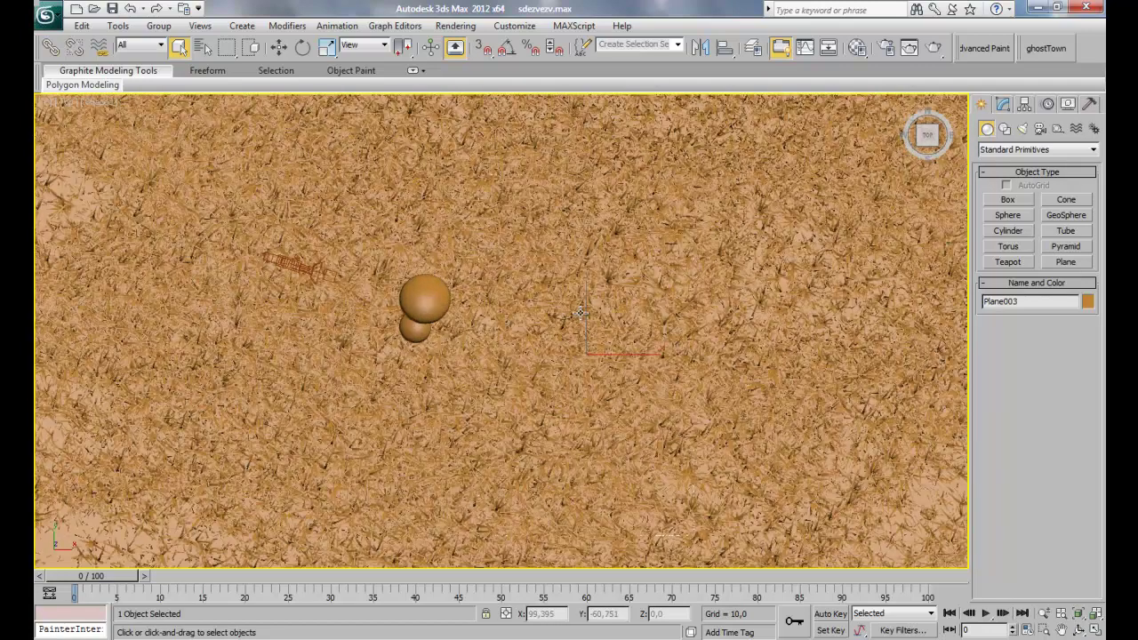
Turn on angle snap and rotate the plane -90 degrees about the Y axis to stand it upright in the grass
key(e)
key(F3)
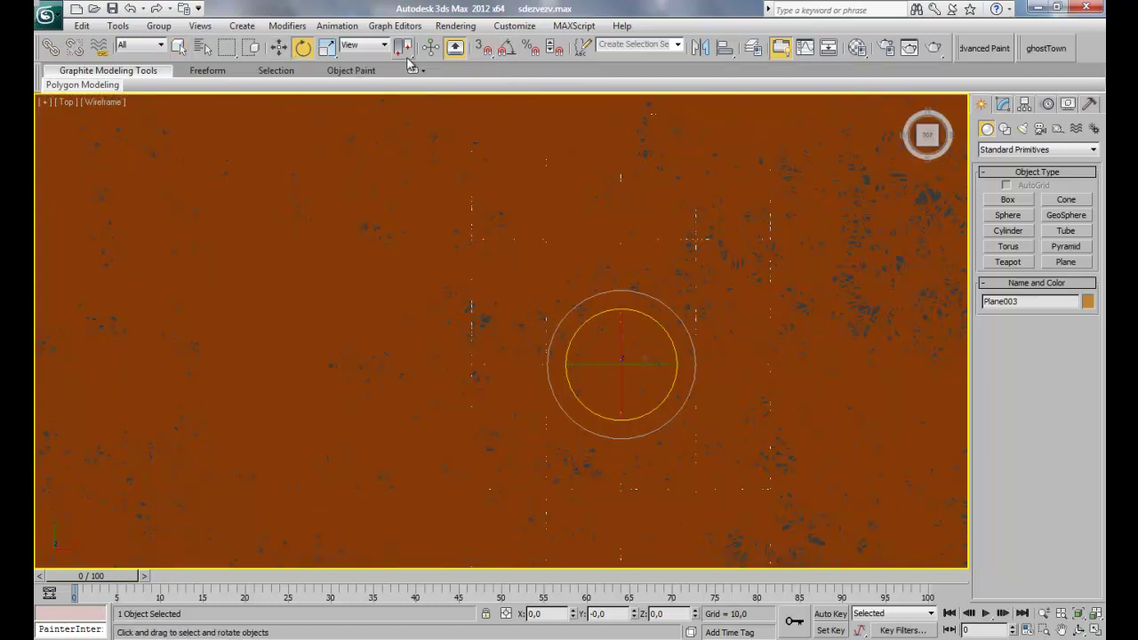
click(512, 52)
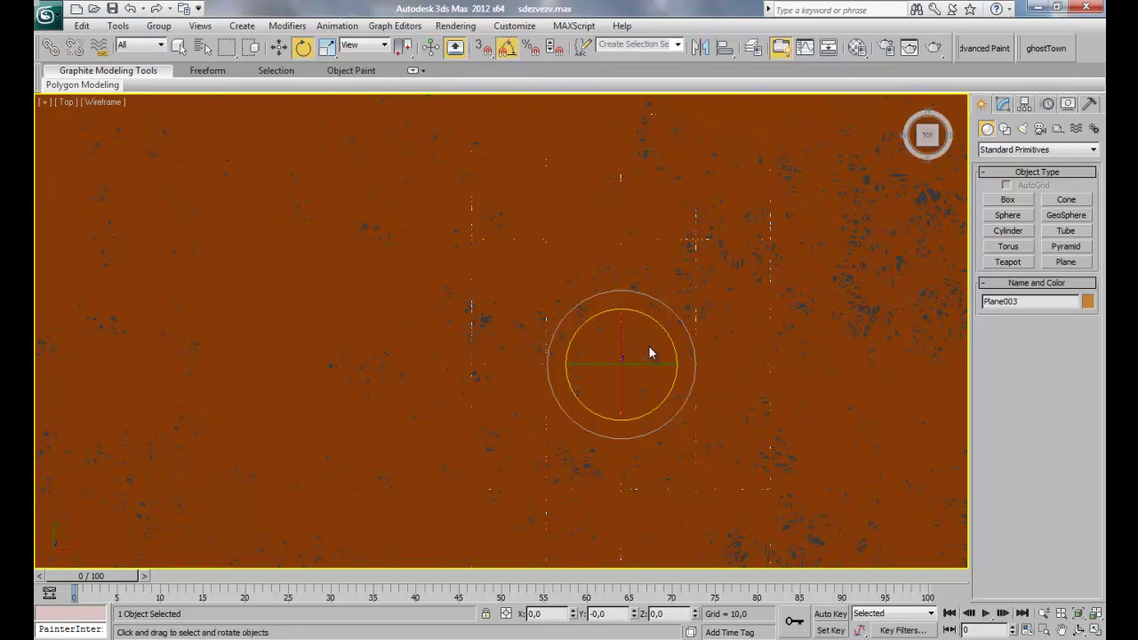
drag(660, 364, 594, 370)
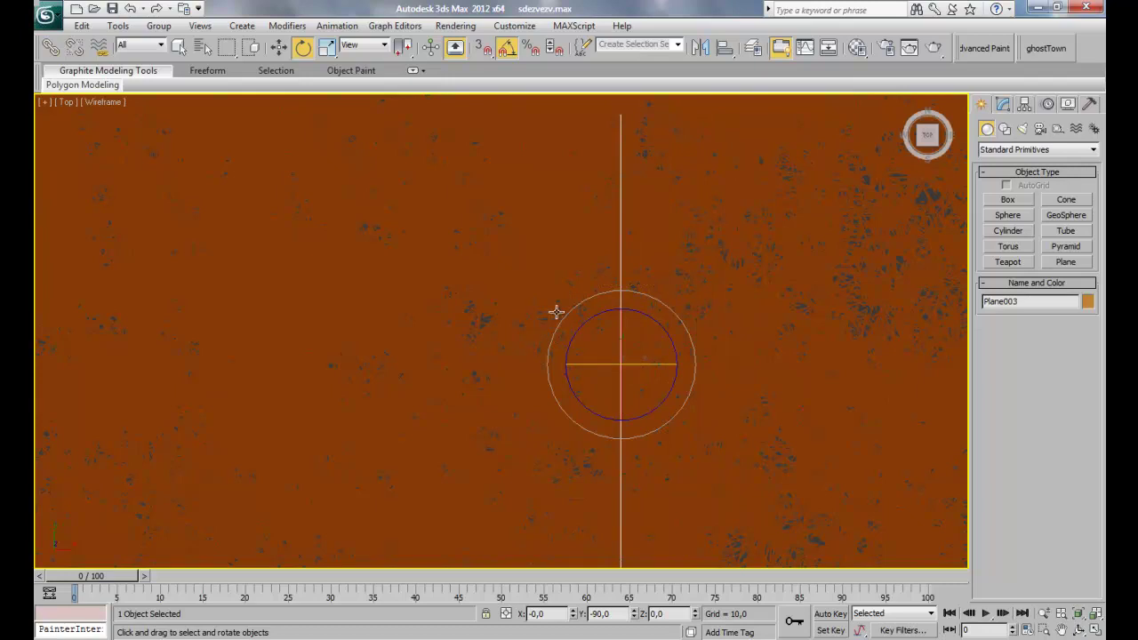
In the camera view, rotate the upright plane -15 degrees about the Z axis to face the camera behind the mushrooms
key(c)
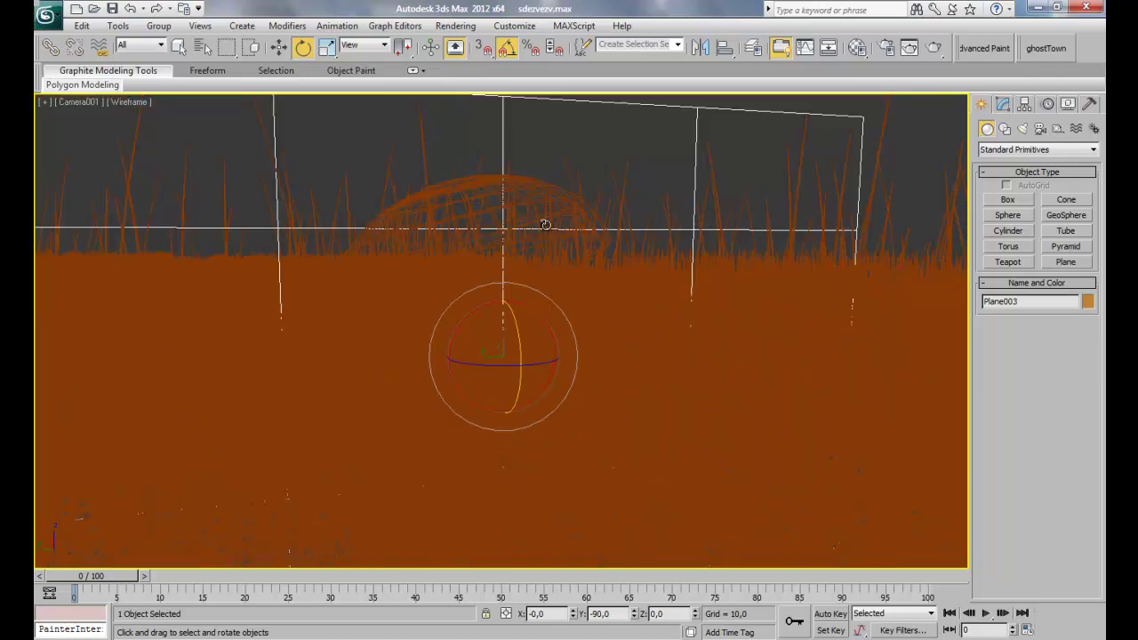
key(F3)
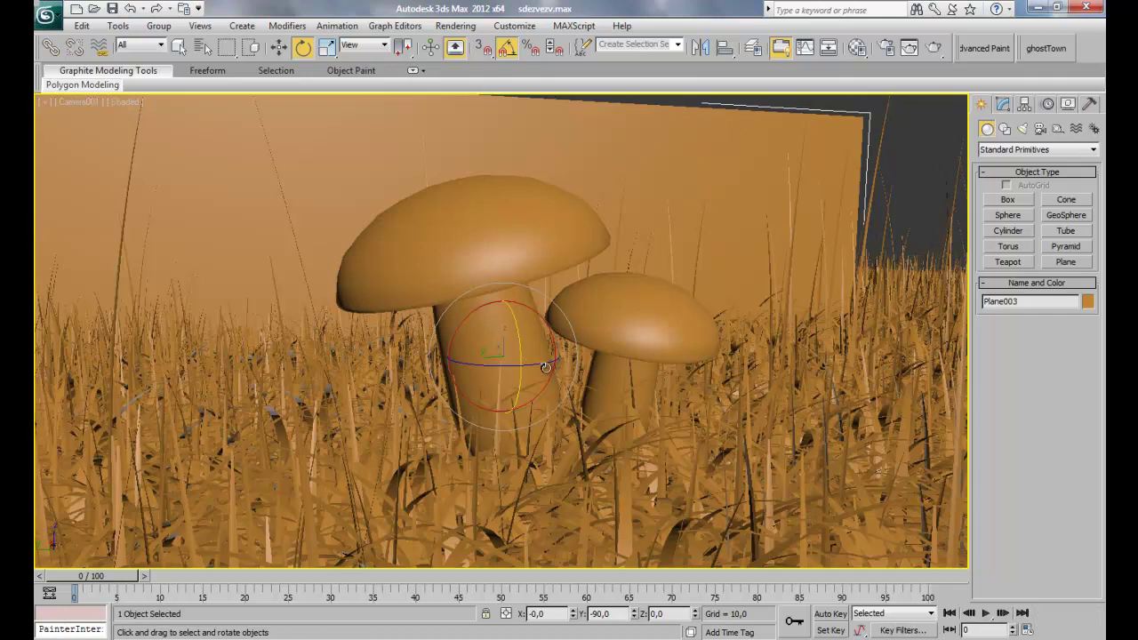
drag(537, 365, 535, 367)
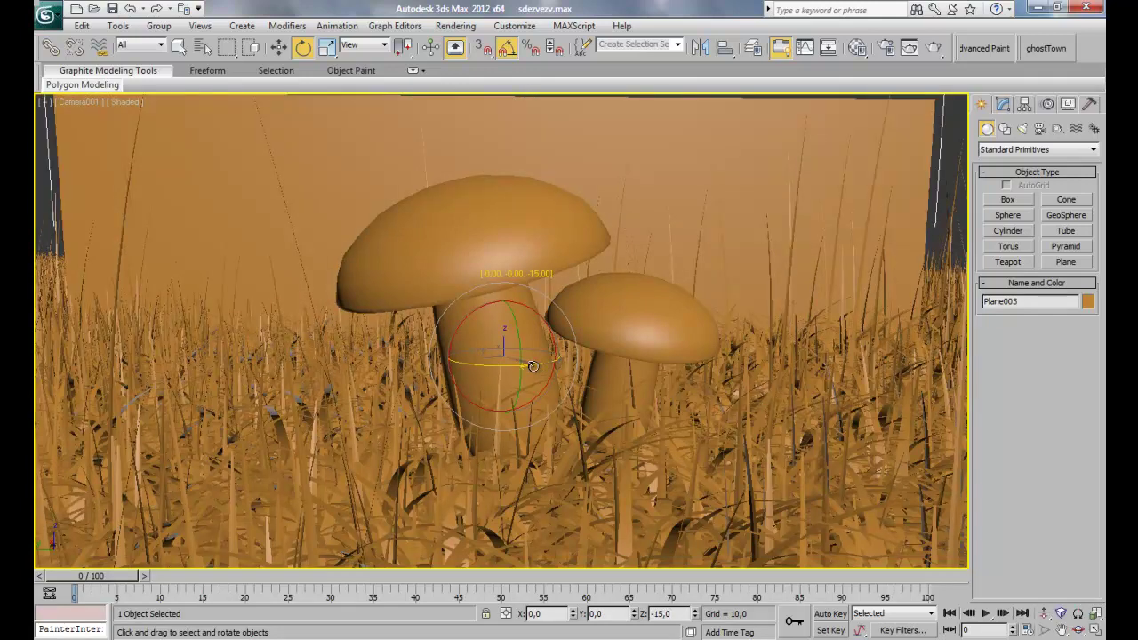
click(504, 347)
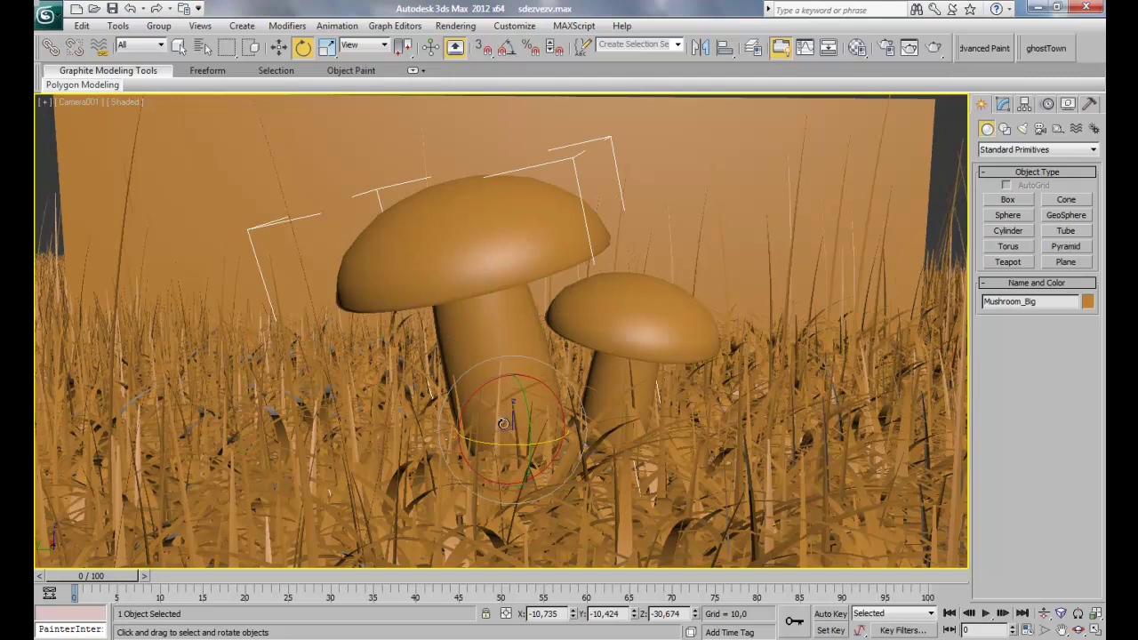
key(ctrl+z)
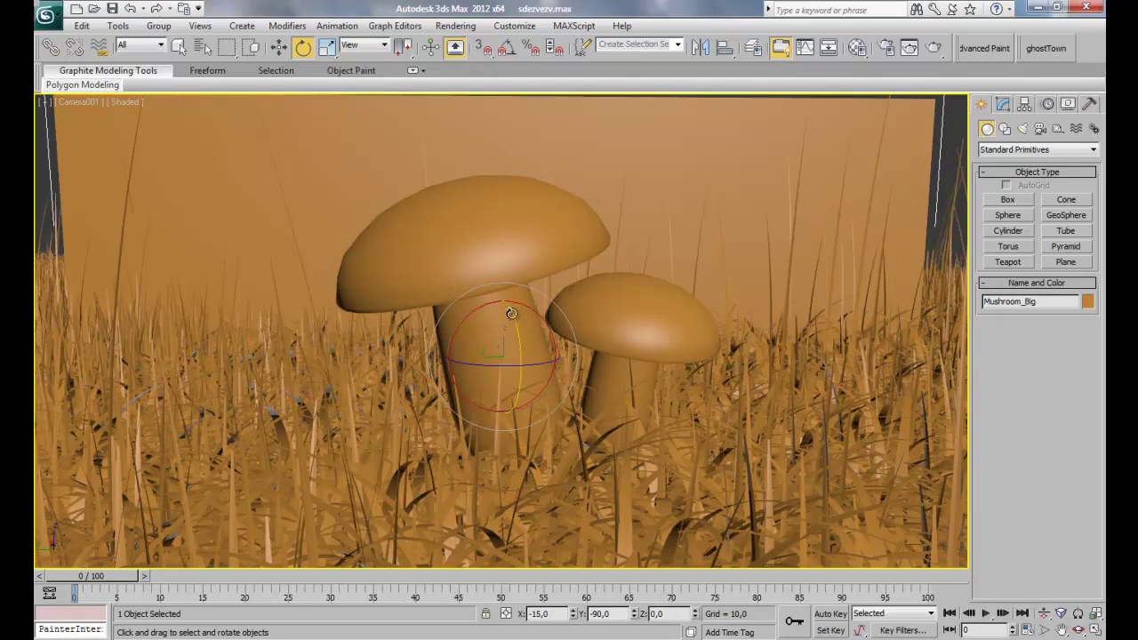
Switch the reference coordinate system to Local and tilt the plane about its own axis in the camera view
drag(513, 316, 501, 325)
right_click(504, 340)
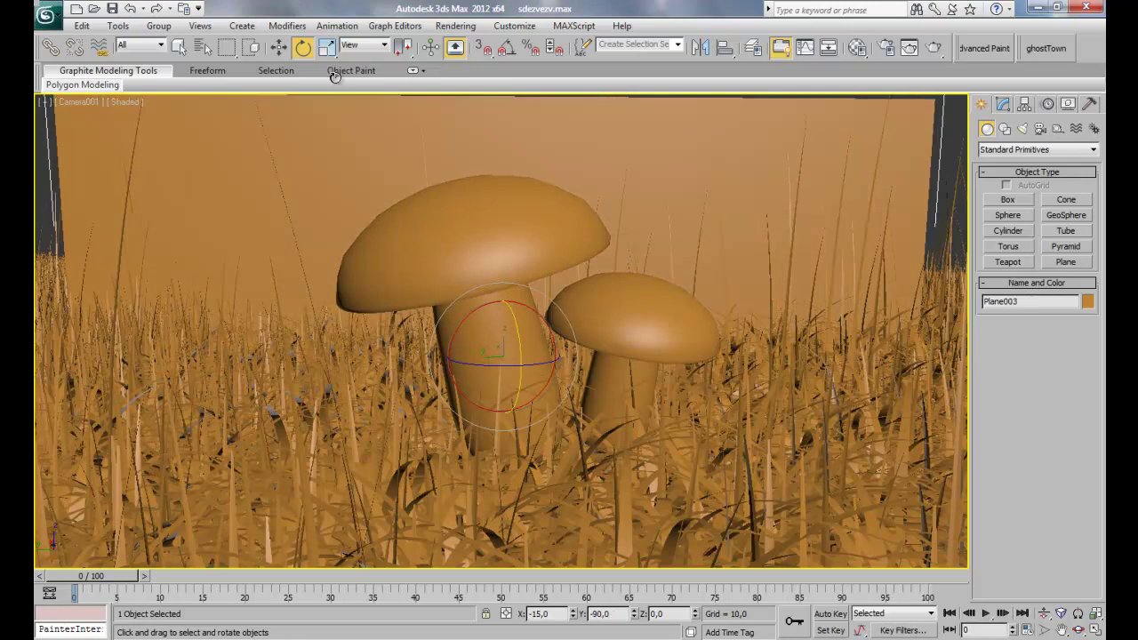
click(365, 44)
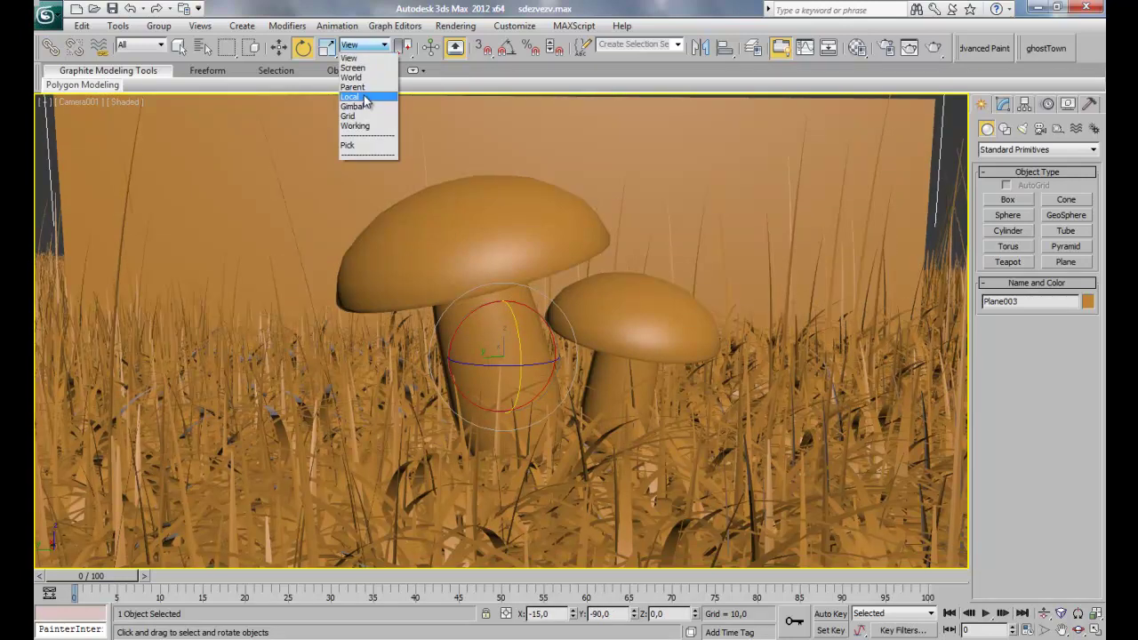
click(364, 97)
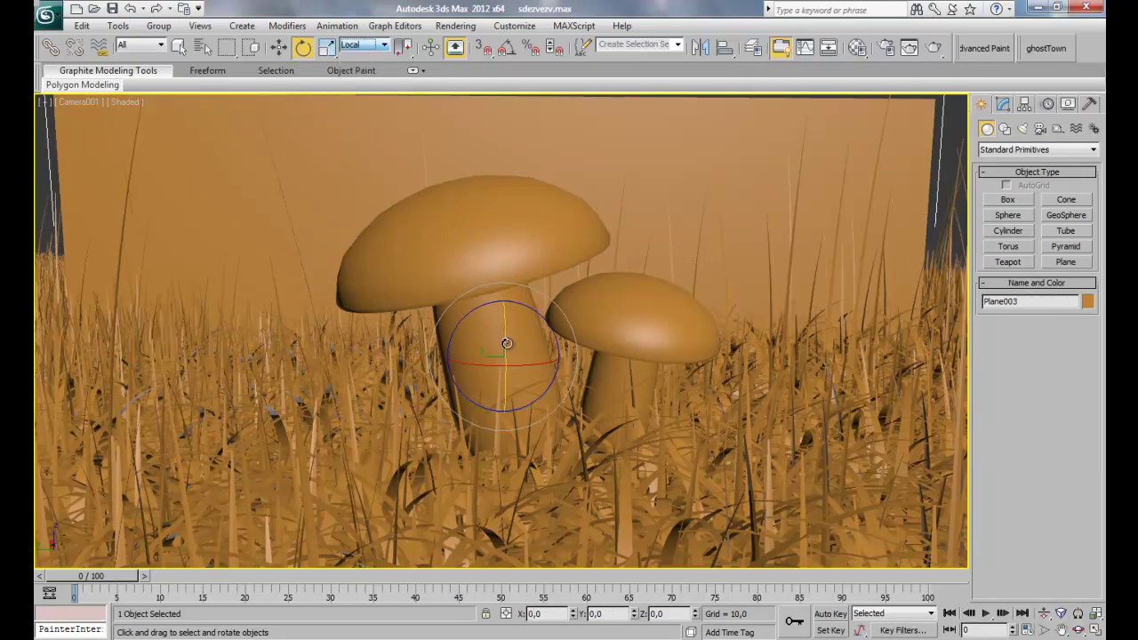
drag(505, 338, 492, 362)
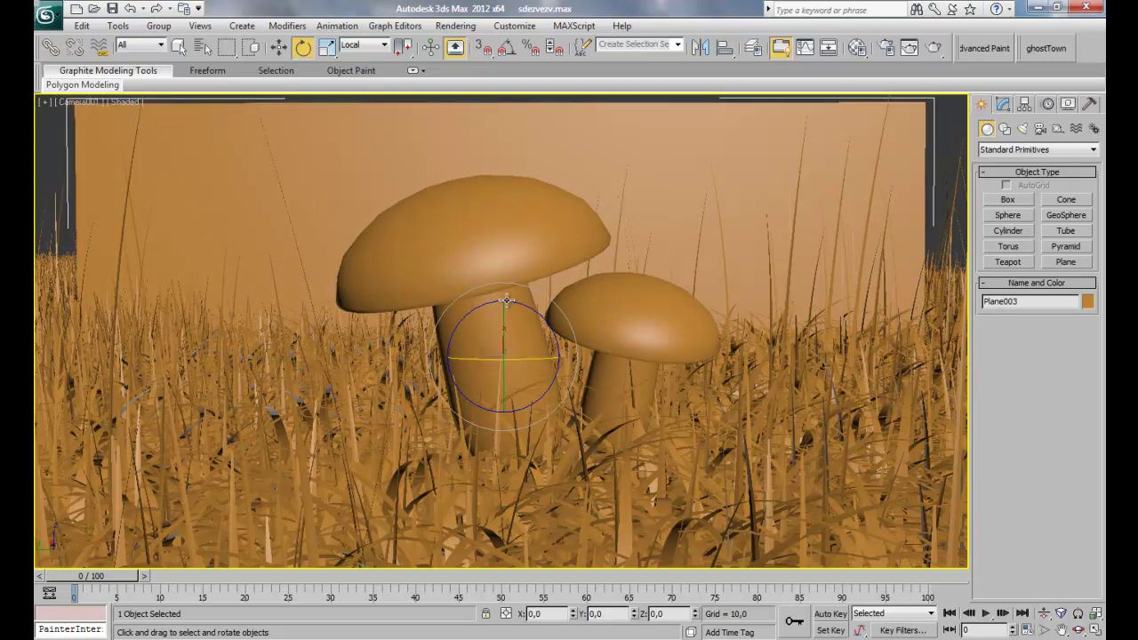
Raise the plane to about Z 3.4 and enlarge it to length 214.504 and width 142.452 to fill the background
key(w)
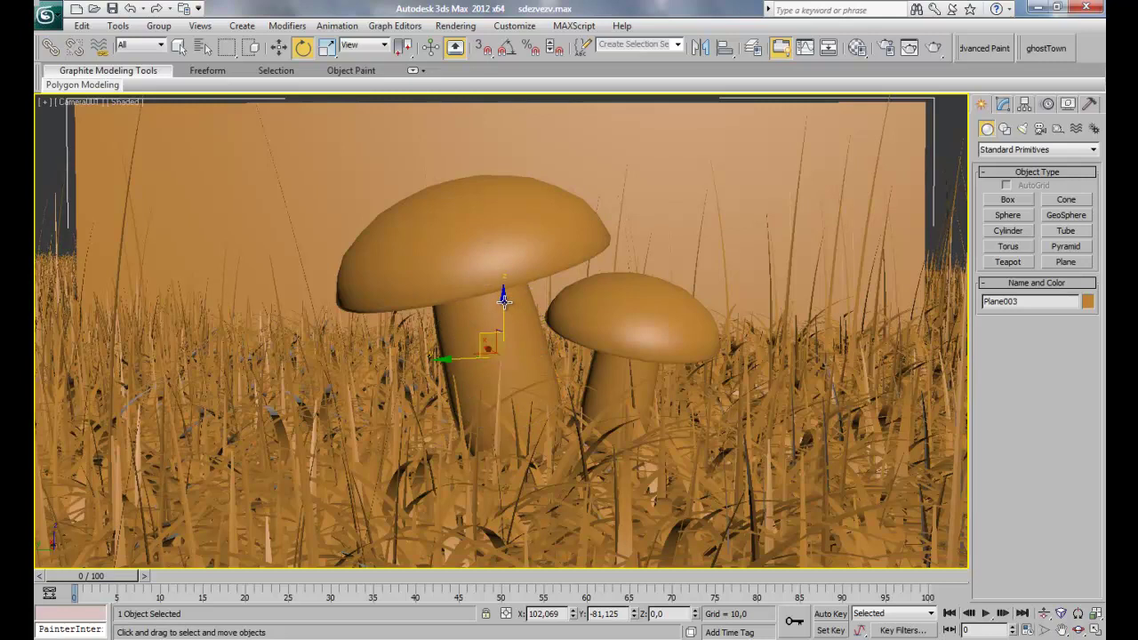
drag(503, 300, 503, 283)
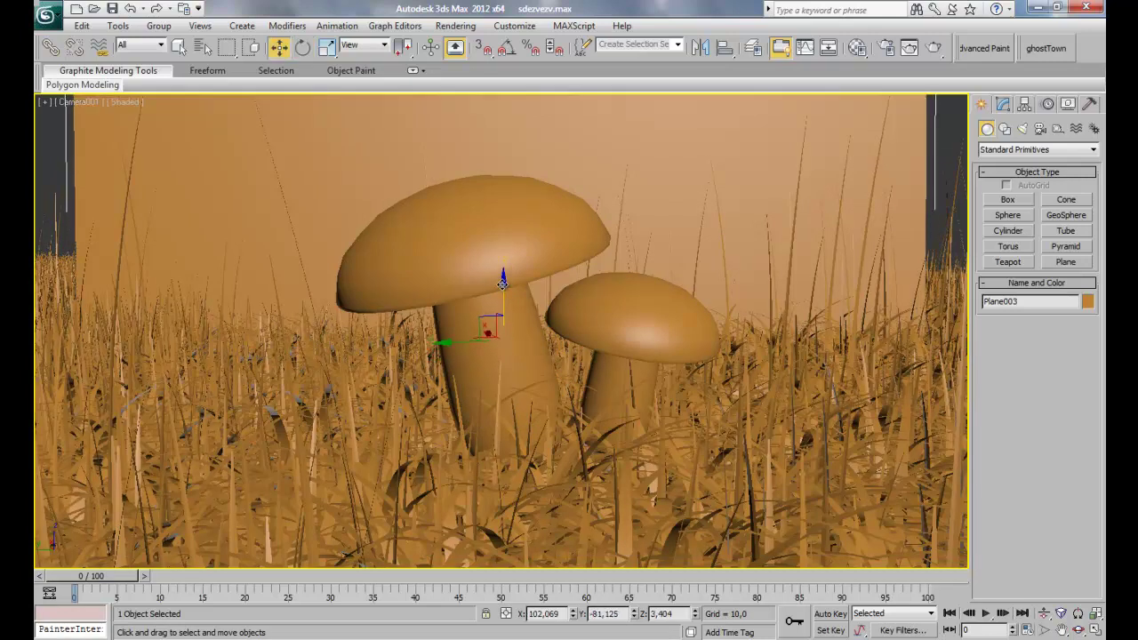
click(1004, 104)
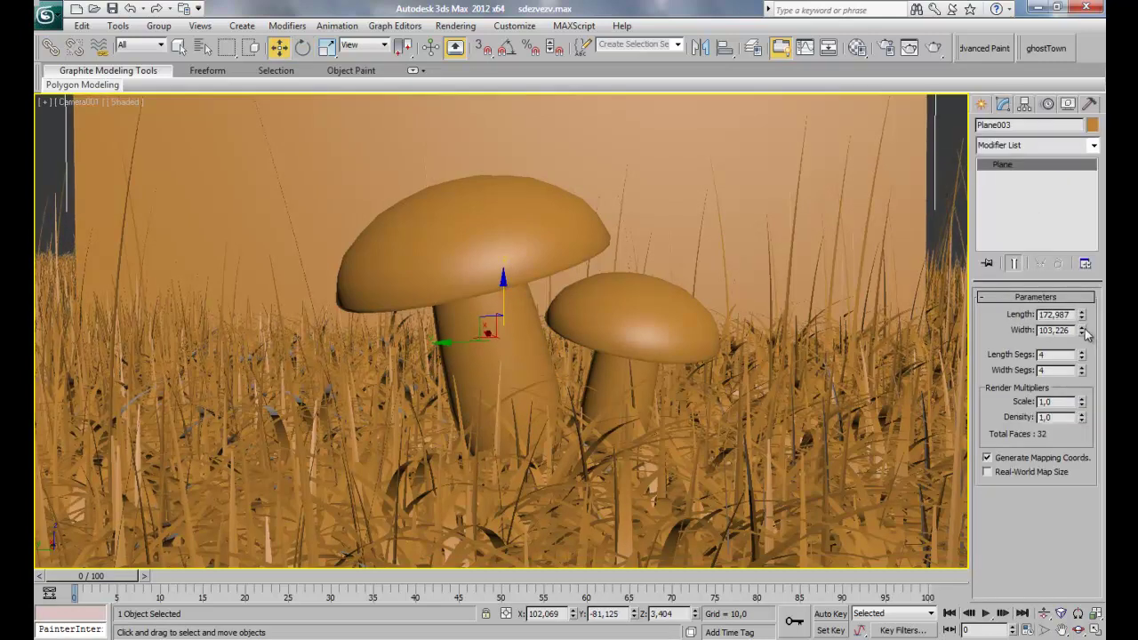
drag(1083, 329, 1039, 304)
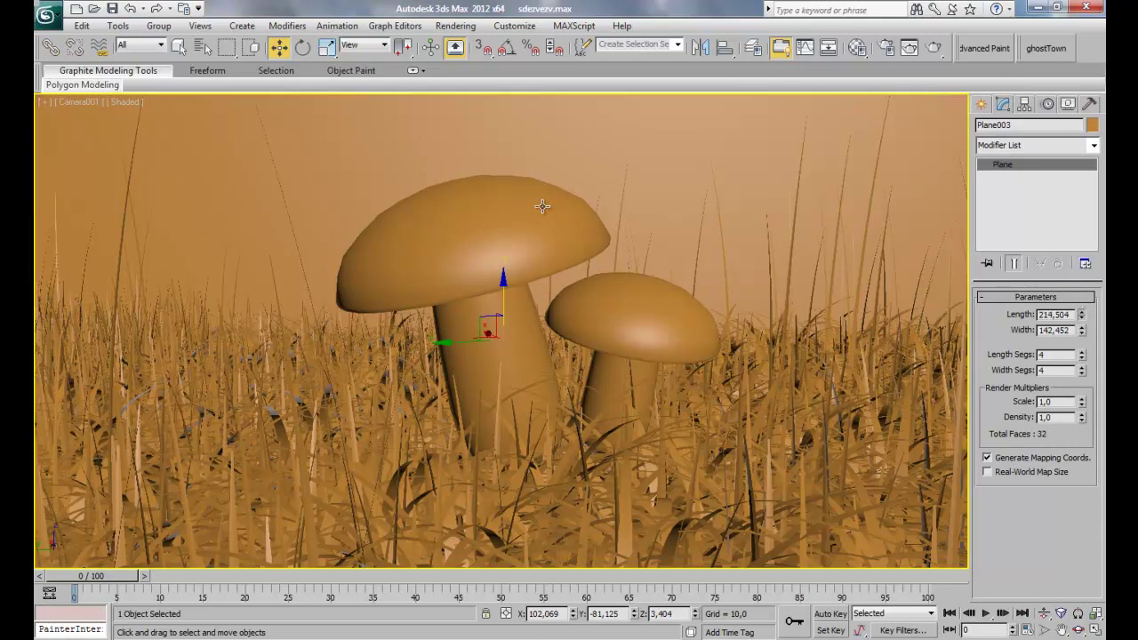
Rotate the plane about its local axis until it stands edge-on in the top view, and restore the View coordinate system
key(t)
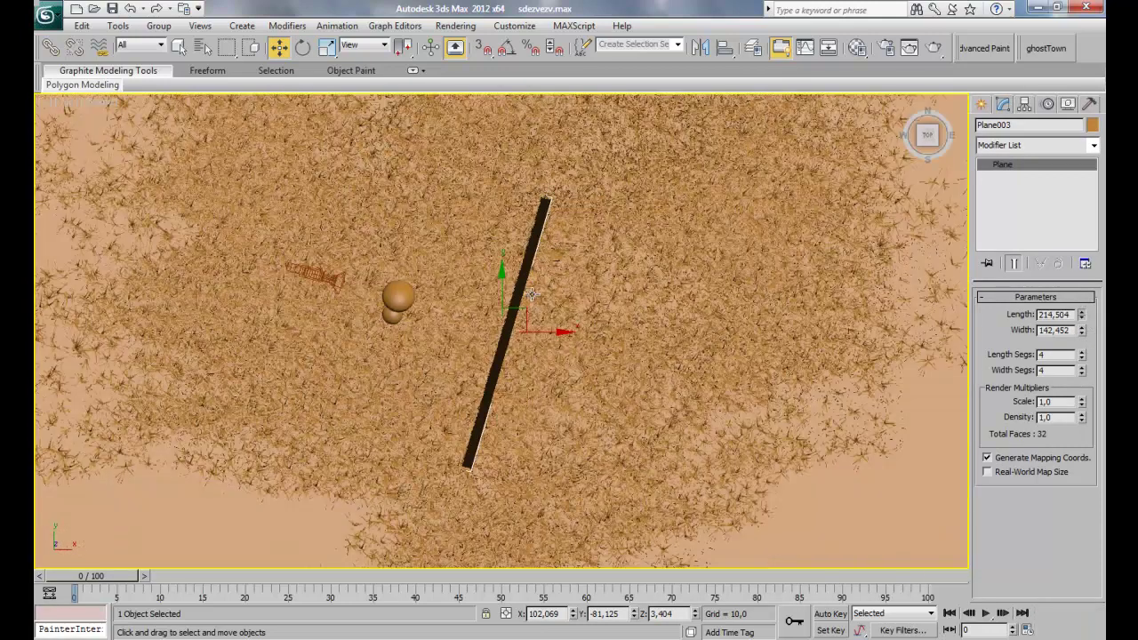
key(e)
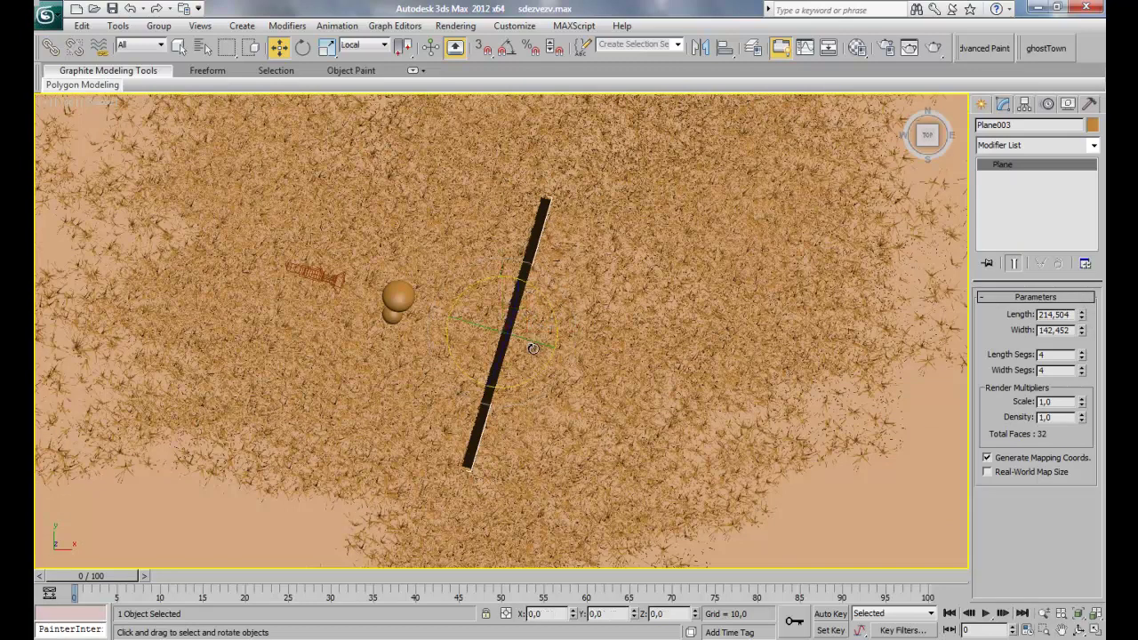
scroll(531, 342, up, 2)
drag(531, 341, 524, 340)
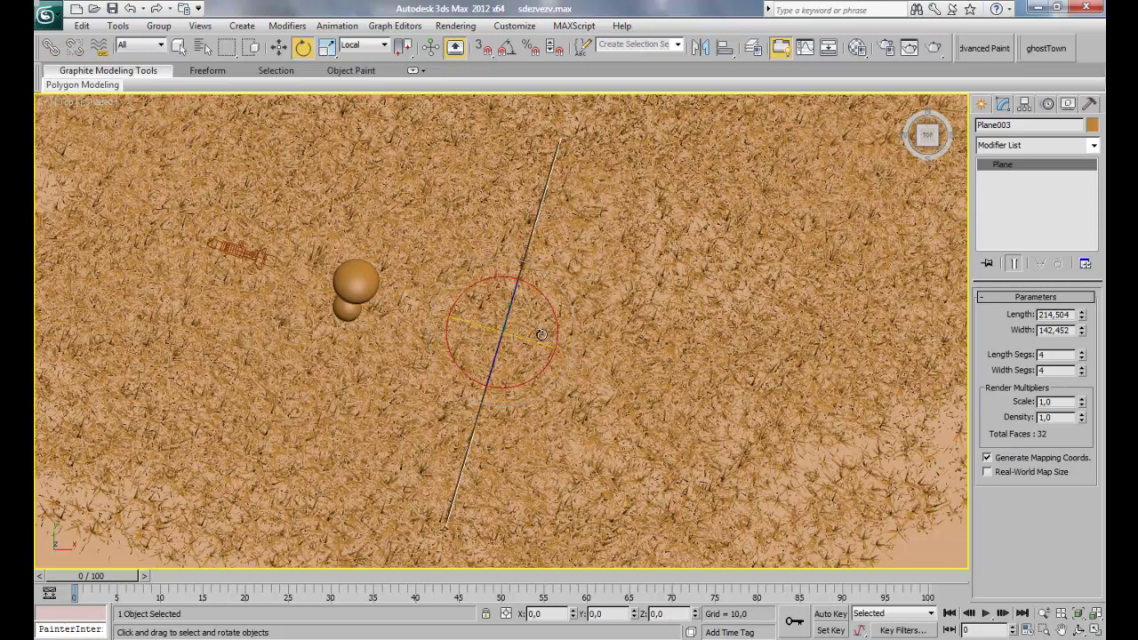
click(386, 47)
click(372, 53)
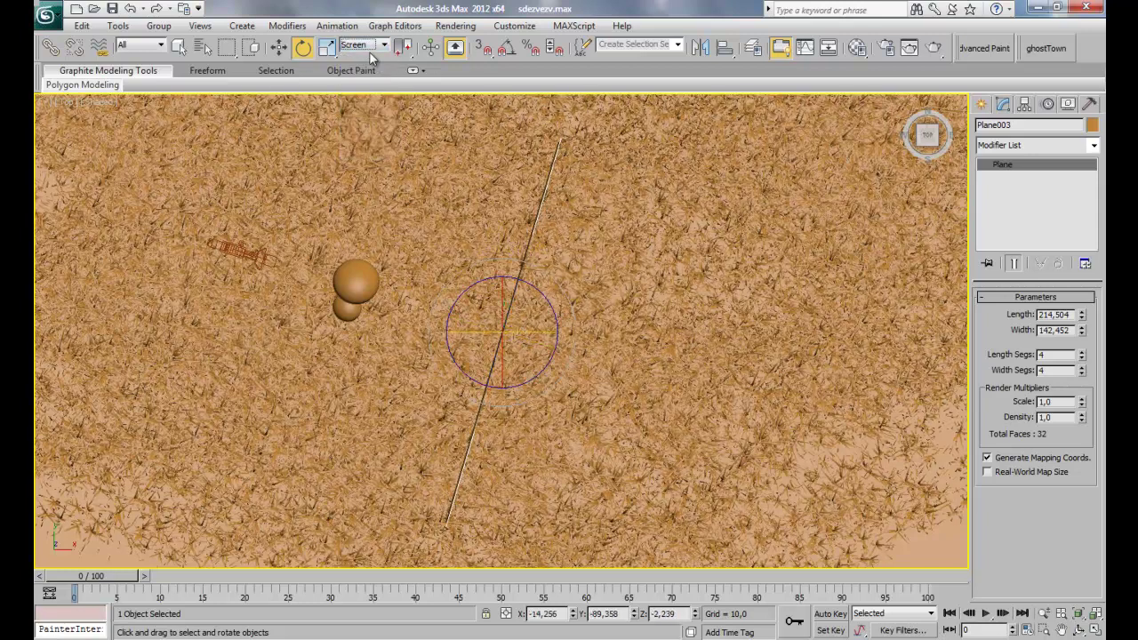
click(373, 47)
click(377, 63)
Delete the grass patches behind the plane, keeping only the grass around the mushrooms and camera
middle_drag(567, 209, 533, 243)
scroll(537, 252, down, 2)
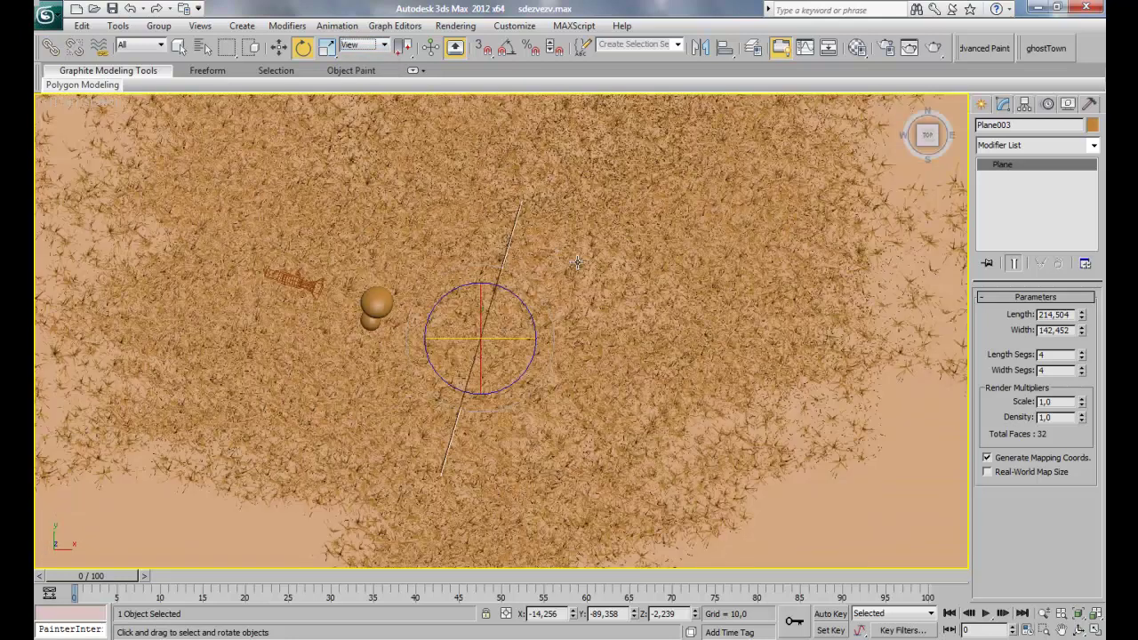
click(572, 237)
scroll(623, 213, down, 1)
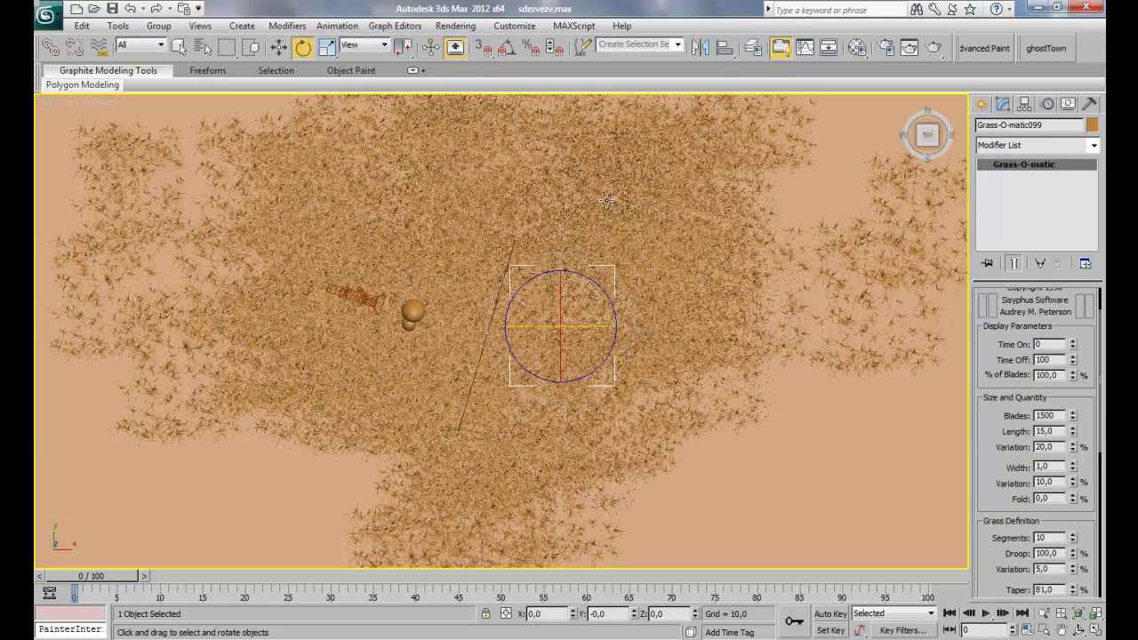
scroll(605, 200, down, 2)
scroll(617, 204, down, 2)
click(886, 316)
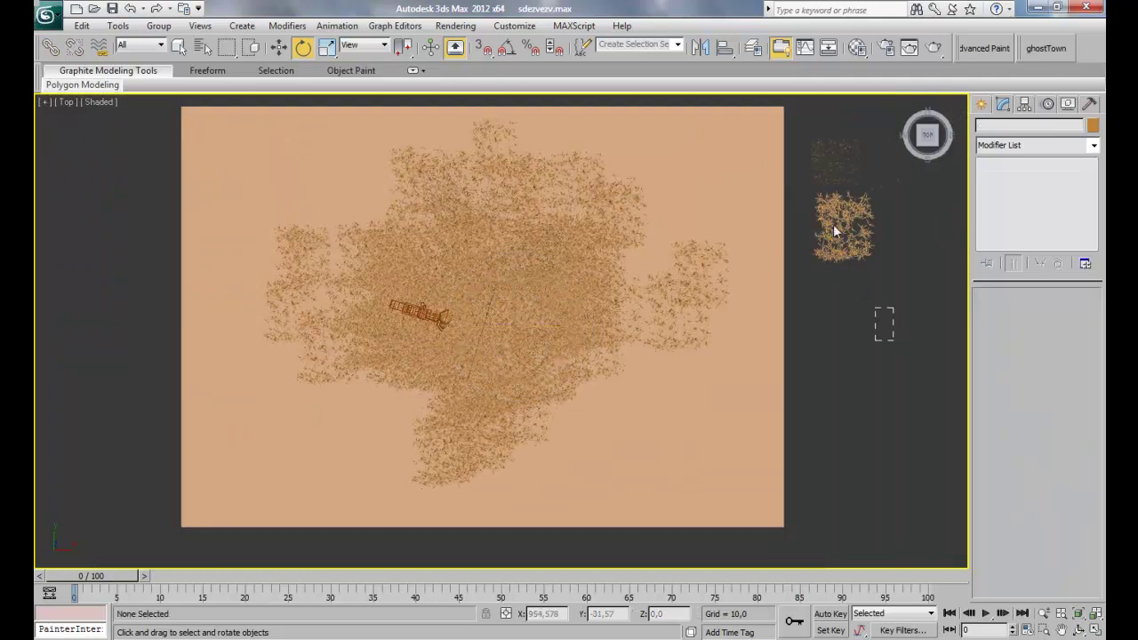
drag(804, 153, 801, 127)
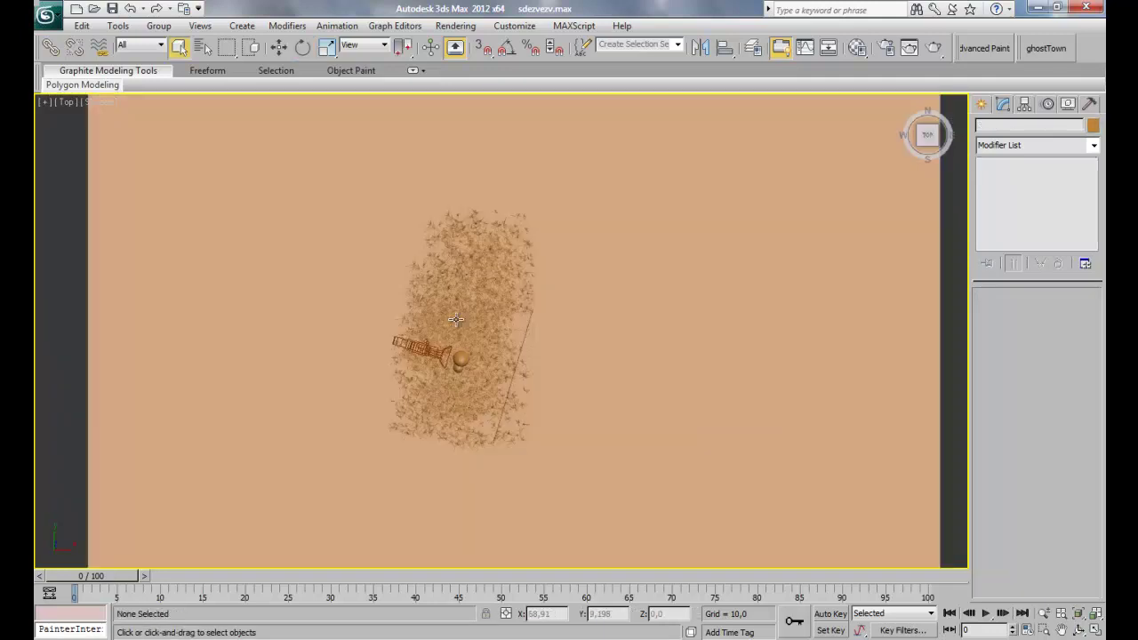
Move the plane closer to the mushrooms, to about X 89 and Y -73.6, and return to the camera view
scroll(480, 300, up, 2)
scroll(505, 338, up, 2)
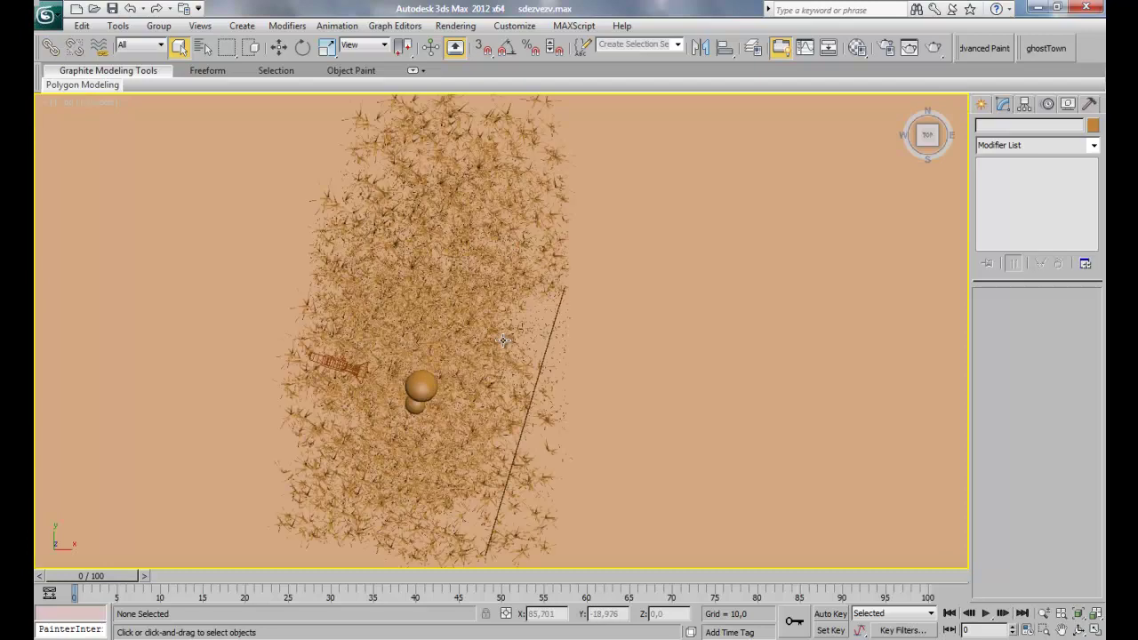
click(550, 331)
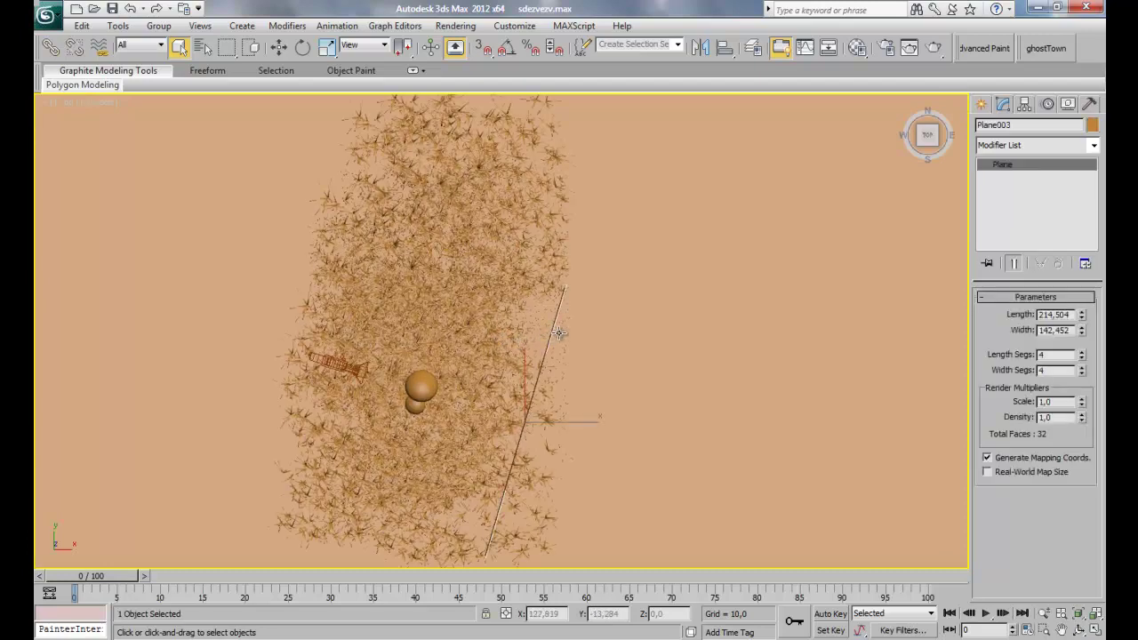
key(w)
drag(558, 405, 532, 390)
key(c)
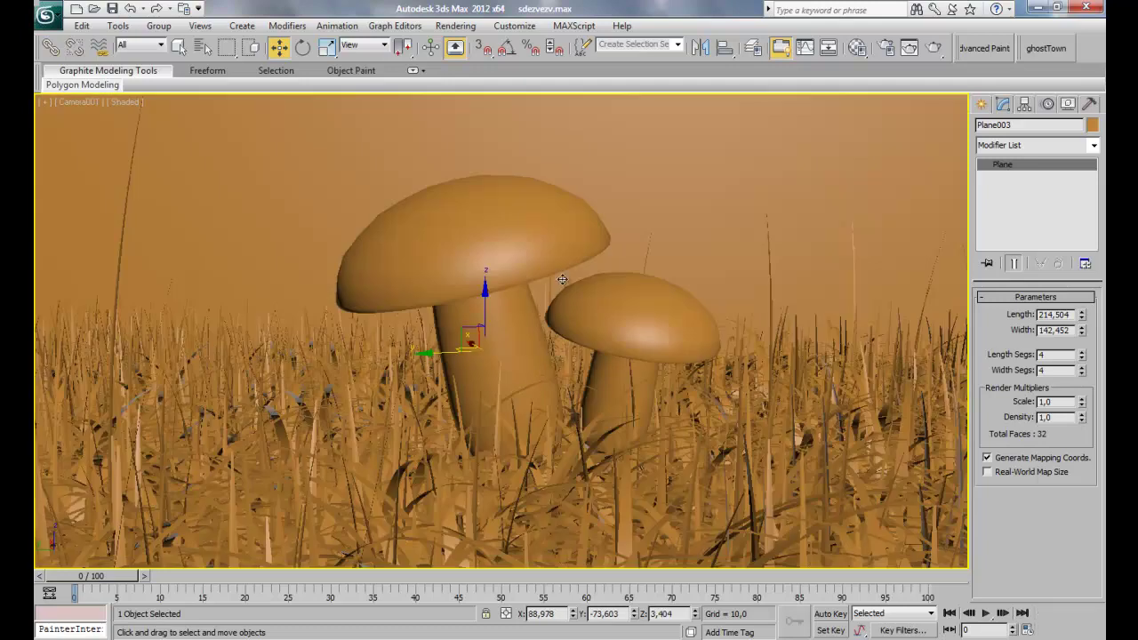
Orbit the camera slightly and shift its framing down to show more foreground grass, with the mushrooms higher in view
click(1078, 630)
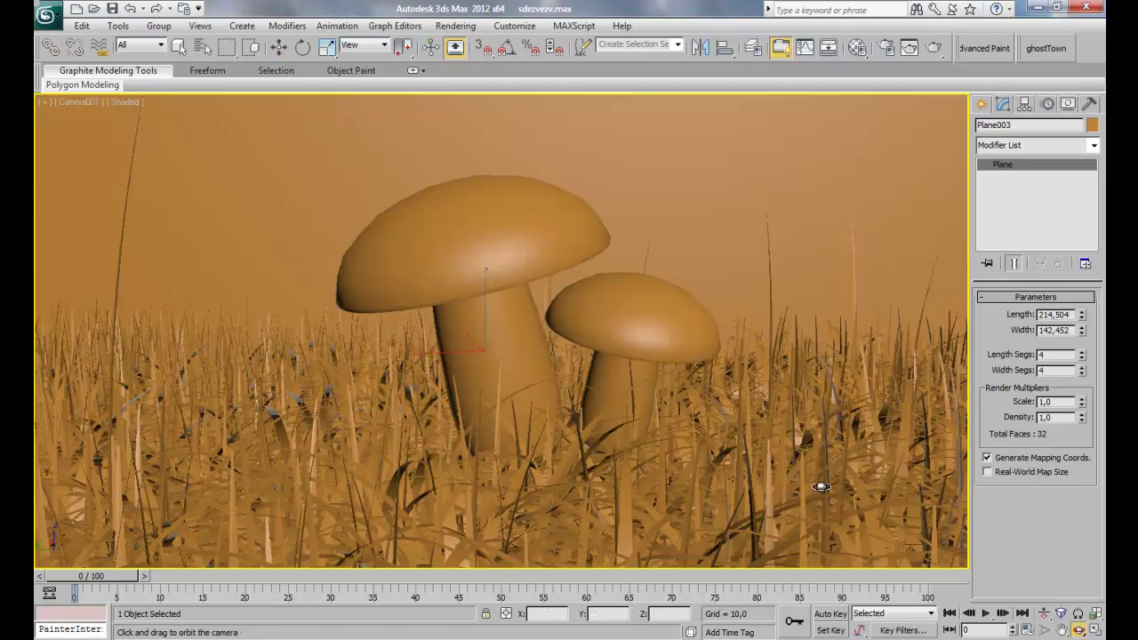
drag(818, 482, 699, 399)
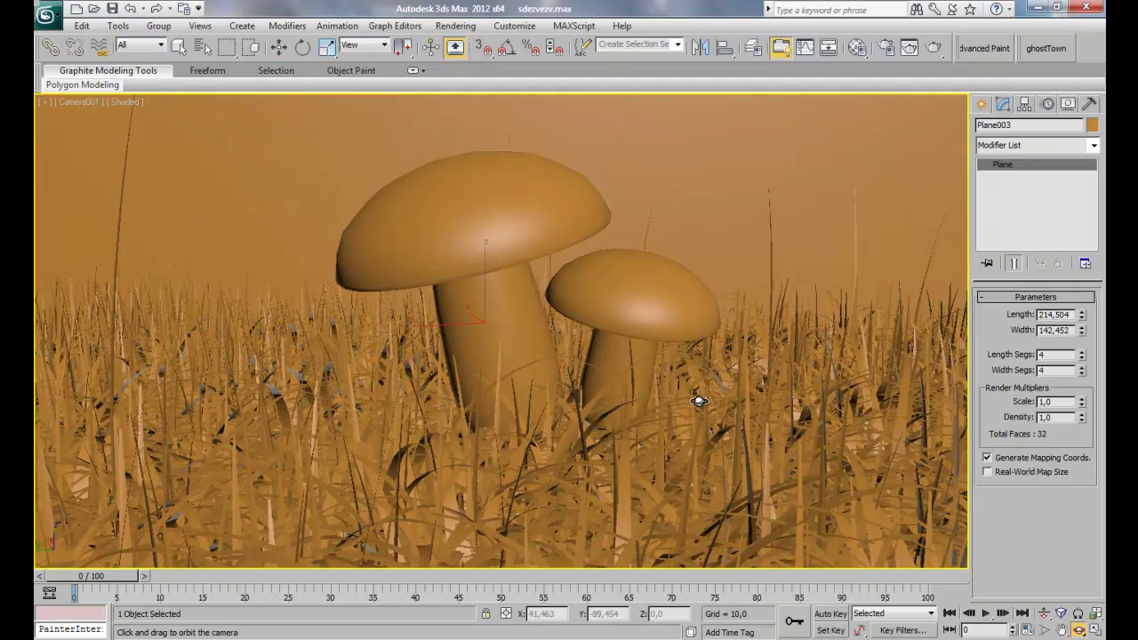
right_click(642, 390)
middle_drag(621, 380, 606, 246)
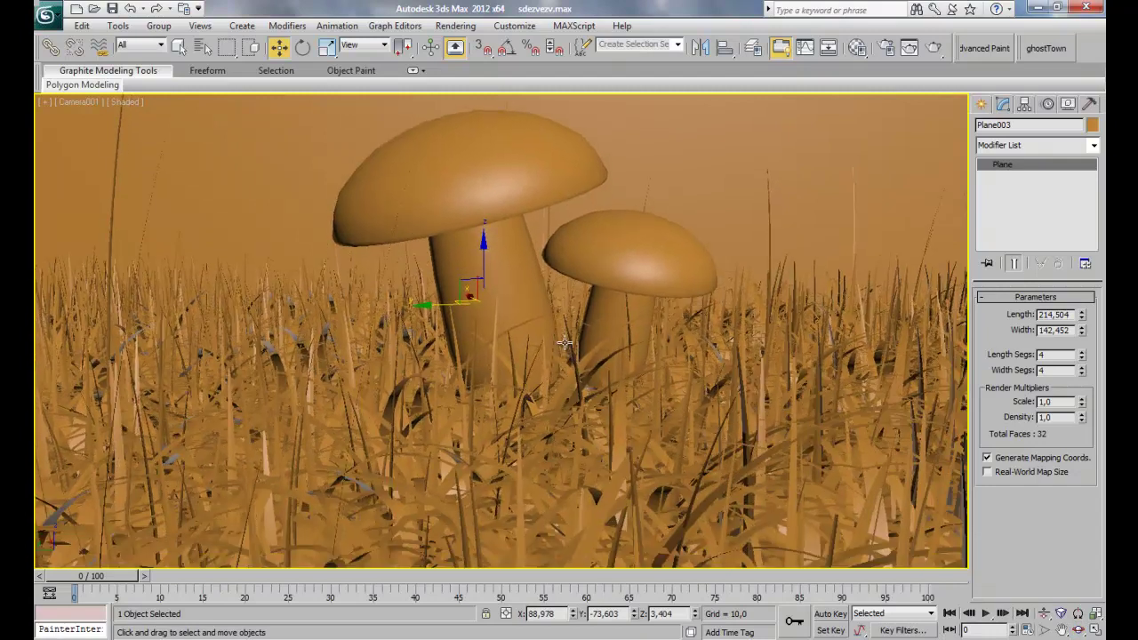
middle_drag(564, 342, 575, 281)
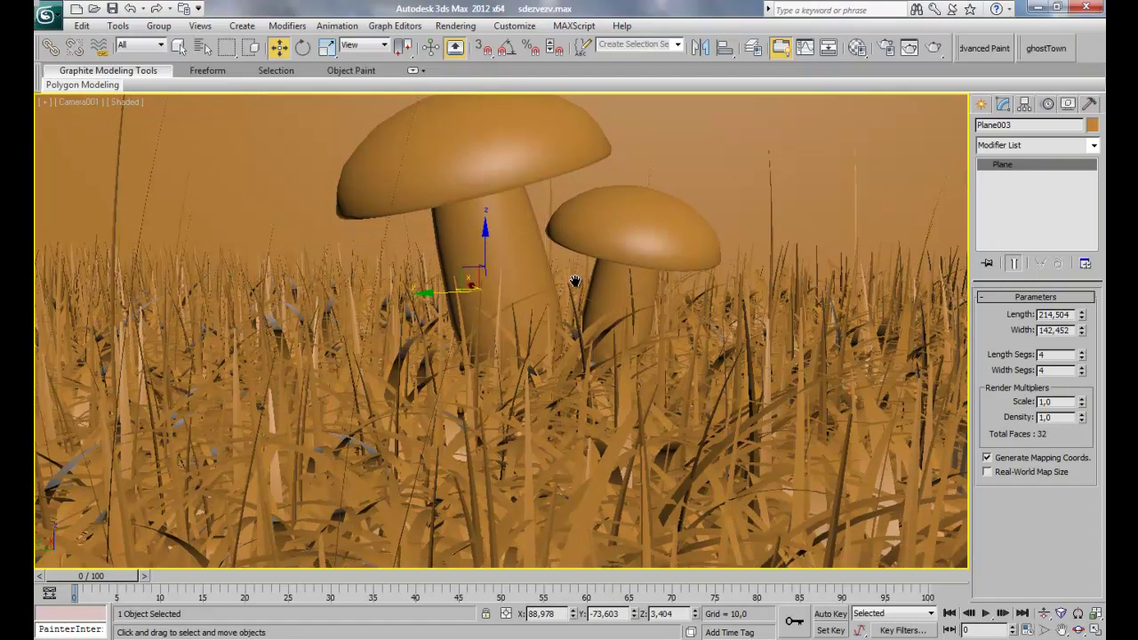
Select both mushrooms without the plane and scale them down together
ctrl+click(578, 261)
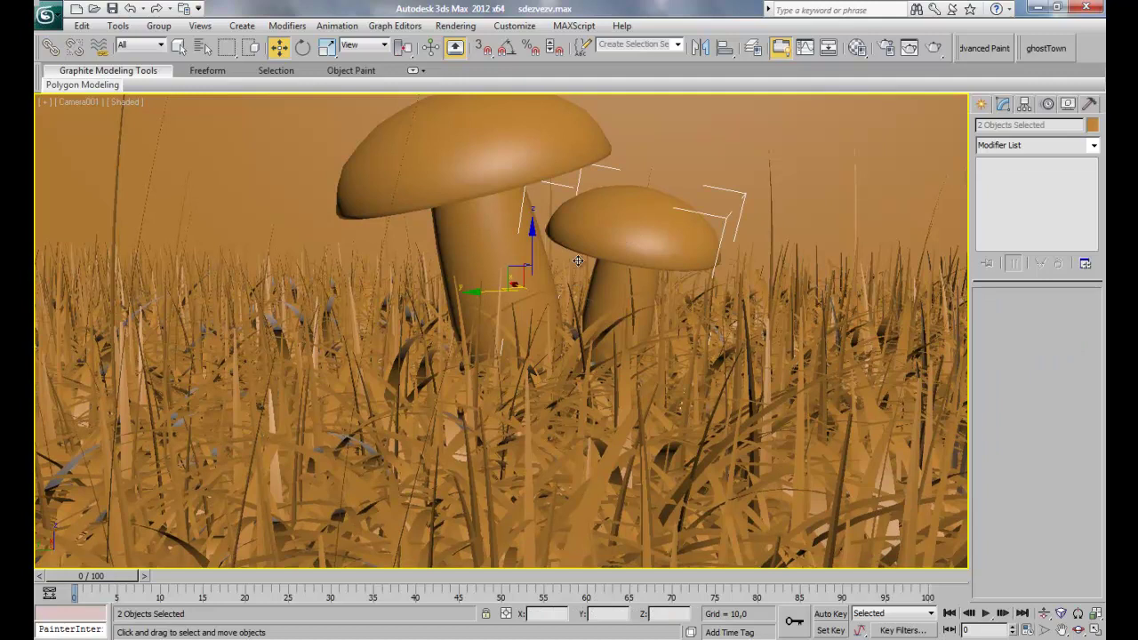
click(475, 132)
ctrl+click(560, 247)
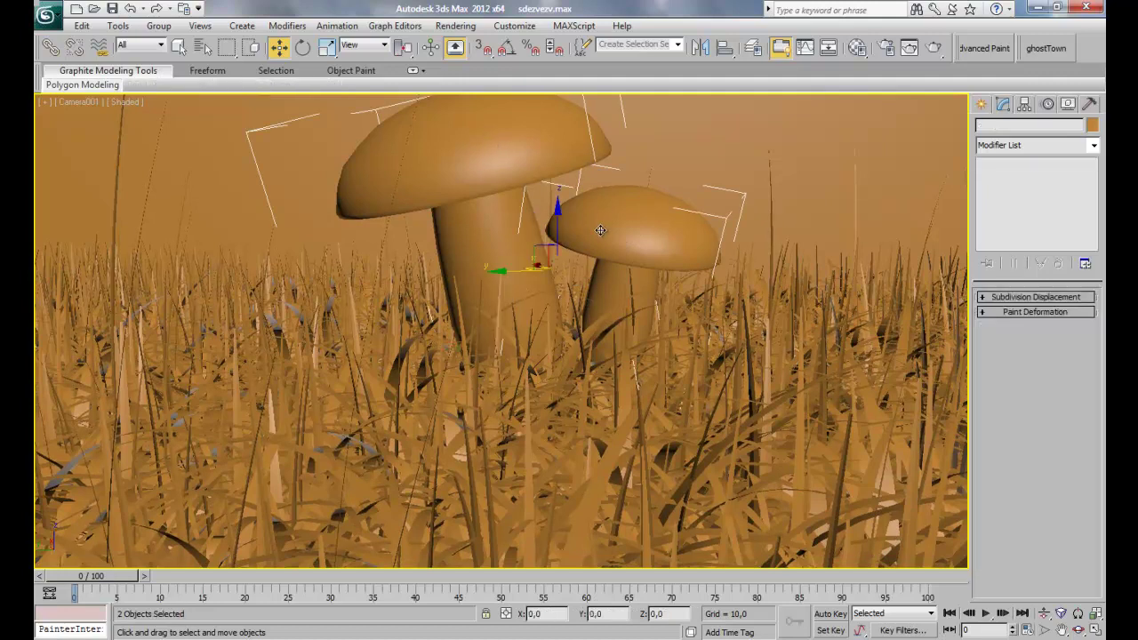
key(r)
drag(551, 246, 559, 270)
Lower both mushrooms into the grass, move them closer to the camera, and select the background plane
key(w)
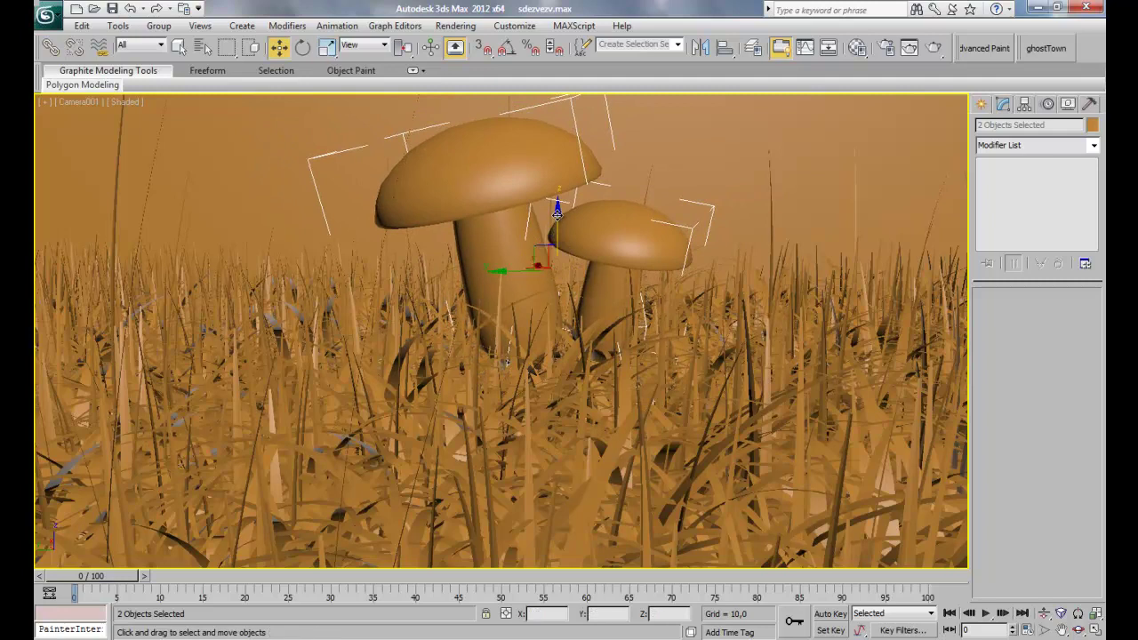
drag(557, 209, 555, 233)
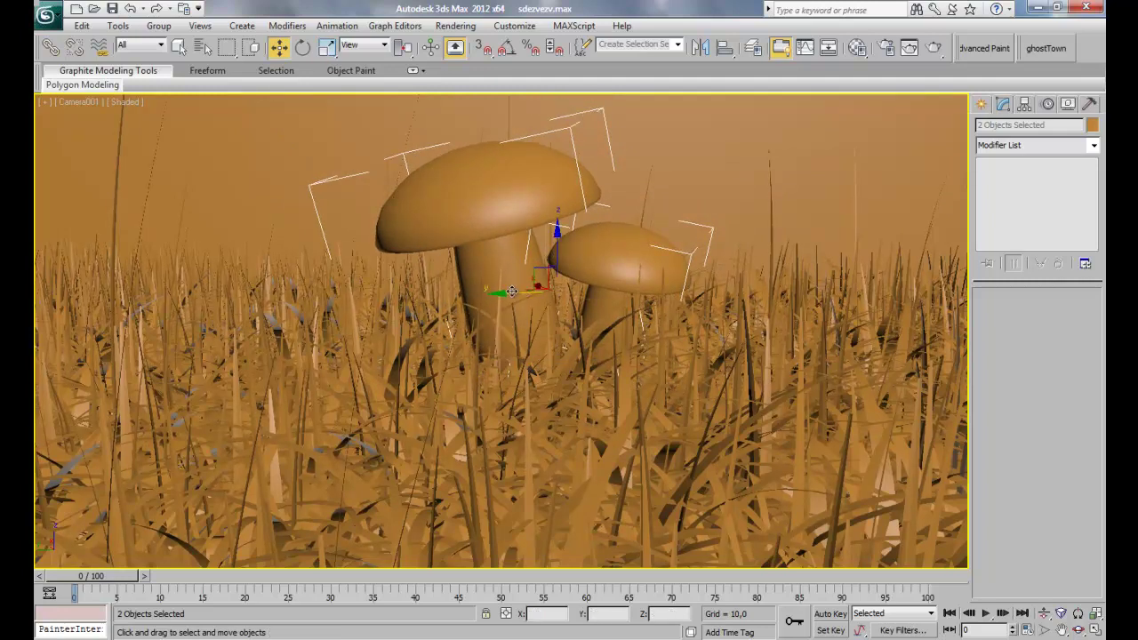
drag(508, 290, 476, 304)
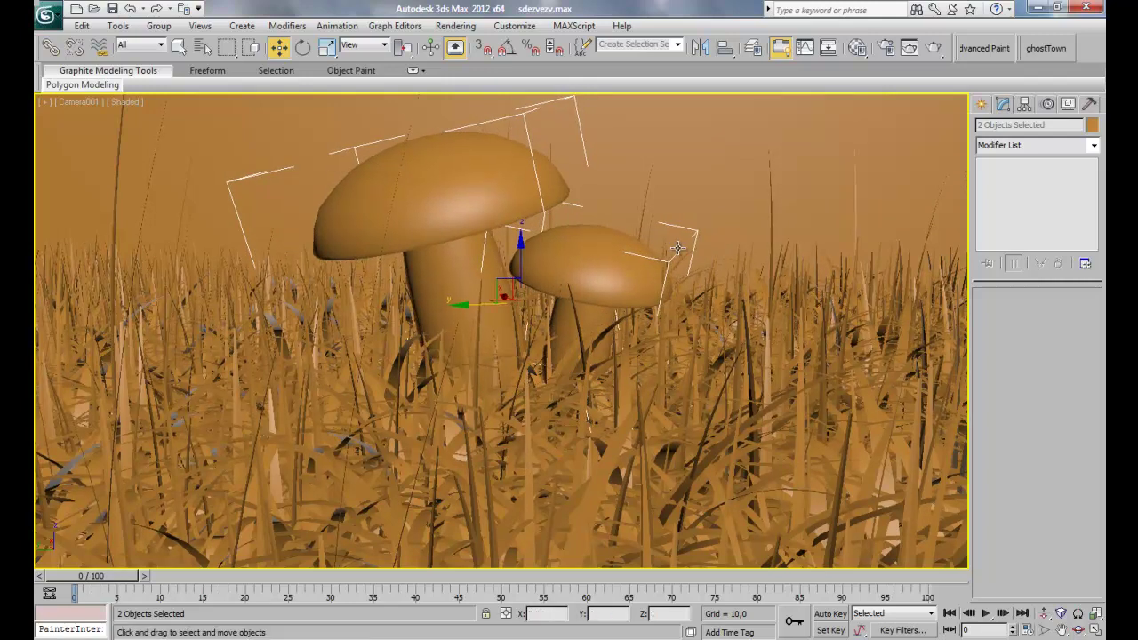
click(753, 214)
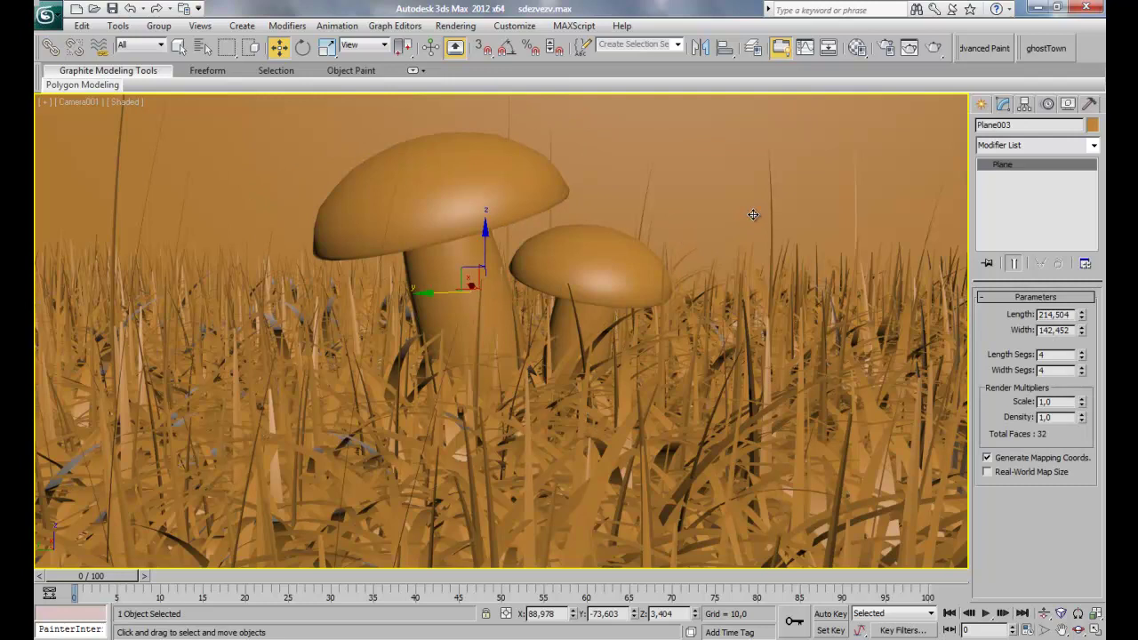